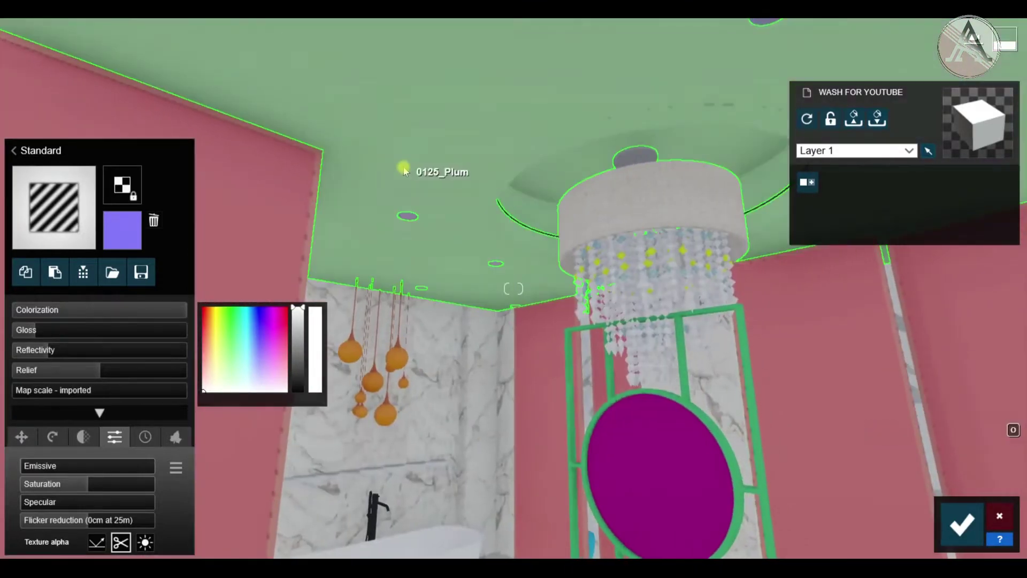
Apply the indoor Interior Glass 001 material to the pink partition panels.
left_click(14, 151)
left_click(41, 291)
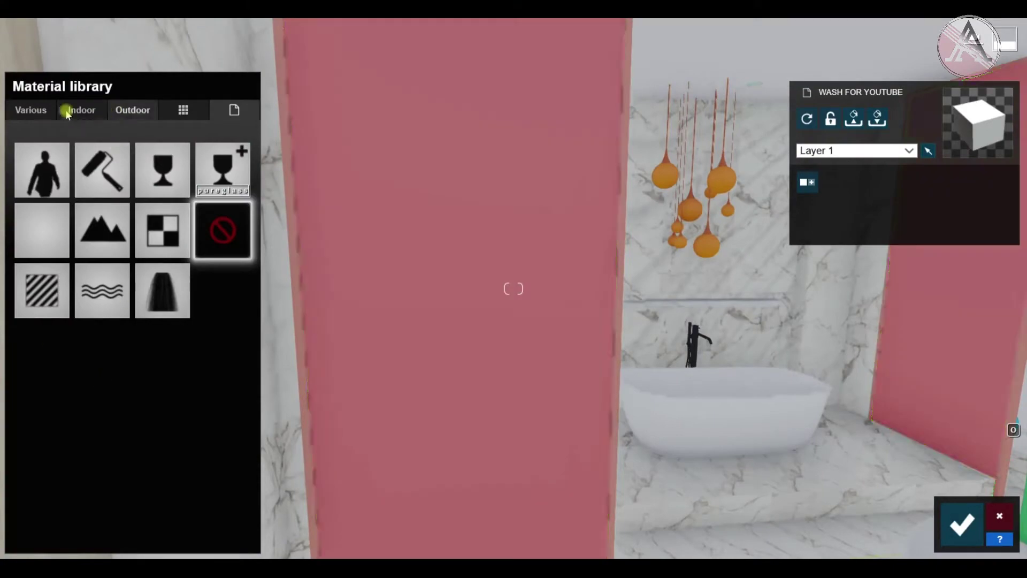
left_click(82, 110)
left_click(88, 142)
left_click(34, 264)
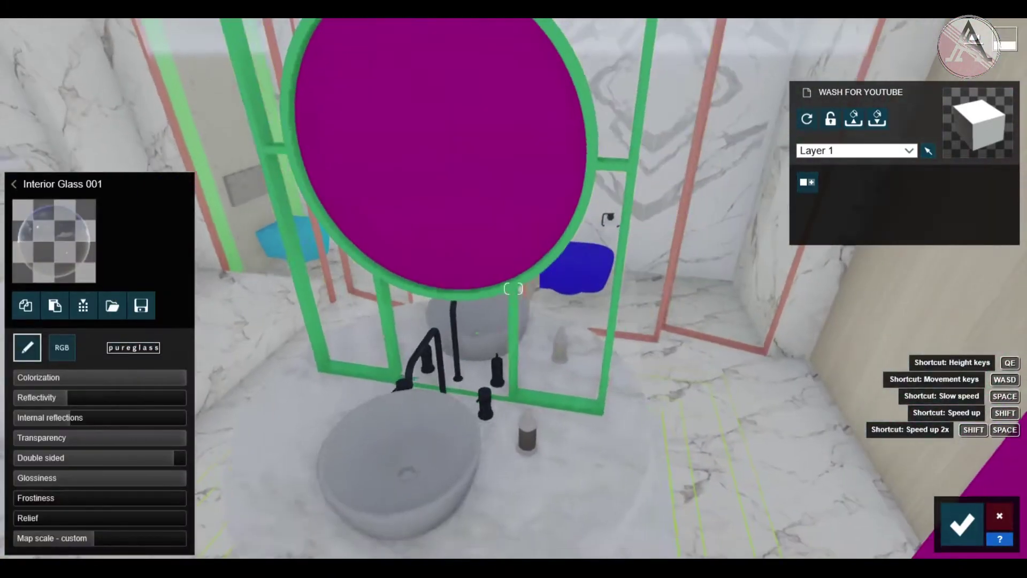
Apply the saved LIGHT GOLD material to the green mirror frame and the saved brass material to the blue-grey shelf under the vanity.
left_click(184, 110)
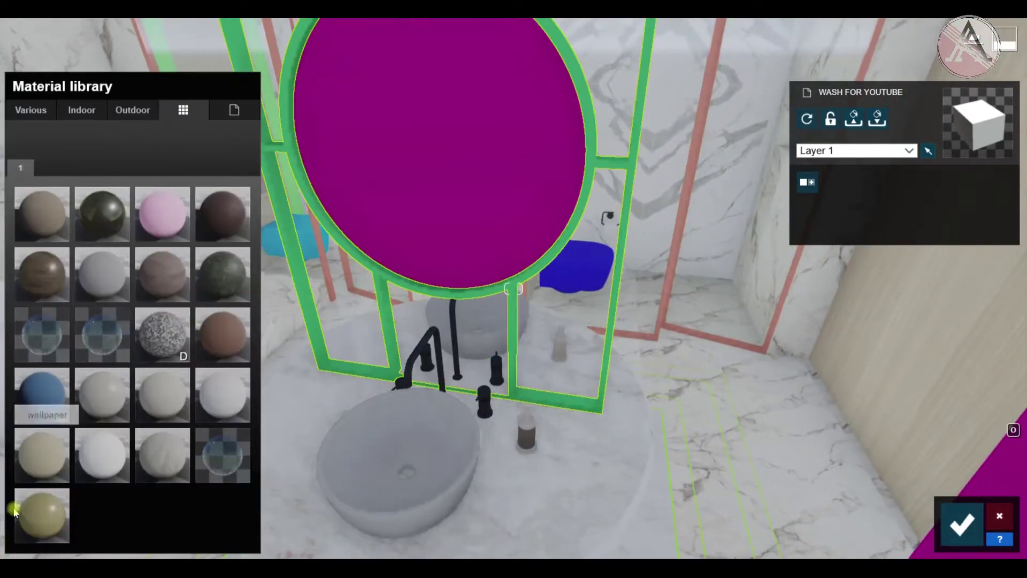
left_click(32, 503)
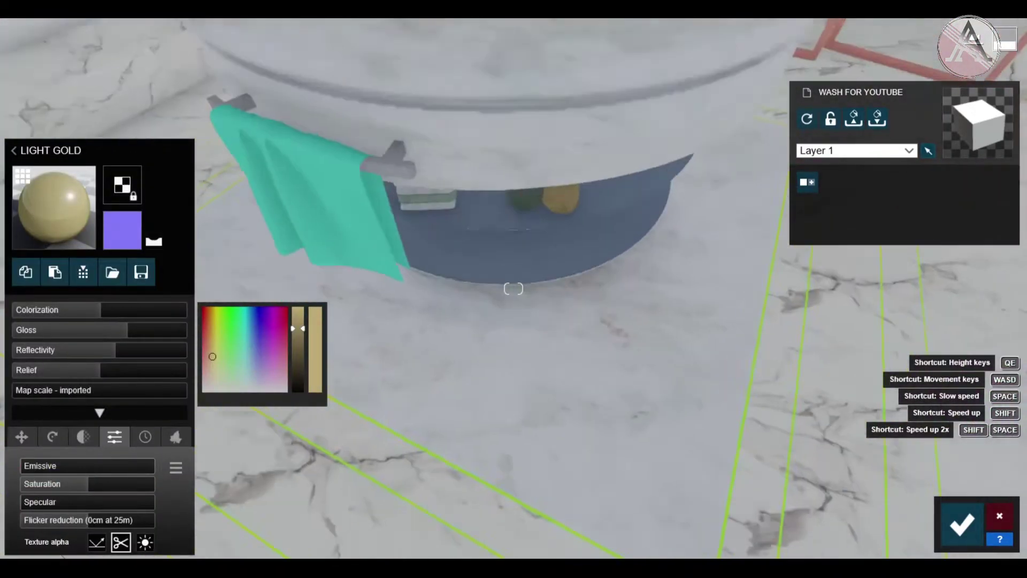
left_click(498, 222)
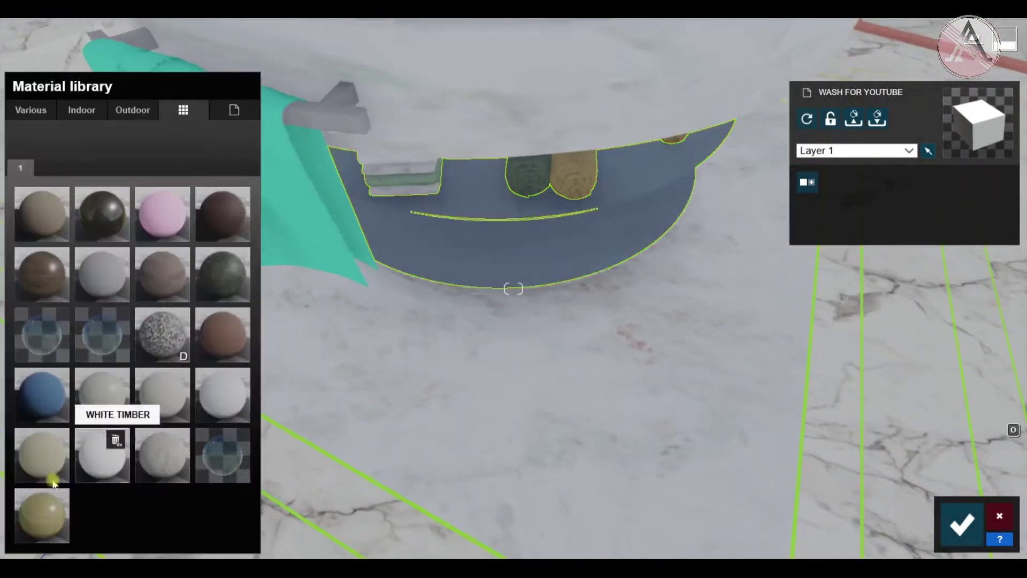
left_click(105, 222)
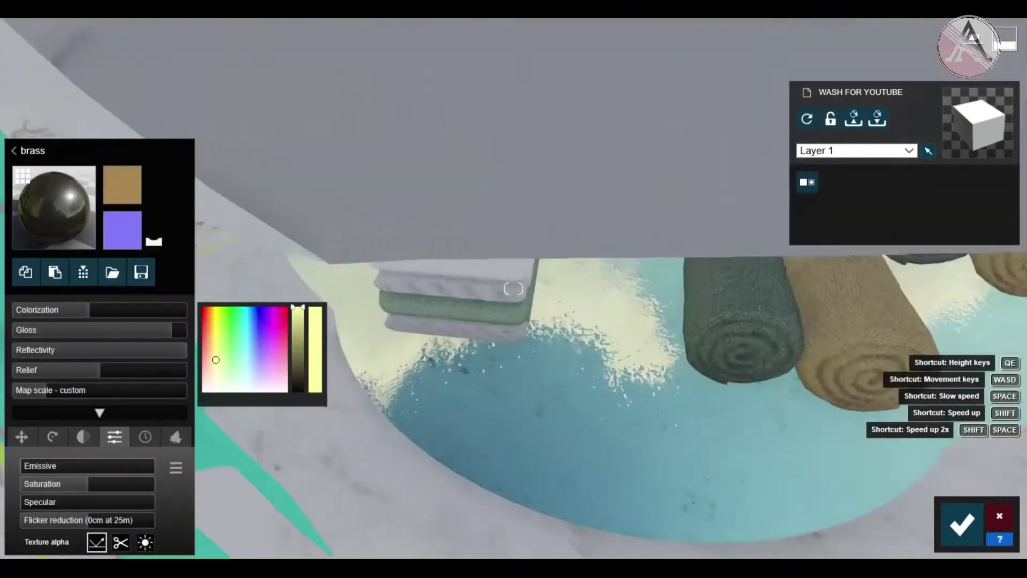
Apply a saved library material to the thin inlay strips in the marble floor.
right_click_drag(2, 371, 393, 473)
left_click(393, 473)
left_click(220, 165)
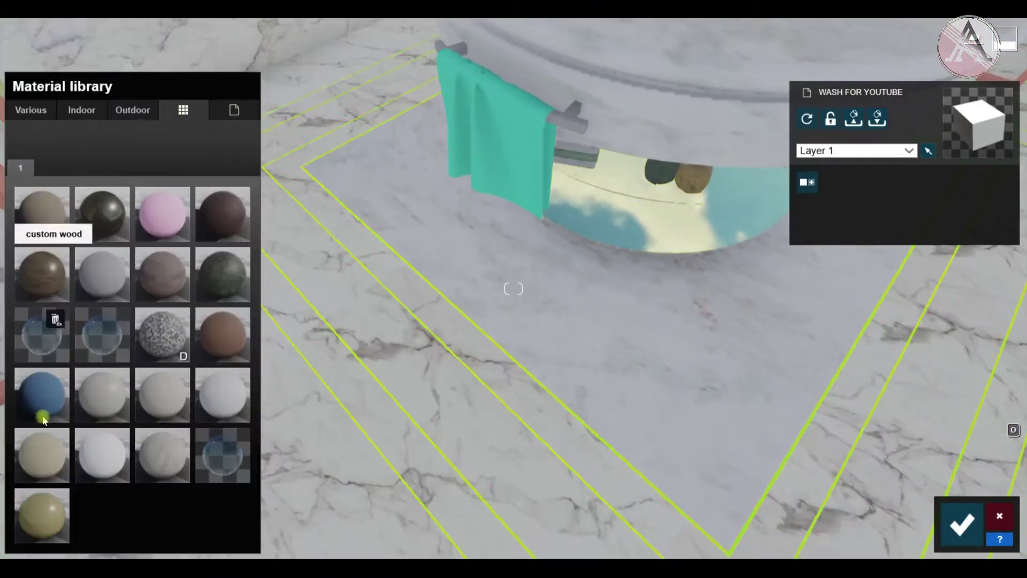
left_click(40, 460)
Apply the saved light gold material to the dark-salmon frame of the glass partitions.
right_click_drag(454, 375, 435, 352)
left_click(434, 351)
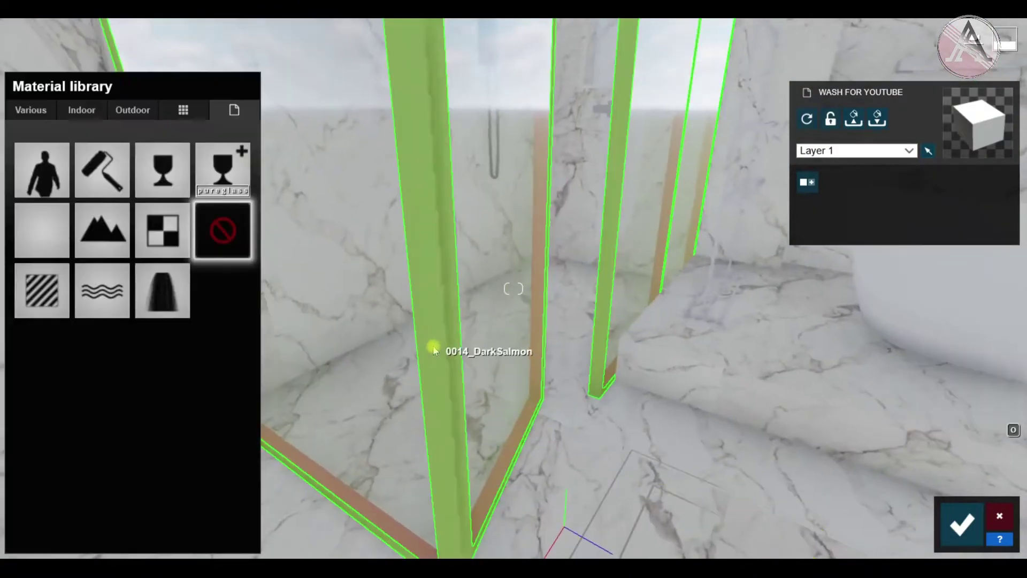
left_click(185, 111)
Give the bathtub a white Standard material with gloss 0.8 and slightly raised reflectivity.
right_click_drag(396, 471, 481, 343)
left_click(520, 339)
left_click(41, 292)
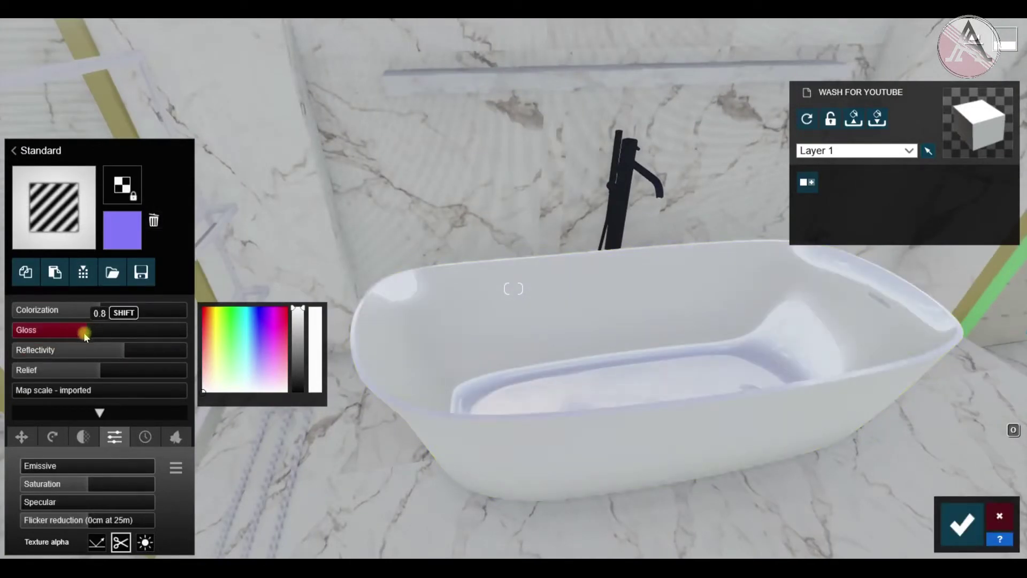
right_click_drag(428, 396, 447, 445)
Copy the bathtub material, switch the cyan toilet to Standard and paste the copied material onto it.
left_click(26, 274)
right_click_drag(428, 348, 514, 342)
key("w")
left_click(514, 288)
left_click(41, 287)
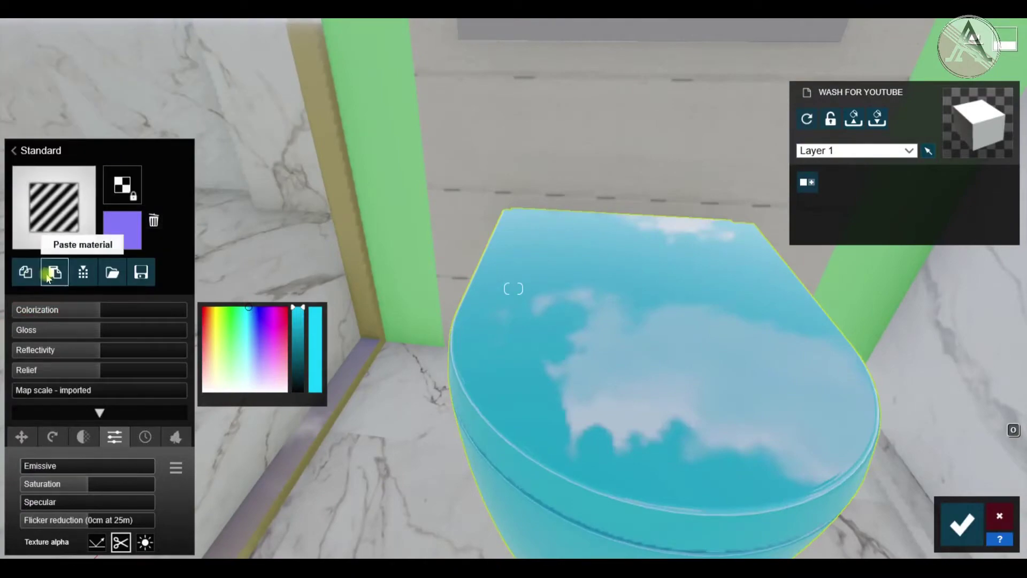
Copy the finished white ceramic material and paste it onto the remaining dark-blue toilet fixture as a Standard material.
mouse_move(514, 288)
right_mouse_down()
mouse_move(514, 321)
mouse_move(481, 300)
mouse_move(535, 289)
mouse_move(514, 288)
right_mouse_up()
left_click(514, 288)
left_click(58, 315)
right_click_drag(243, 460, 338, 406)
left_click(337, 407)
left_click(27, 278)
left_click(486, 314)
left_click(57, 292)
left_click(55, 274)
Copy the bathtub material onto the round washbasin and set its gloss to 0.8.
right_click_drag(514, 321, 428, 332)
key("s")
right_click_drag(514, 289, 493, 294)
key("s")
key("w")
key("s")
left_click(342, 225)
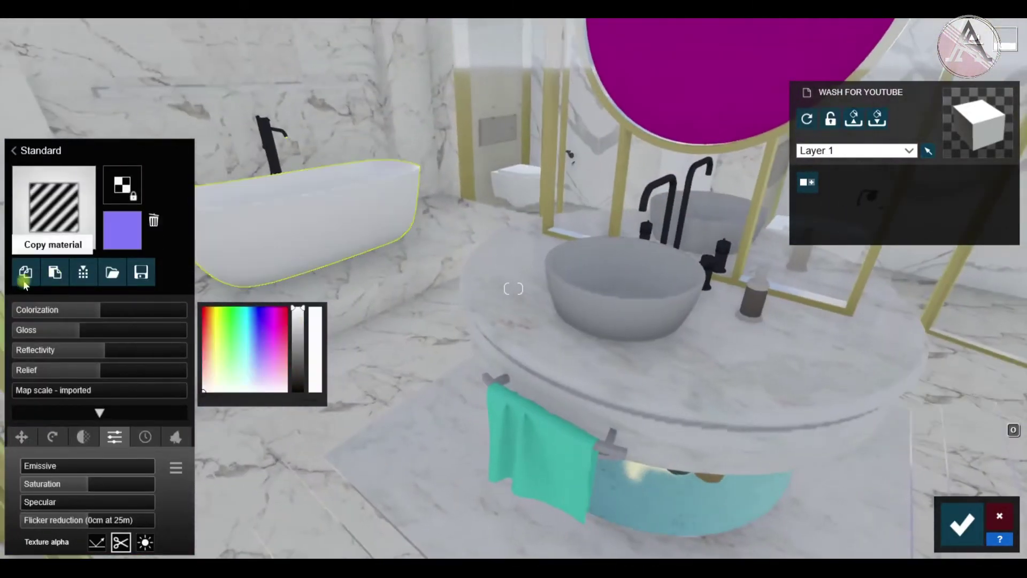
left_click(25, 277)
left_click(596, 298)
left_click(47, 294)
right_click_drag(642, 300, 650, 306)
key("w")
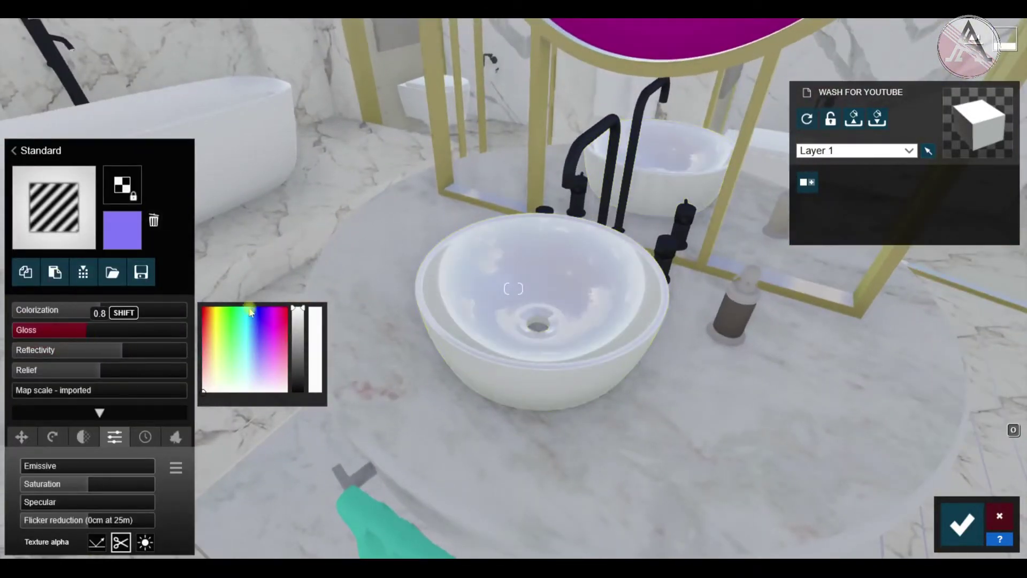
Apply the saved brass material to the black washbasin taps.
left_click(571, 155)
left_click(184, 111)
left_click(101, 230)
Try a light-grey variant of the brass on the washbasin taps, with reflectivity about 1.5 and no relief.
right_click_drag(428, 300, 460, 294)
key("s")
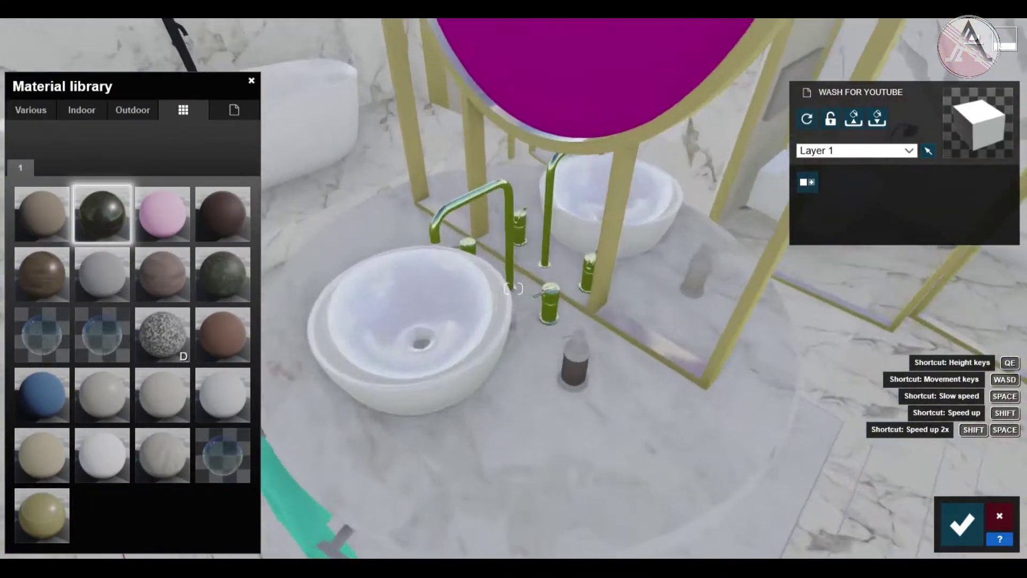
key("w")
left_click(116, 228)
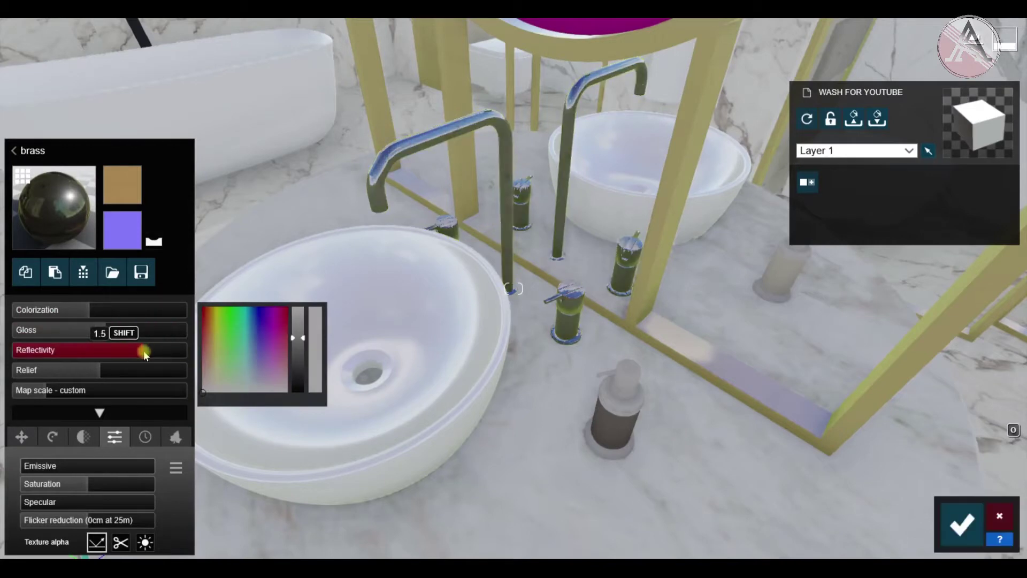
key("w")
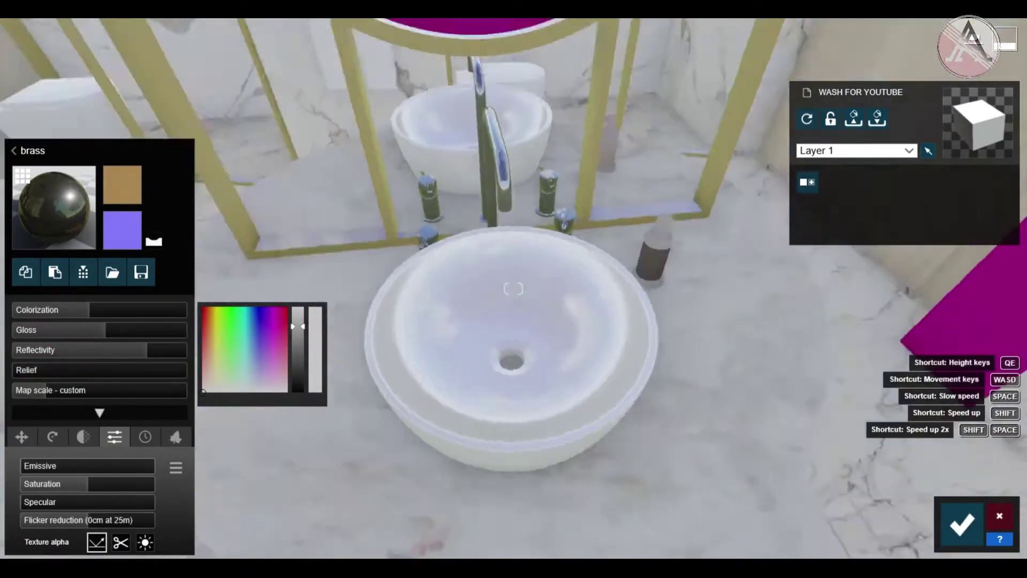
key("w")
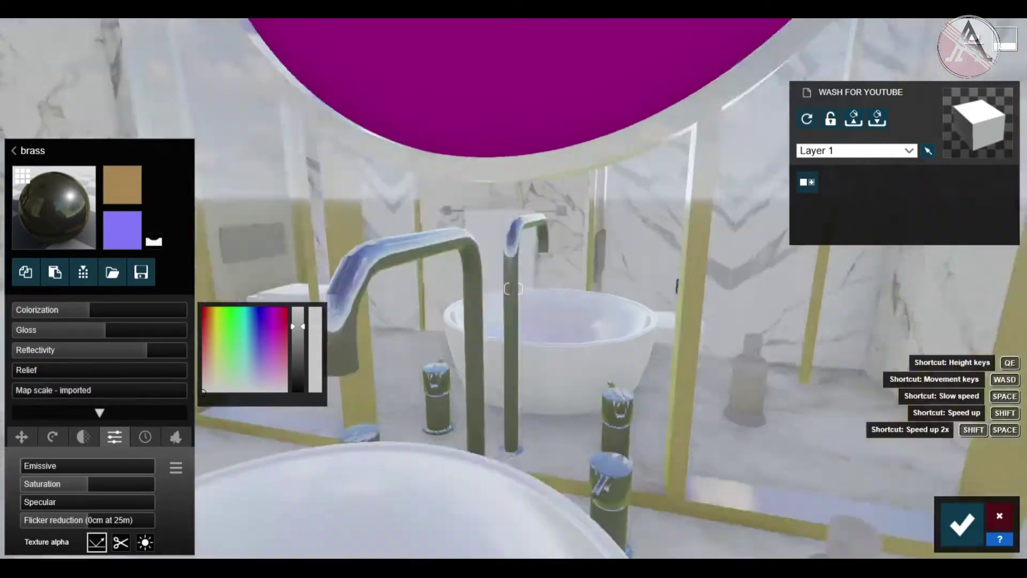
key("w")
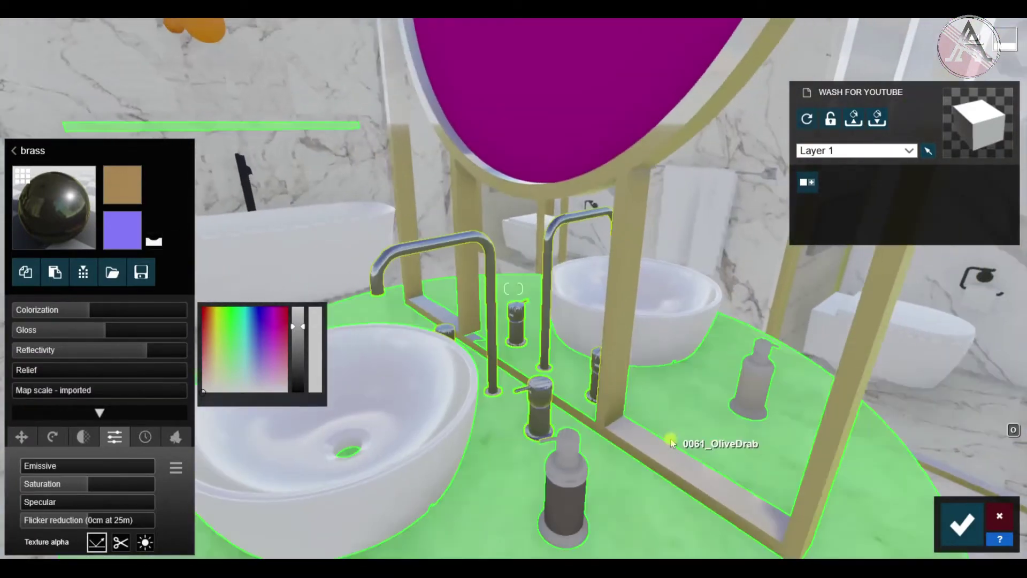
Reset the washbasin taps to the Standard material and reapply the saved brass material.
left_click(127, 152)
left_click(107, 227)
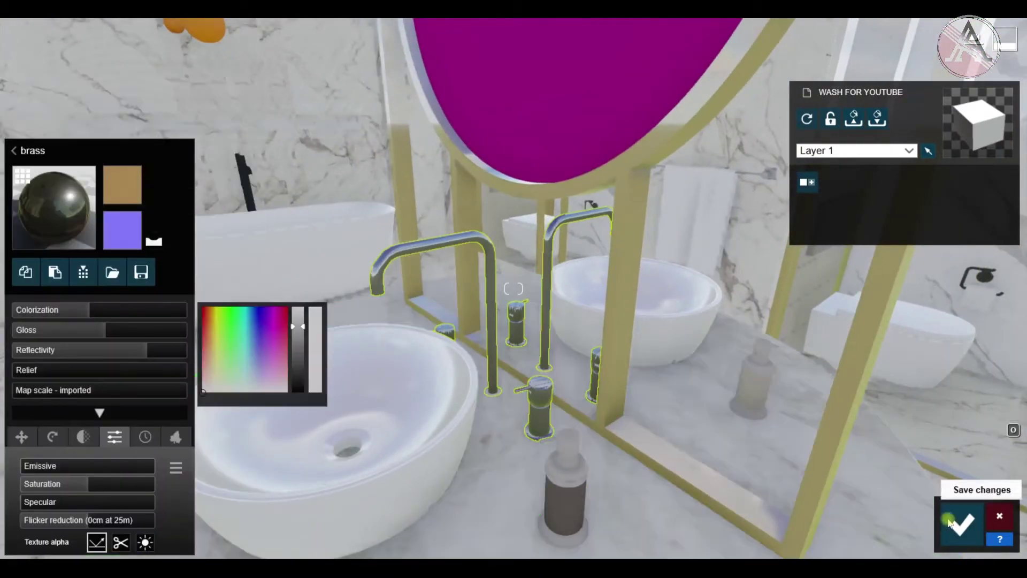
left_click(80, 240)
left_click(234, 110)
left_click(184, 110)
left_click(230, 111)
left_click(44, 288)
left_click(78, 229)
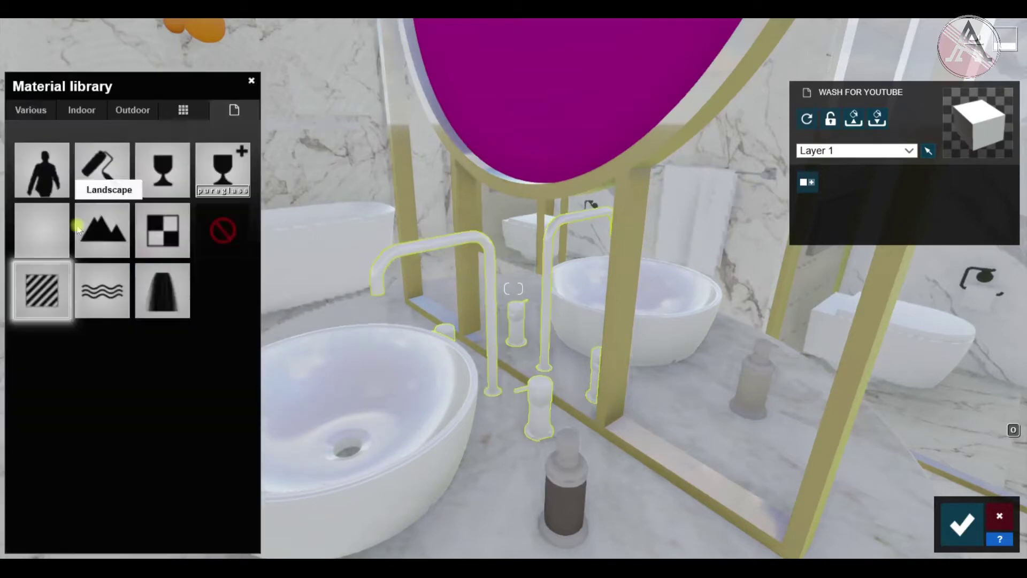
left_click(99, 211)
Apply the saved MIRROR-2 material to the round purple mirror above the vanity.
right_click_drag(471, 225, 470, 275)
key("s")
key("w")
left_click(470, 275)
left_click(43, 291)
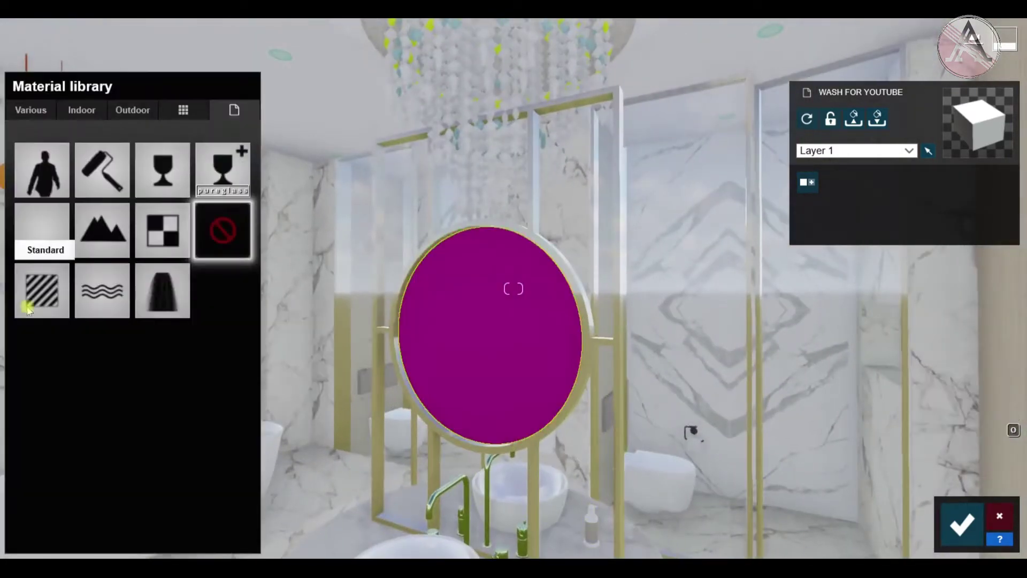
left_click(71, 112)
left_click(76, 162)
left_click(184, 112)
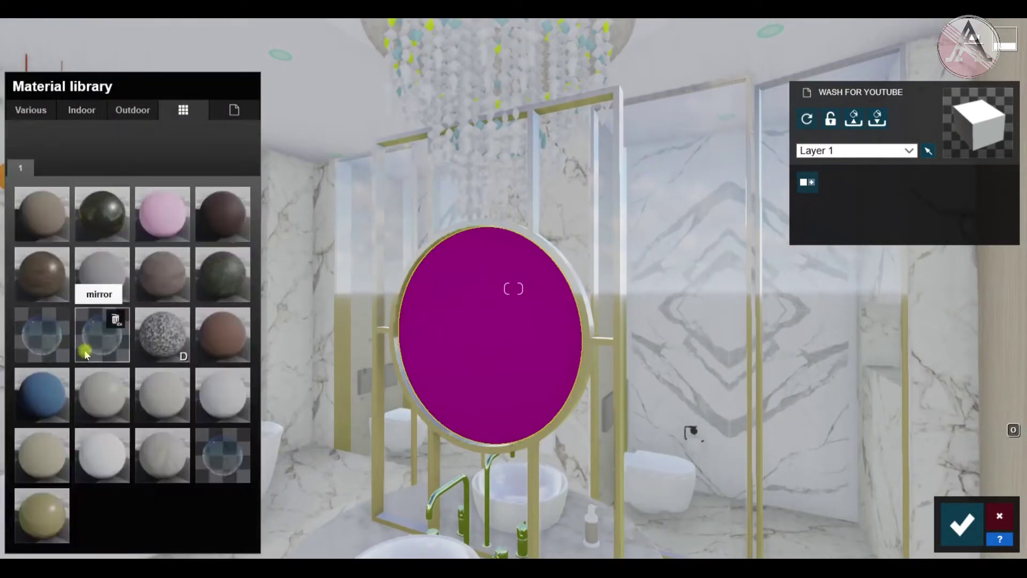
left_click(30, 342)
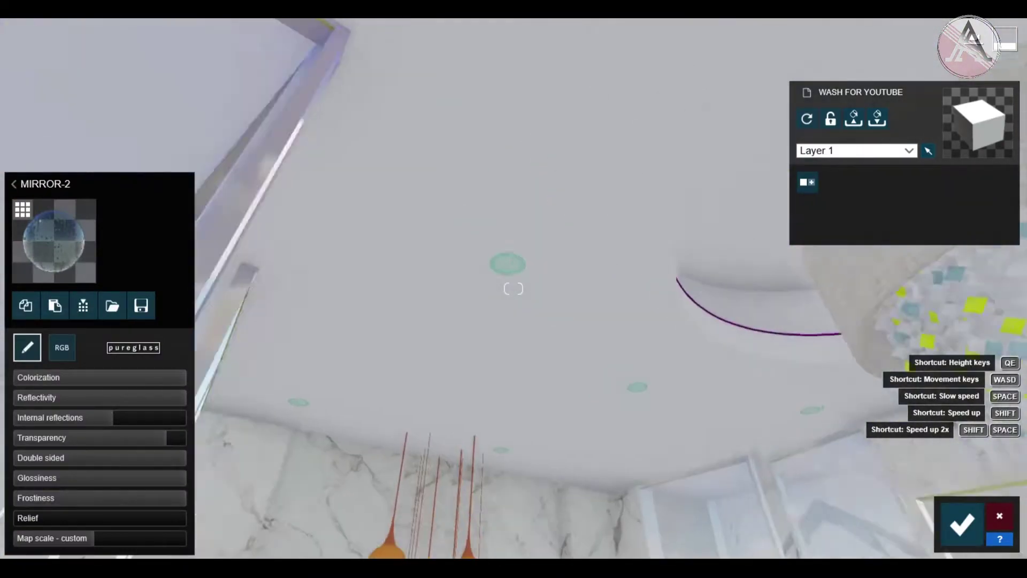
Replace the aqua glass of the ceiling downlights with a Standard material.
key("w")
left_click(520, 223)
left_click(64, 257)
right_click_drag(353, 89, 371, 115)
key("w")
right_click_drag(294, 260, 289, 257)
left_click(488, 302)
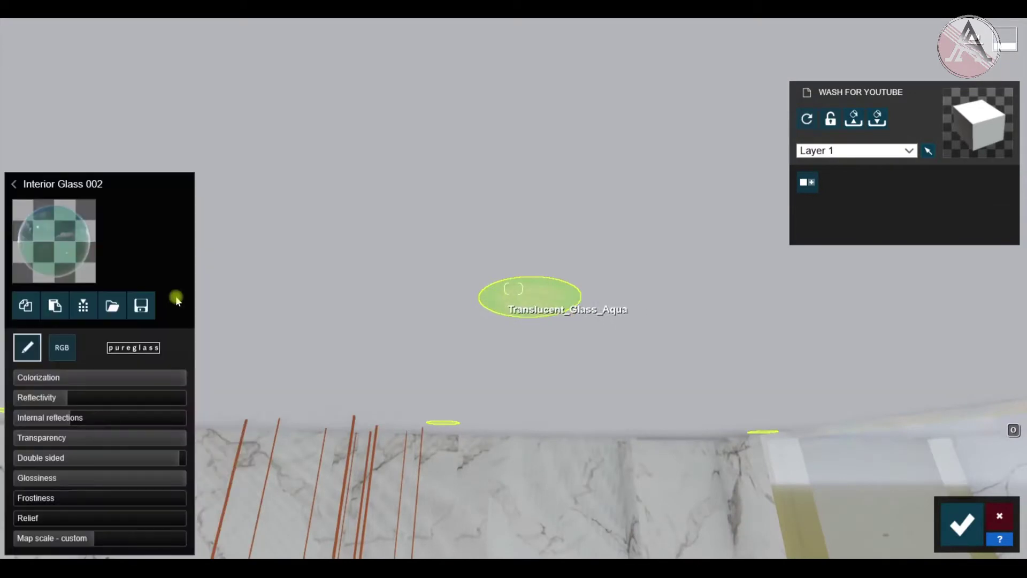
left_click(80, 243)
left_click(141, 141)
left_click(77, 313)
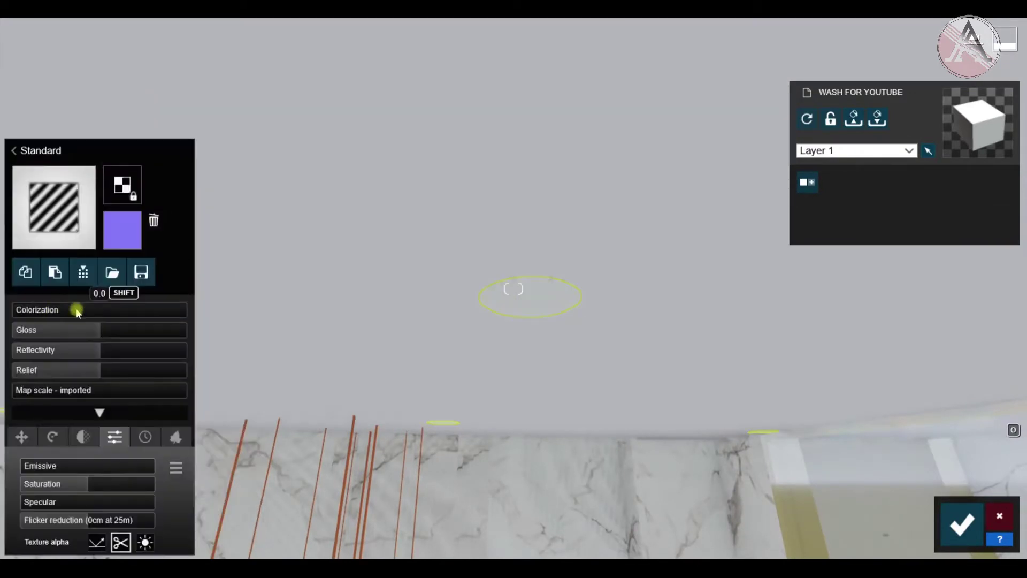
Make the ceiling downlights glow white by raising their emissive value and colorization.
mouse_move(527, 267)
right_mouse_down()
mouse_move(527, 299)
mouse_move(527, 265)
right_mouse_up()
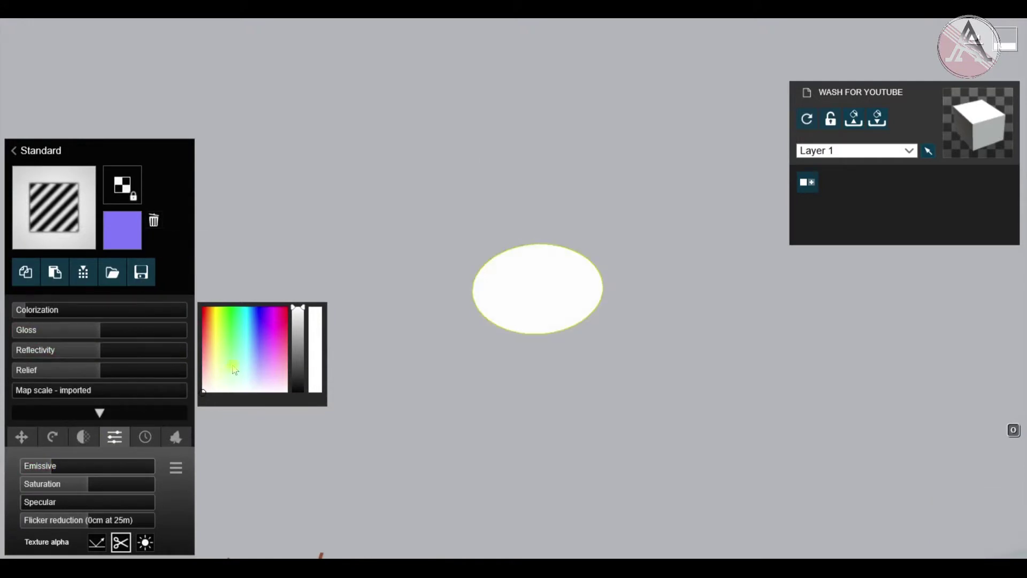
key("s")
right_click_drag(268, 471, 282, 512)
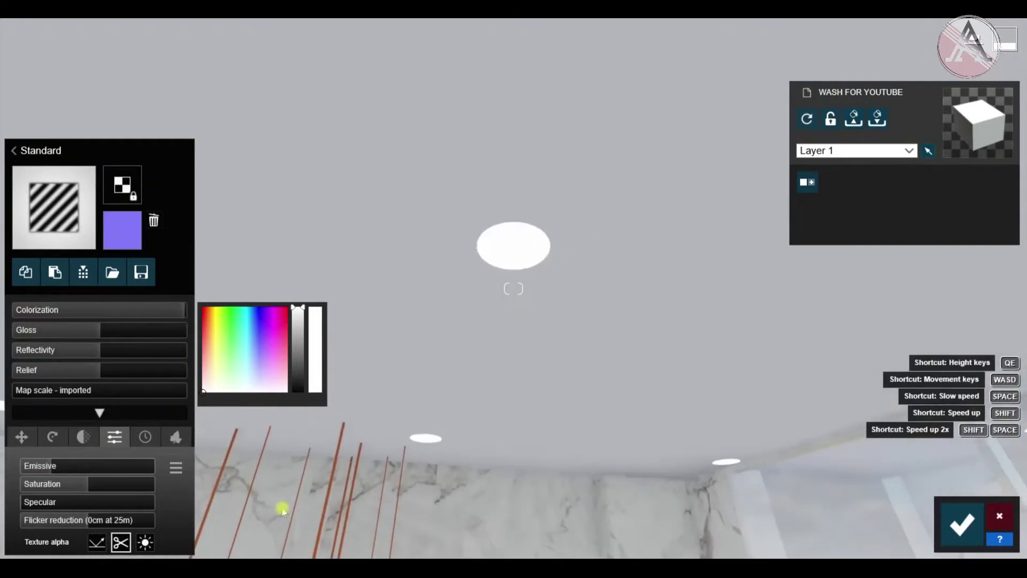
Apply the saved LIGHT GOLD material to the red-brown rods and caps of the pendant lights.
key("s")
right_click_drag(392, 488, 417, 436)
key("w")
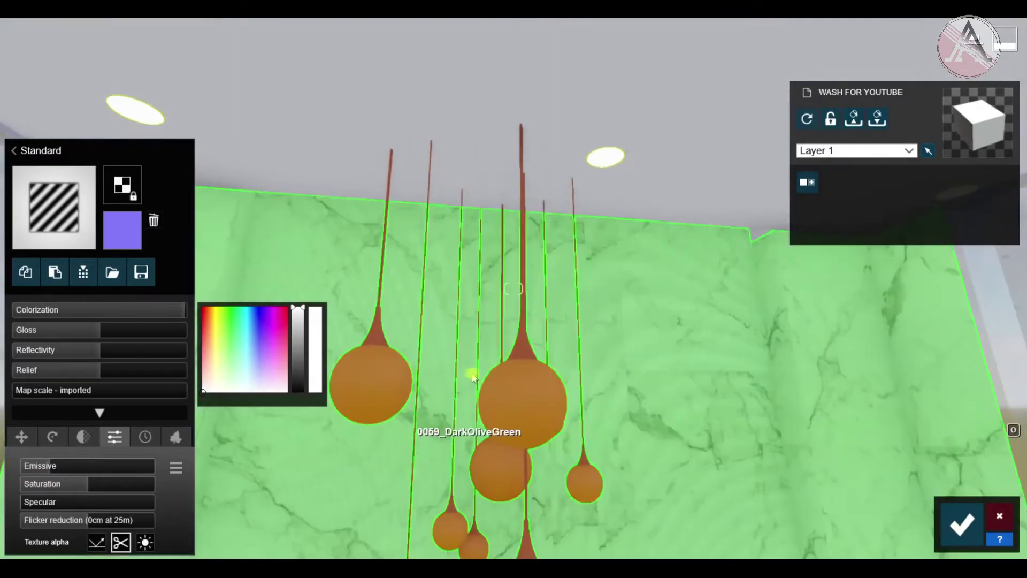
left_click(522, 352)
left_click(183, 109)
left_click(98, 221)
left_click(55, 209)
left_click(50, 511)
Give the orange pendant globes a Standard material with an emissive glow and a white colour.
right_click_drag(589, 268, 601, 369)
key("w")
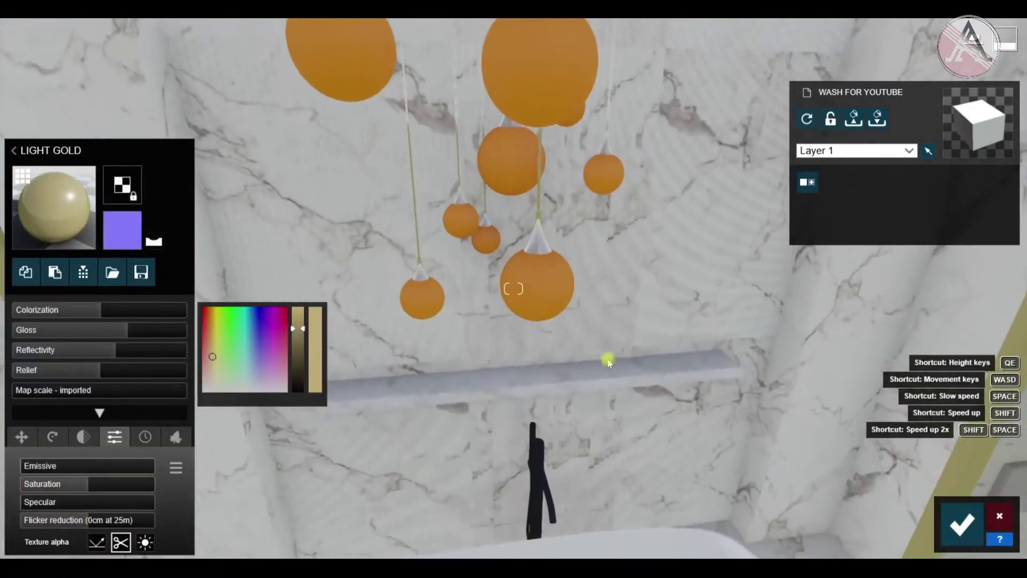
left_click(535, 300)
left_click(43, 292)
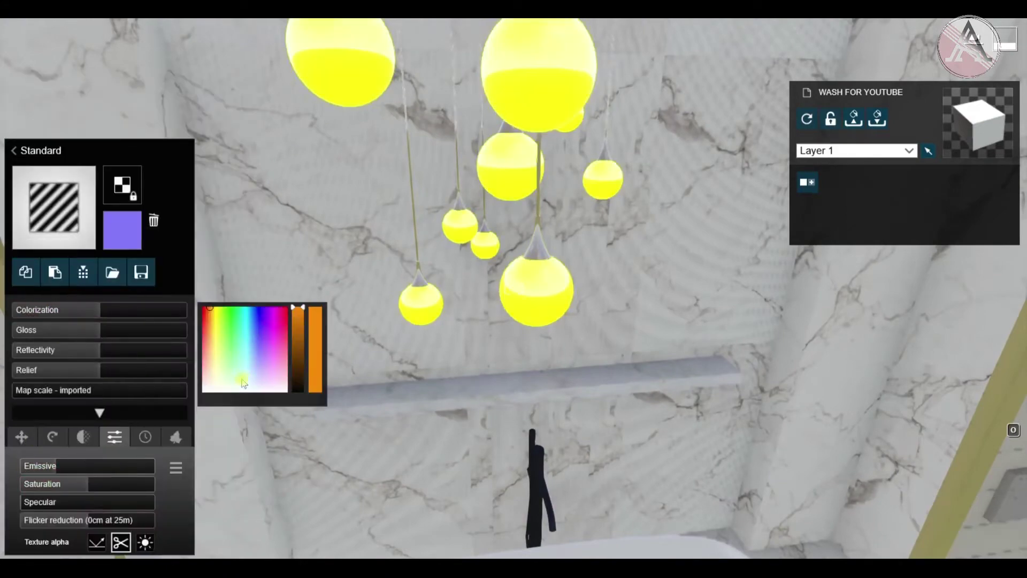
left_click(66, 465)
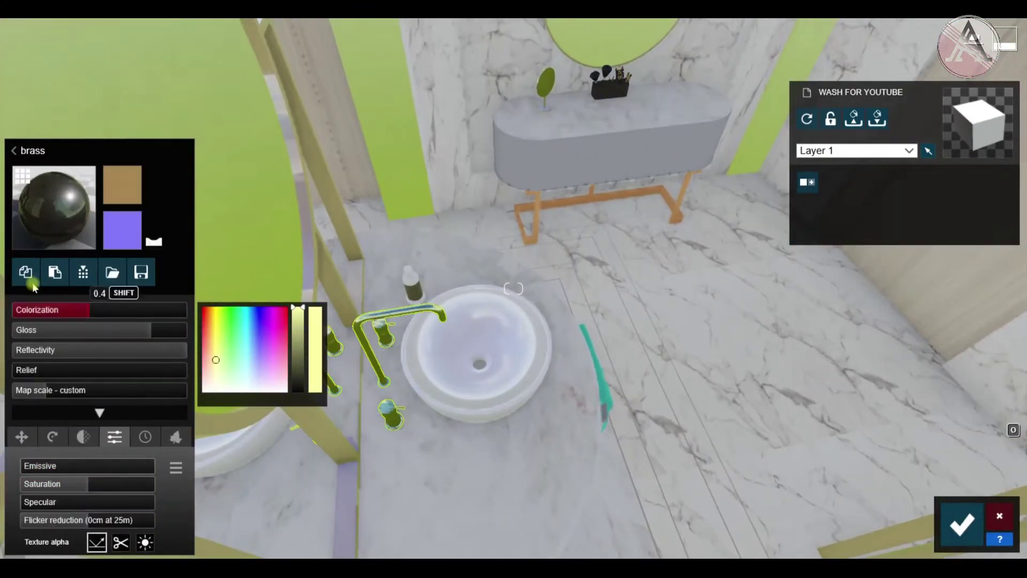
Copy the brass material from the washbasin taps and paste it onto the toilet roll holder as a Standard material's replacement.
left_click(28, 274)
right_click_drag(578, 369, 498, 381)
key("w")
left_click(498, 380)
right_click_drag(438, 305, 510, 291)
key("w")
left_click(510, 291)
left_click(42, 291)
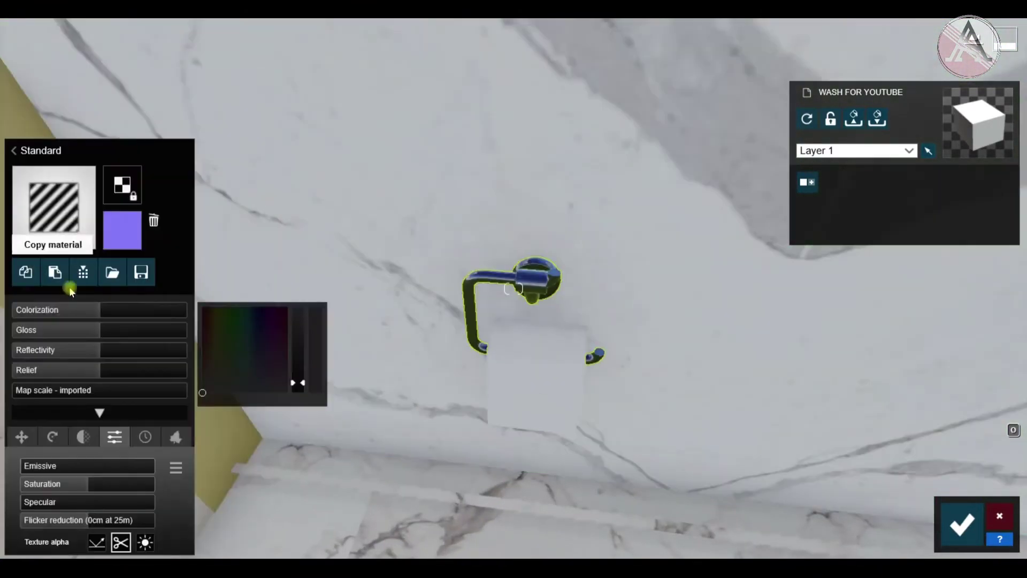
left_click(40, 274)
Switch the next metal fitting in the bathroom to Standard and paste the copied brass material onto it.
key("s")
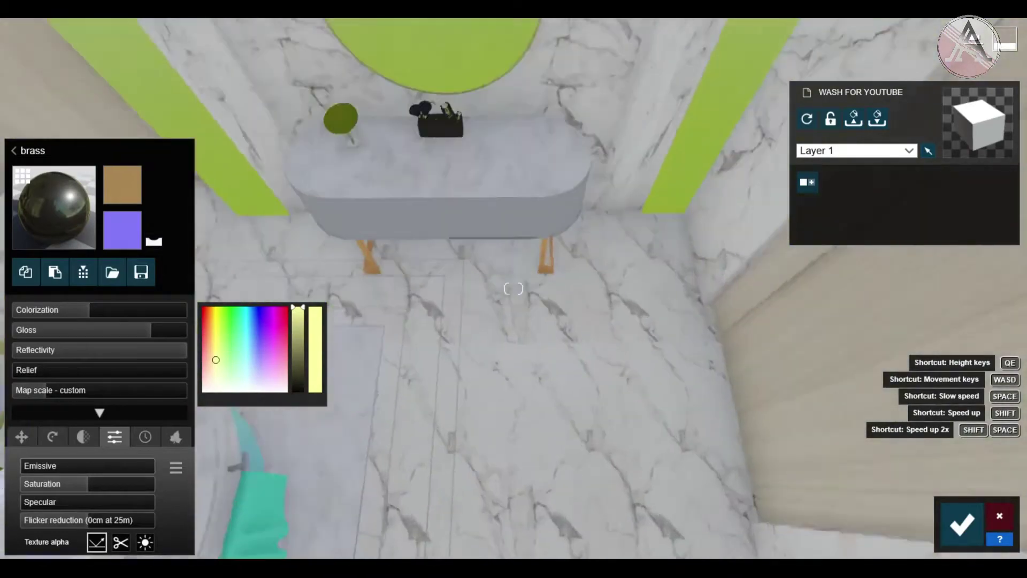
key("w")
right_click_drag(513, 289, 578, 211)
left_click(579, 212)
left_click(47, 302)
left_click(55, 273)
Give the tiled wall behind the toilet a Standard material with low gloss and reflectivity and slight weathering.
key("w")
right_click_drag(514, 289, 567, 251)
key("w")
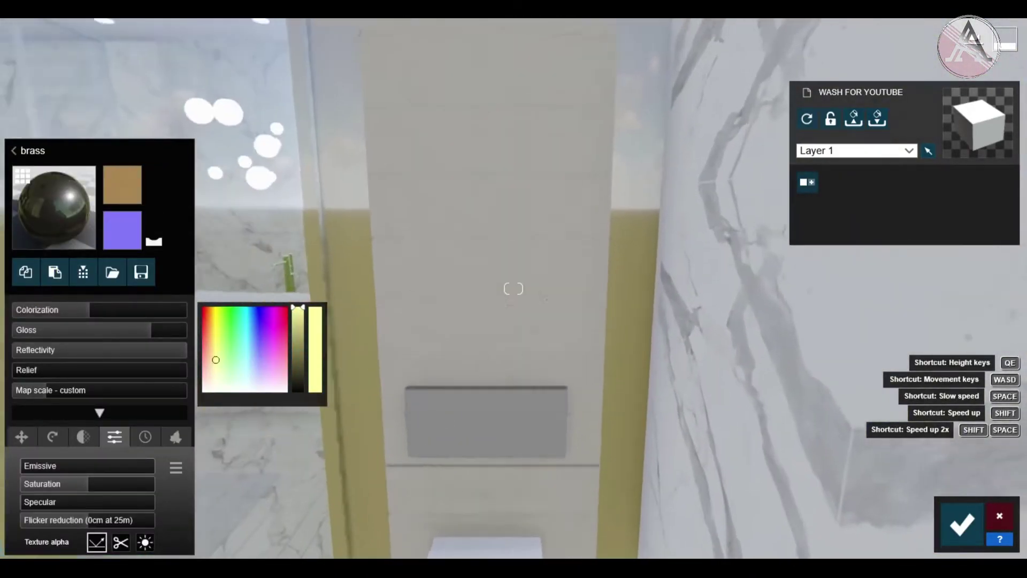
left_click(513, 288)
left_click(54, 299)
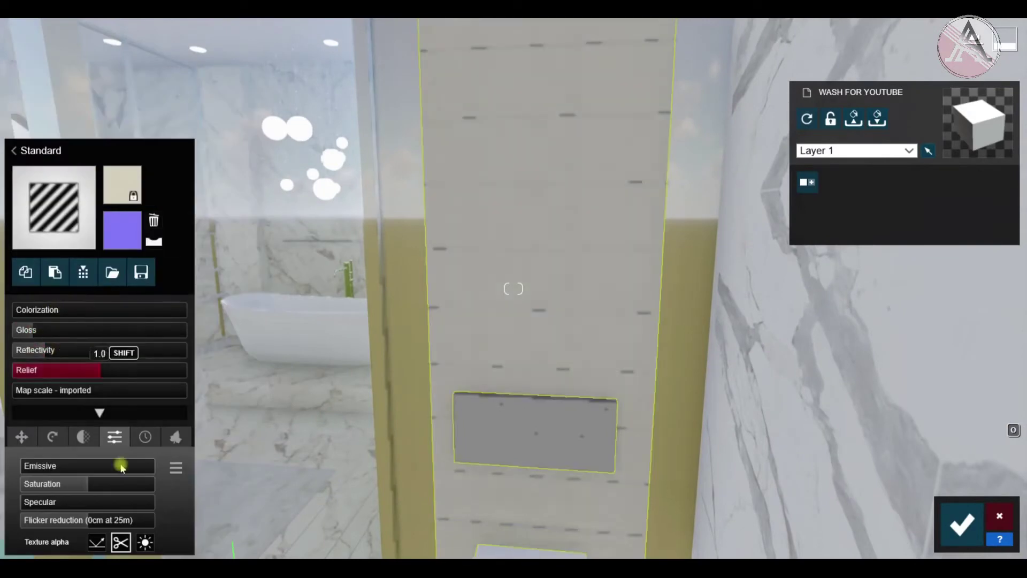
key("s")
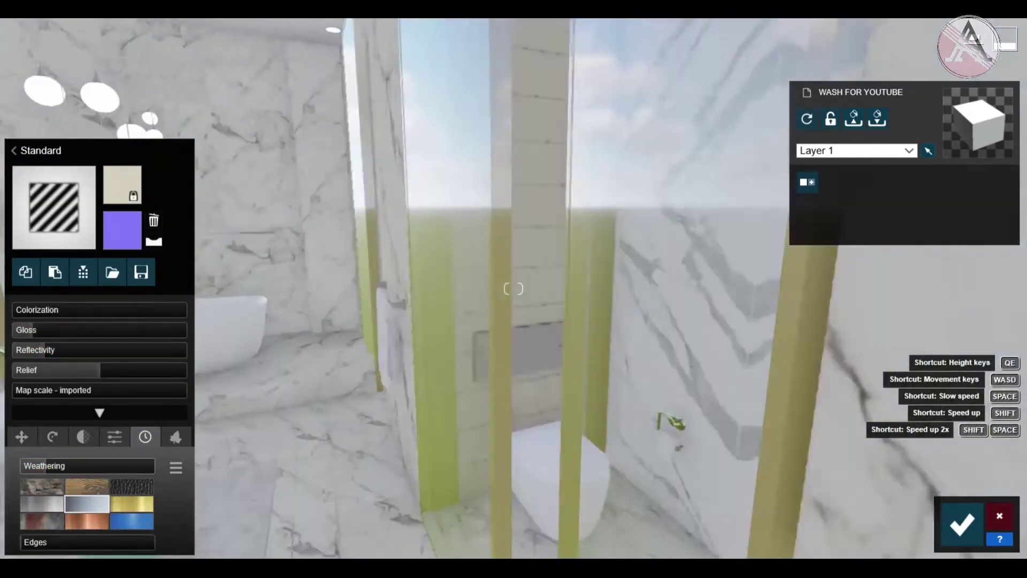
Switch the metal fitting on the wall beside the toilet to Standard and paste the copied brass material onto it.
key("w")
right_click_drag(321, 421, 365, 421)
left_click(365, 420)
left_click(28, 306)
right_click_drag(481, 417, 353, 377)
key("s")
key("w")
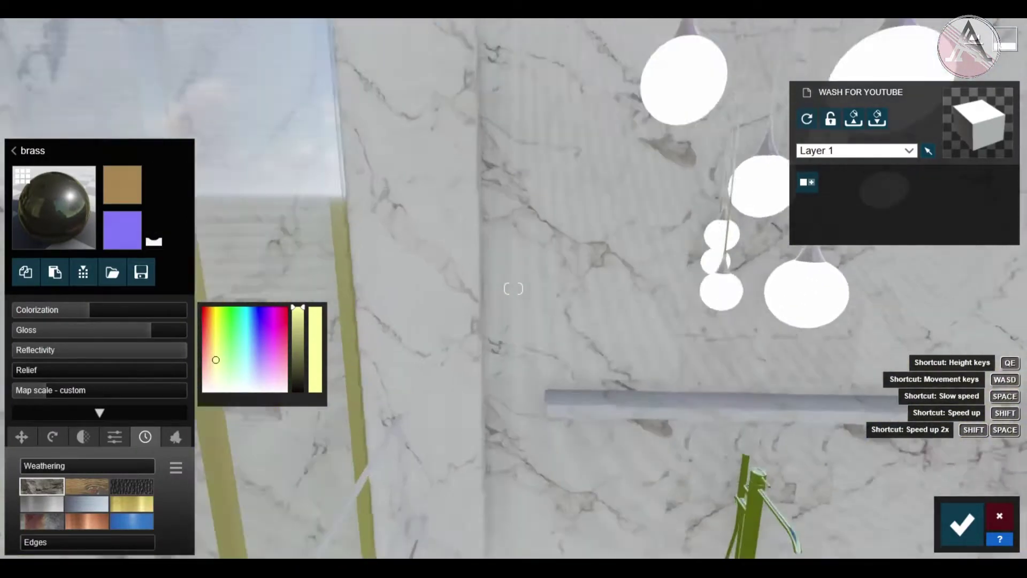
Switch the towel rack beside the bathtub to Standard and paste the copied brass material onto it.
key("s")
left_click(448, 390)
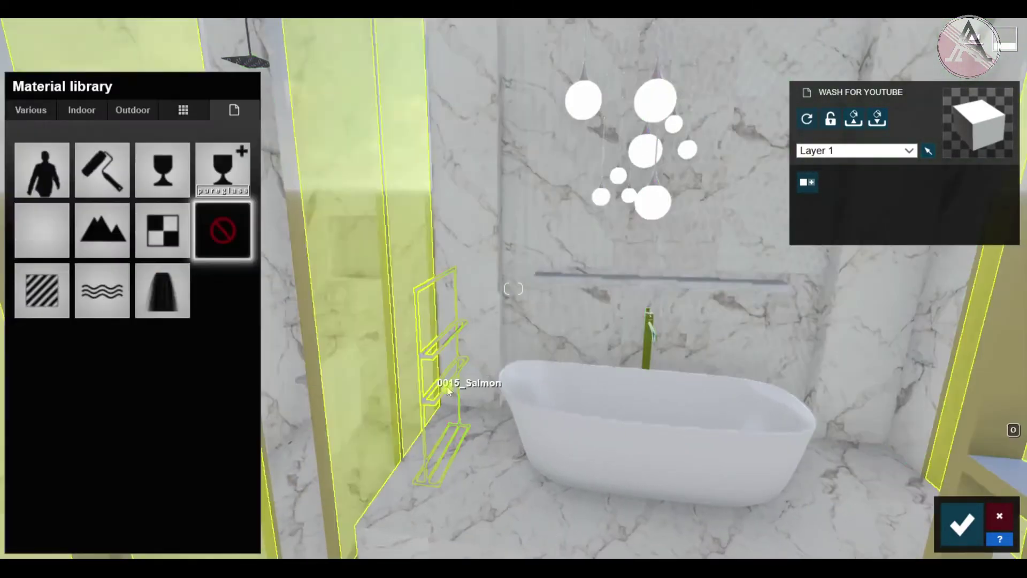
left_click(59, 301)
left_click(55, 270)
Give the marble wall behind the bathtub and the marble floor Standard materials with raised gloss and a reflectivity of about 1.1.
left_click(507, 238)
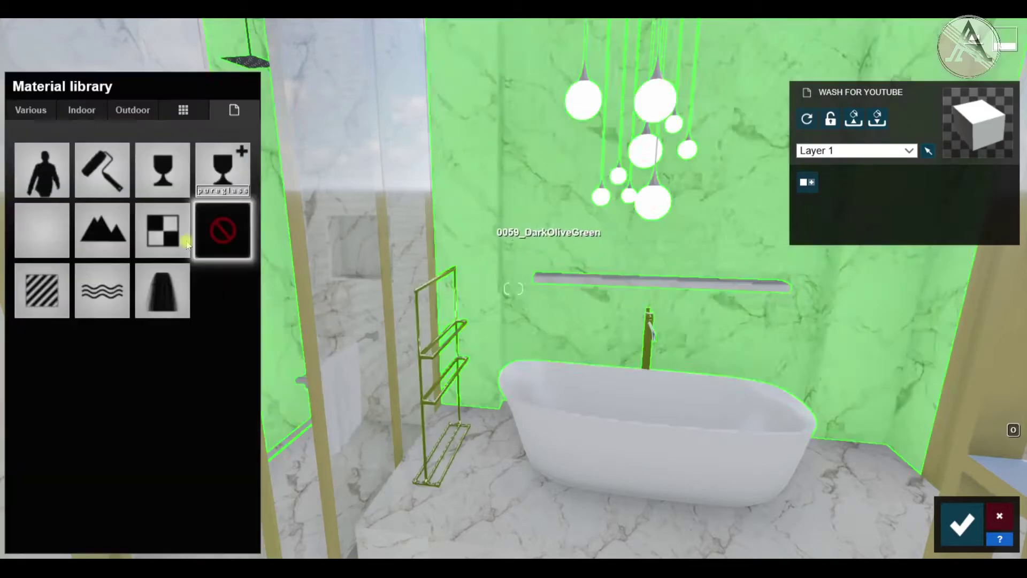
left_click(47, 294)
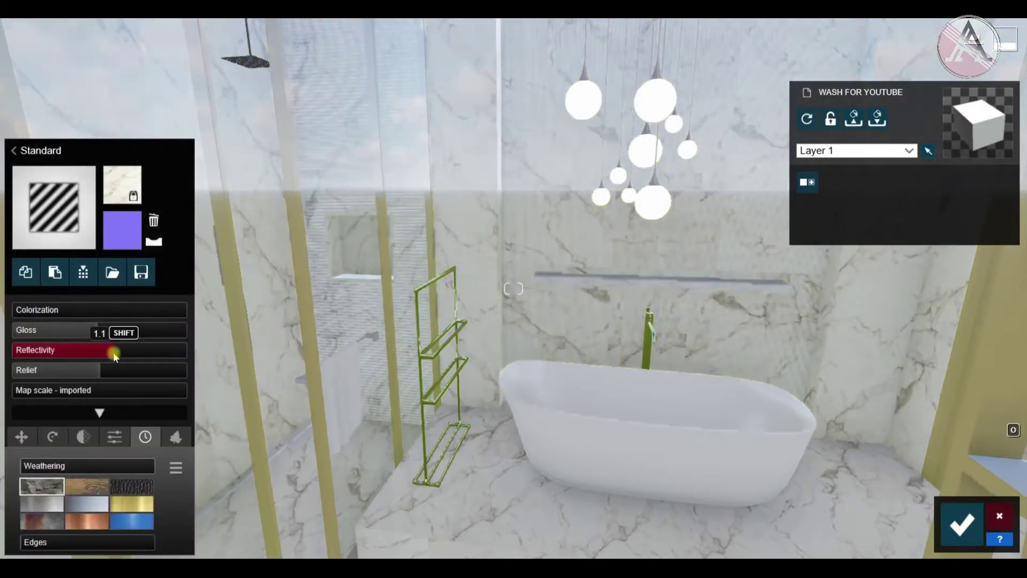
key("s")
right_click_drag(343, 342, 402, 417)
left_click(402, 417)
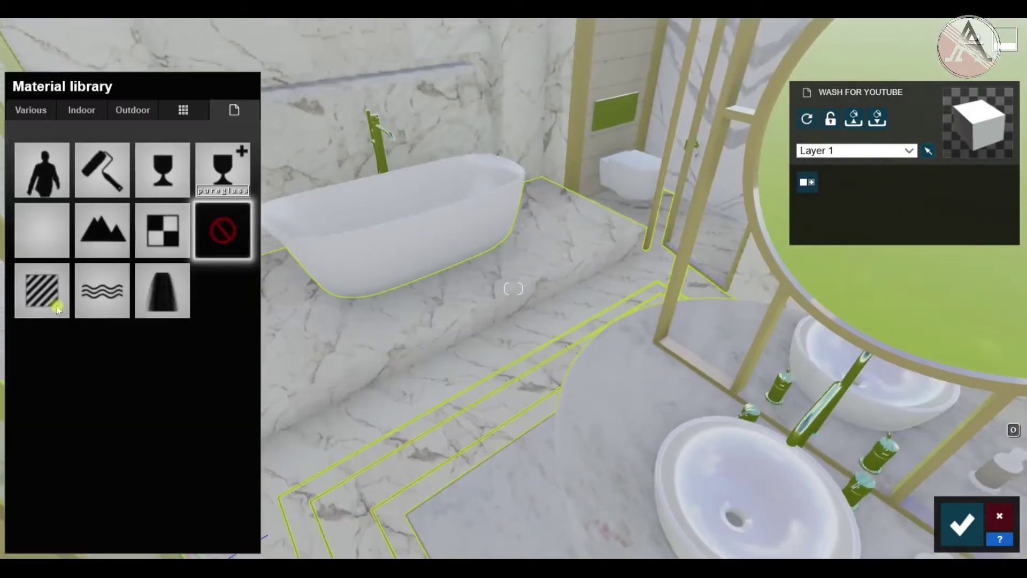
left_click(54, 306)
left_click(118, 354)
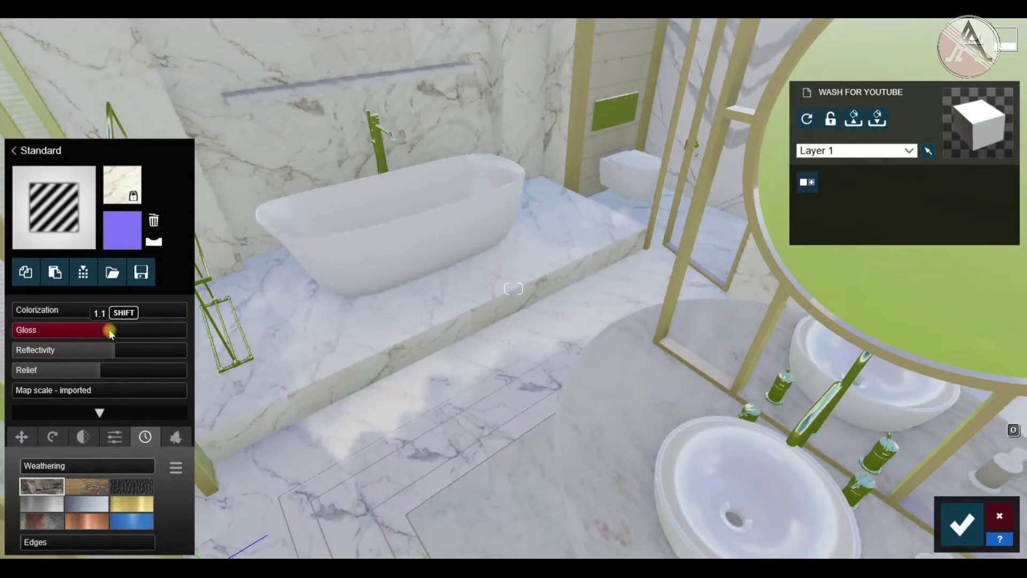
left_click(112, 351)
Give the marble top of the oval dressing table a Standard material with raised gloss and a reflectivity of 1.0.
right_click_drag(568, 374, 688, 407)
key("w")
key("s")
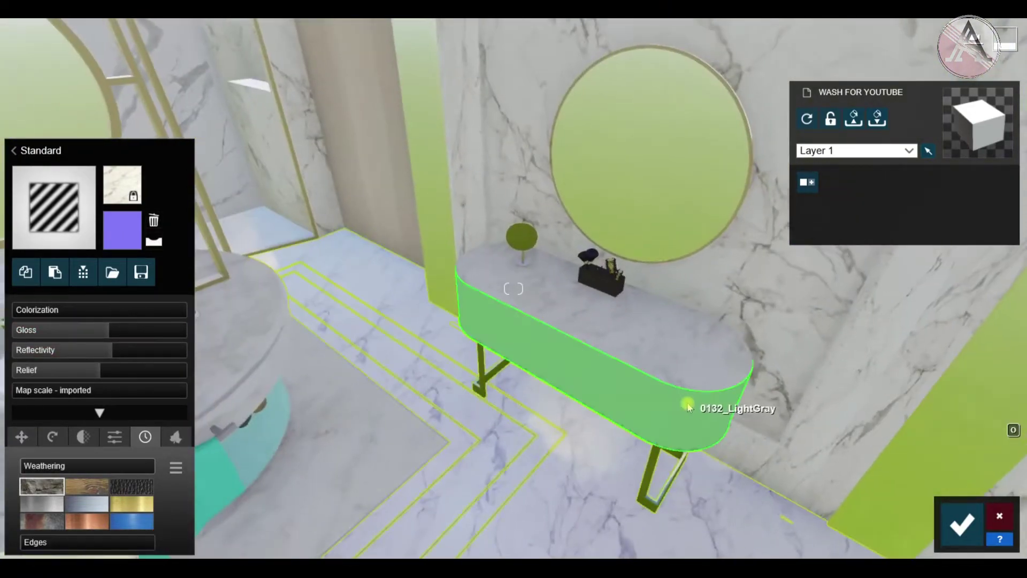
left_click(688, 407)
left_click(60, 304)
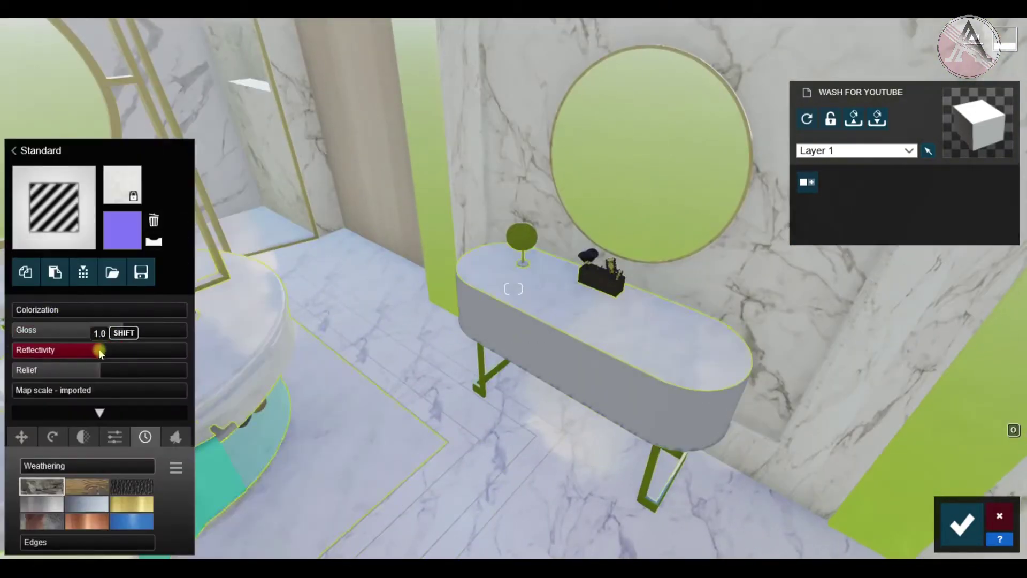
Assign a Standard material to the next surface in the dressing area and adjust its colour and weathering.
left_click(422, 366)
left_click(40, 292)
left_click_drag(208, 380, 206, 380)
right_click_drag(375, 406, 481, 342)
key("e")
left_click(131, 522)
left_click_drag(73, 473, 76, 473)
Give the brush organizer on the dressing table a Standard material with a grey colour and a reflectivity of 1.0.
mouse_move(423, 275)
right_mouse_down()
mouse_move(300, 267)
mouse_move(407, 220)
mouse_move(423, 275)
right_mouse_up()
key("w")
left_click(423, 276)
left_click(41, 289)
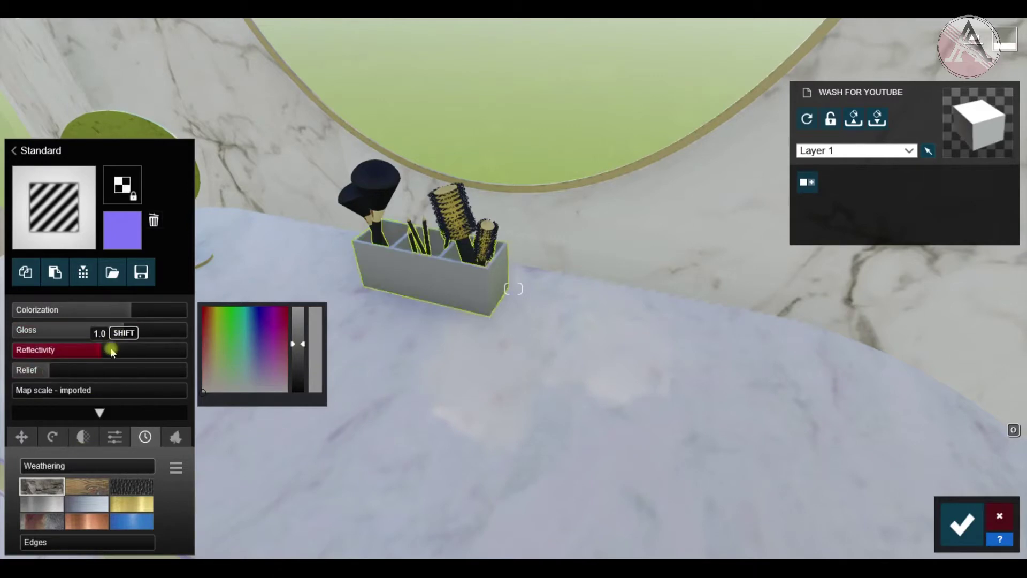
Give the purple cove strip in the ceiling a Standard material with an emissive glow and a warm white colour.
mouse_move(514, 289)
right_mouse_down()
mouse_move(428, 300)
mouse_move(564, 316)
mouse_move(407, 342)
mouse_move(776, 395)
right_mouse_up()
key("s")
key("s")
right_click_drag(675, 422, 814, 441)
key("s")
key("a")
right_click_drag(643, 369, 698, 386)
key("w")
right_click_drag(618, 319, 454, 172)
key("s")
key("w")
left_click(438, 301)
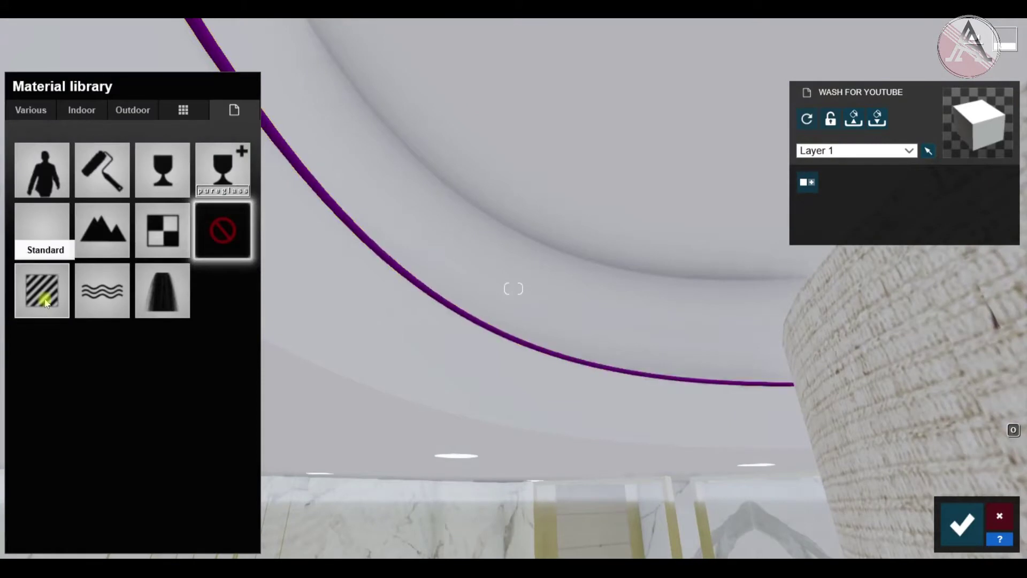
left_click(46, 302)
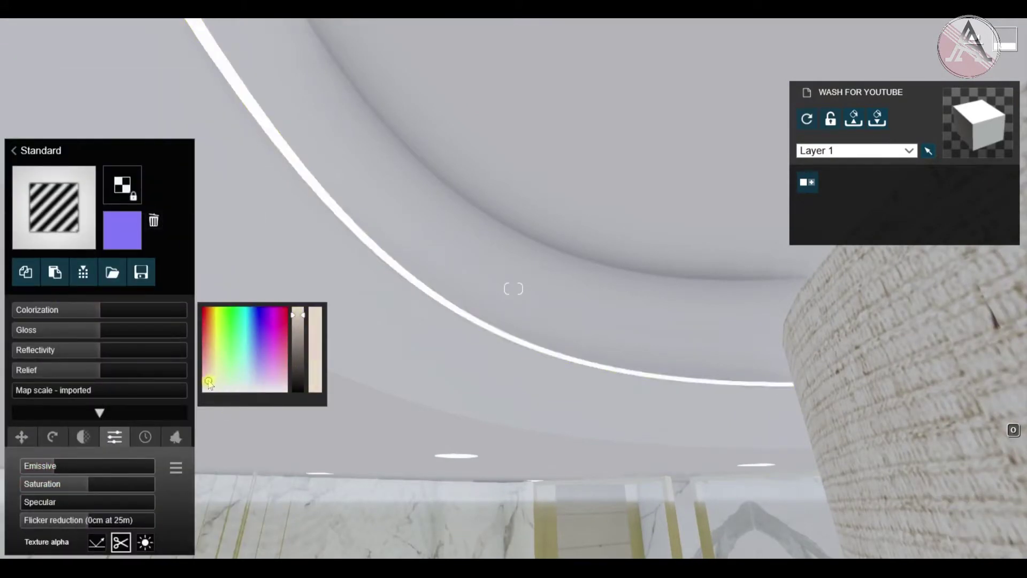
left_click_drag(48, 471, 51, 471)
Give the chandelier's fabric shade a Standard material with slight transparency and a pale blue colour tint.
key("s")
right_click_drag(397, 428, 513, 471)
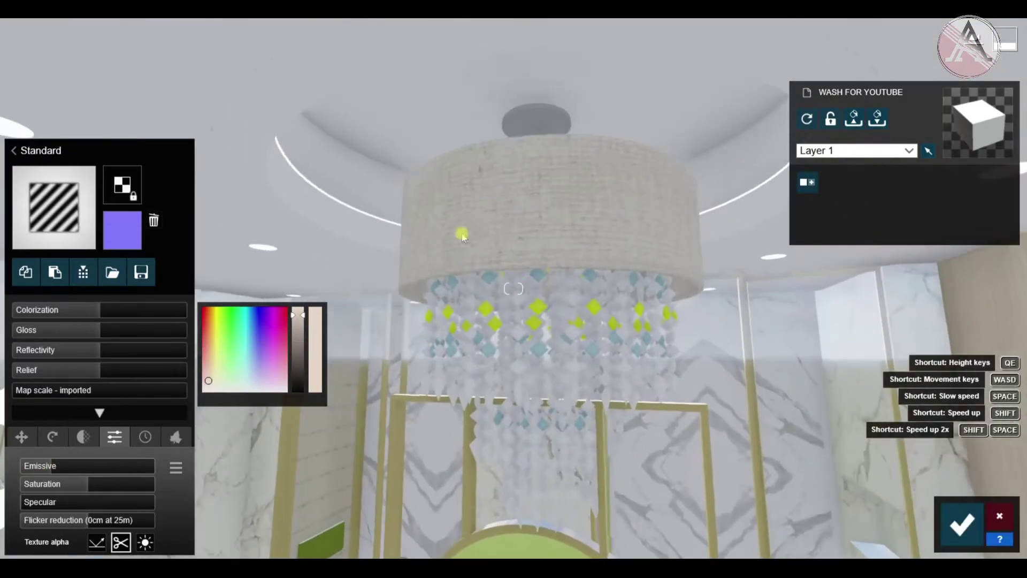
left_click(461, 233)
left_click(45, 304)
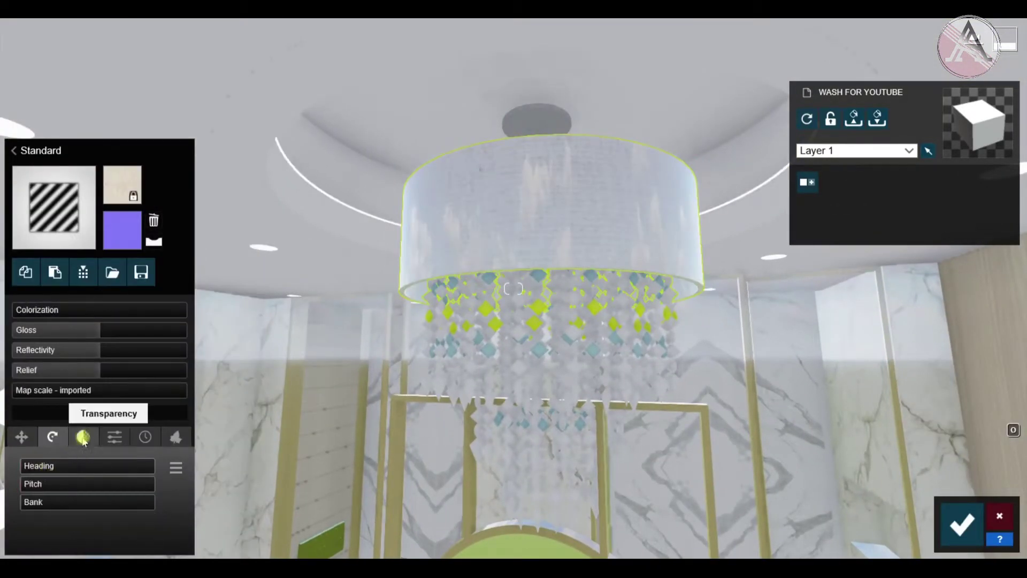
right_click_drag(140, 450, 126, 377)
left_click(62, 310)
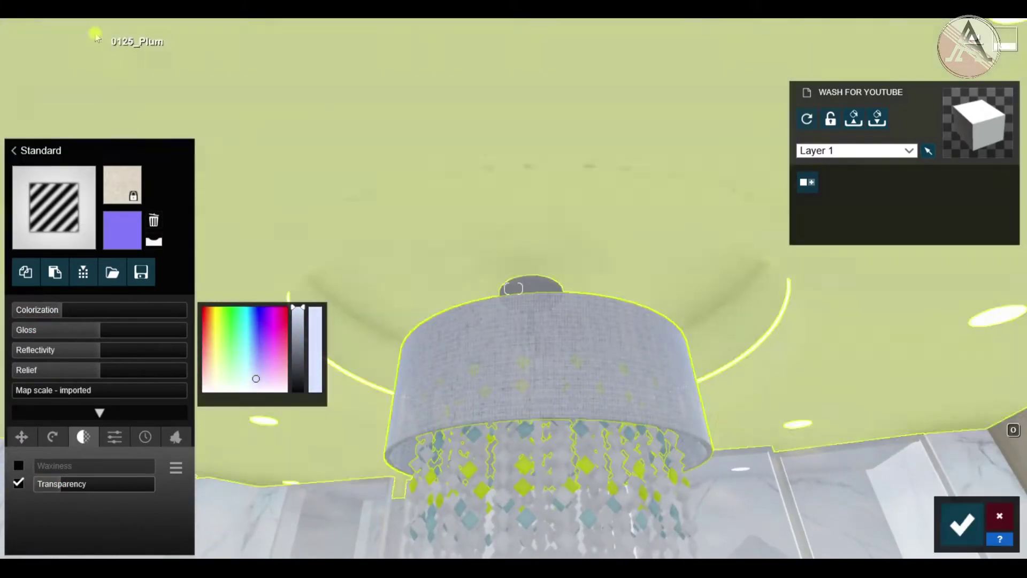
Apply the saved CHANDILER GLASS material to the chandelier's hanging crystals.
right_click_drag(541, 238, 486, 274)
key("w")
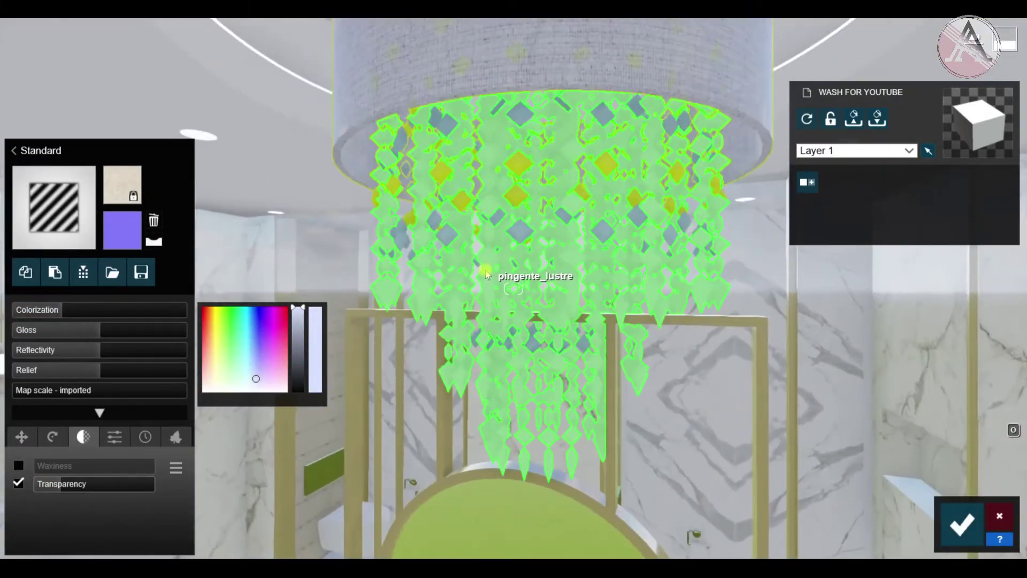
left_click(485, 274)
left_click(183, 109)
left_click(216, 466)
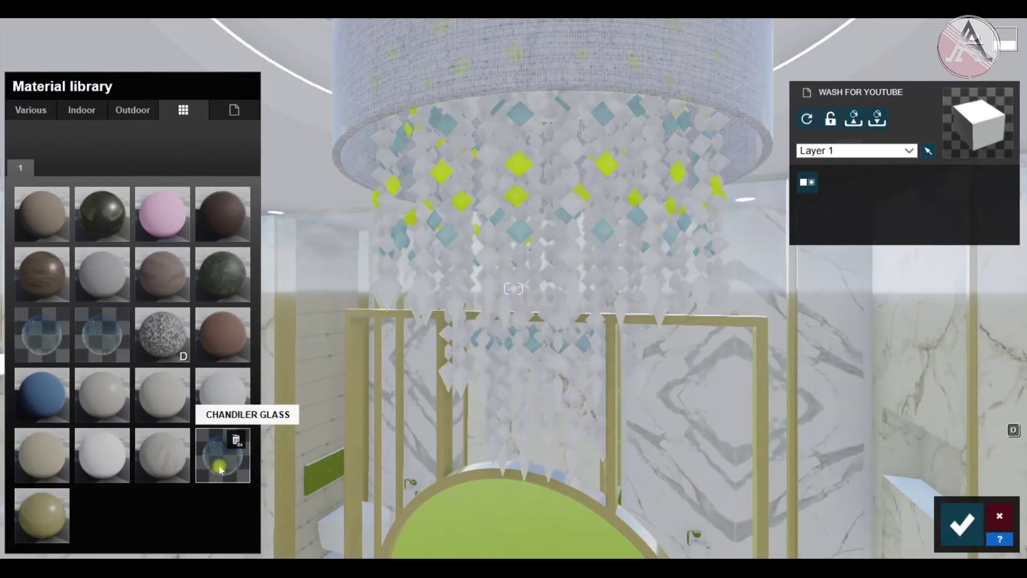
Give the light blue chandelier crystals a Standard material with an emissive glow and a brighter colour.
key("w")
left_click(648, 87)
left_click(48, 307)
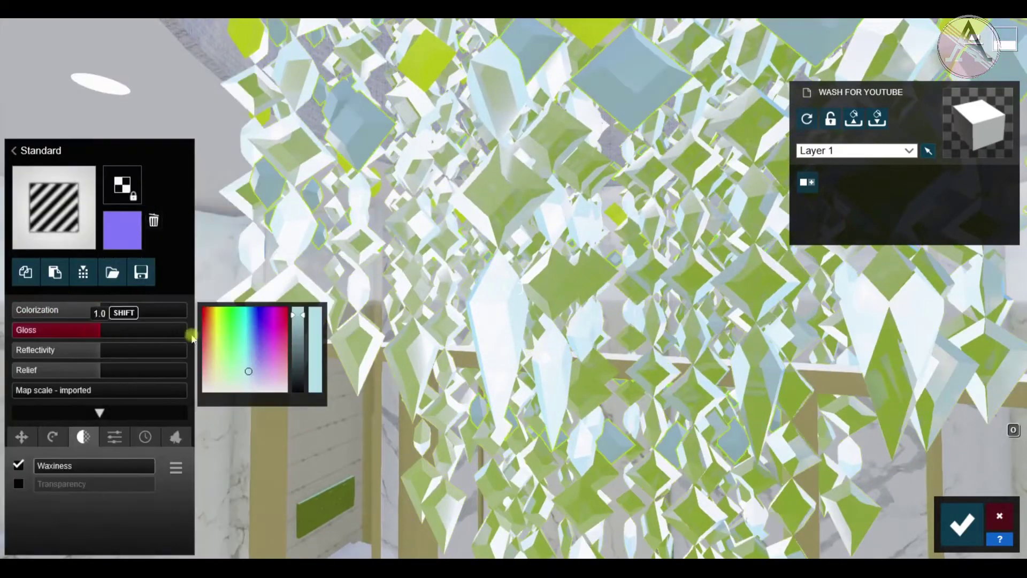
left_click(37, 470)
key("s")
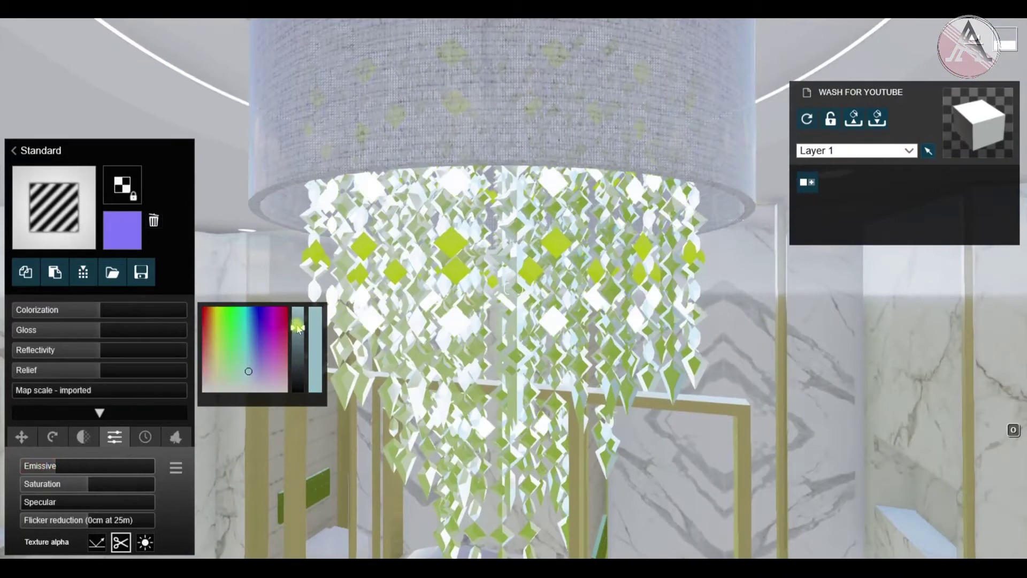
left_click(298, 312)
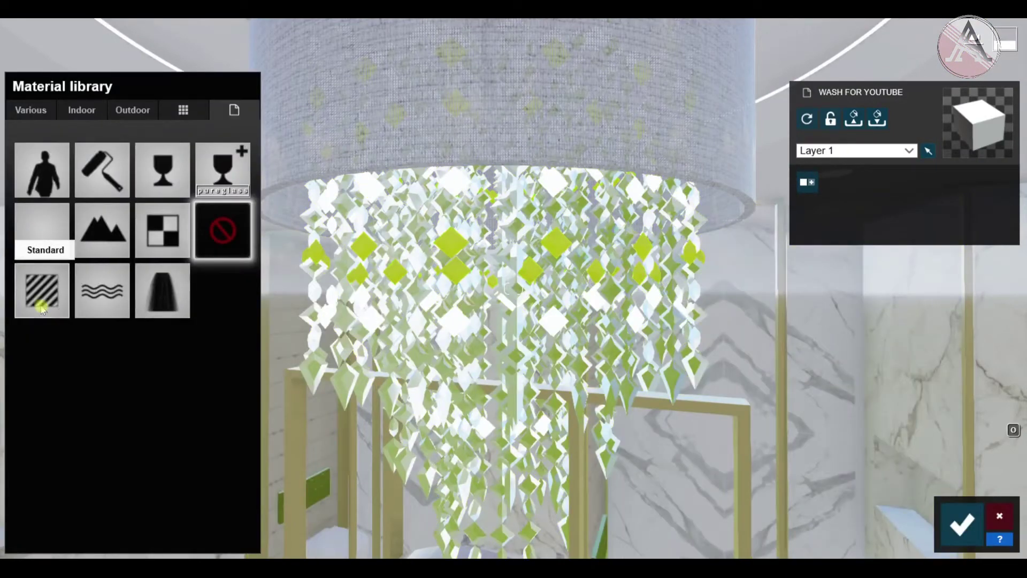
Give the yellow chandelier crystals a Standard material with a stronger emissive glow and a white colour, and save the changes.
left_click(42, 295)
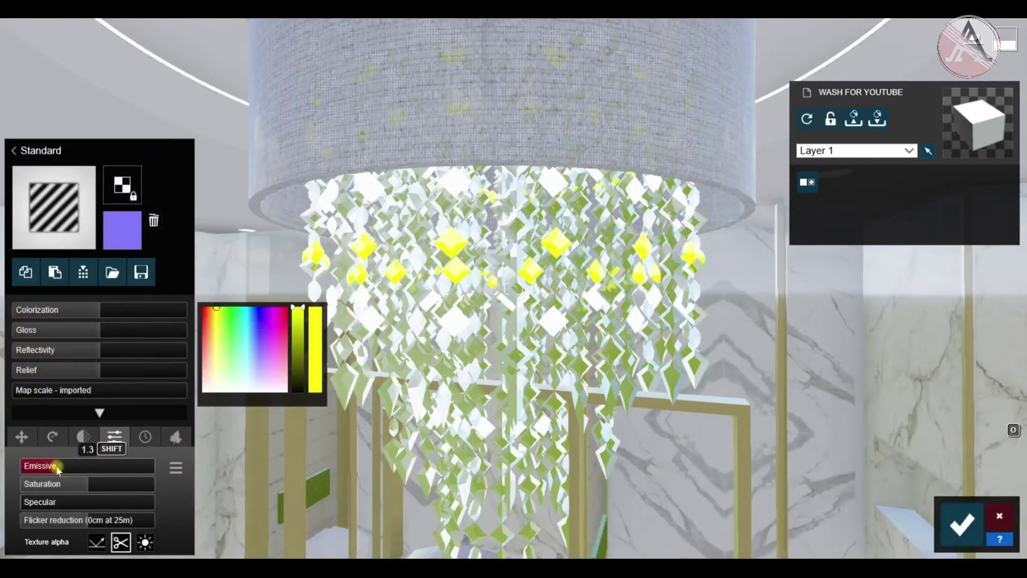
left_click_drag(56, 468, 63, 467)
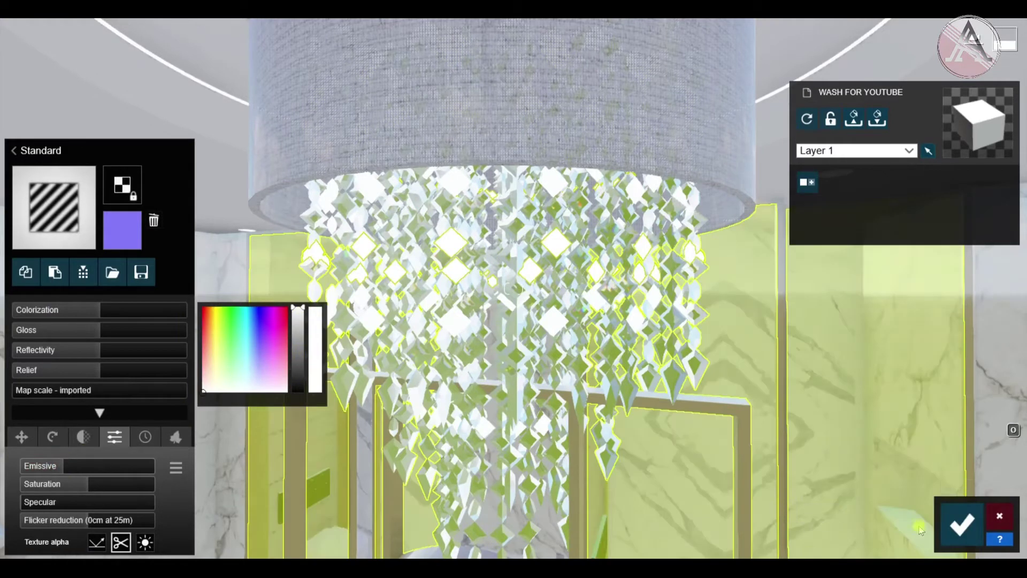
left_click(962, 524)
Lower the gloss and reflectivity of the chandelier's semi-transparent fabric shade.
key("s")
right_click_drag(428, 332, 477, 279)
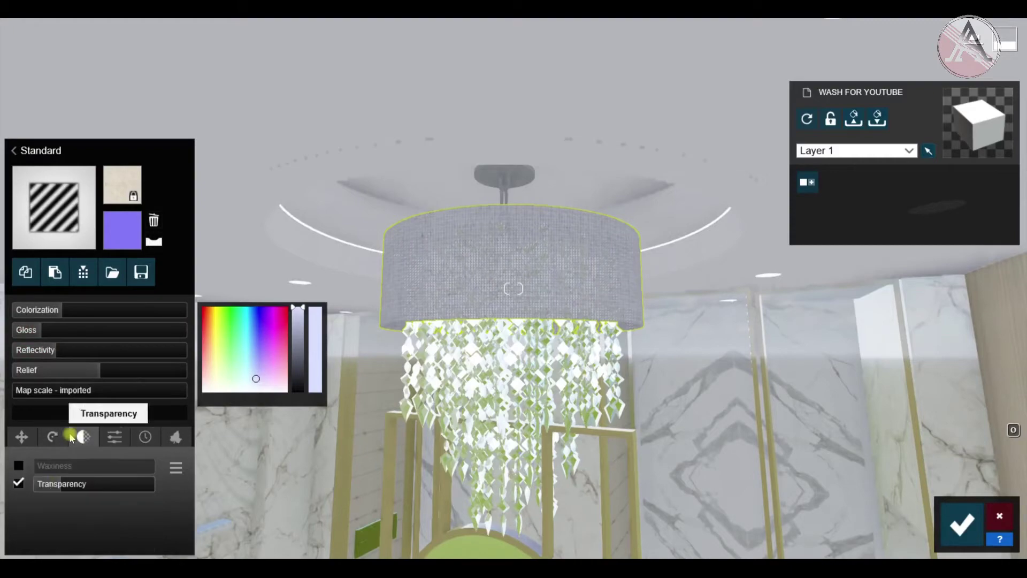
key("s")
Assign Standard materials to the chandelier's metal suspension parts above the shade and save the material changes.
right_click_drag(460, 257, 508, 292)
left_click(448, 325)
left_click(33, 281)
key("w")
left_click(515, 262)
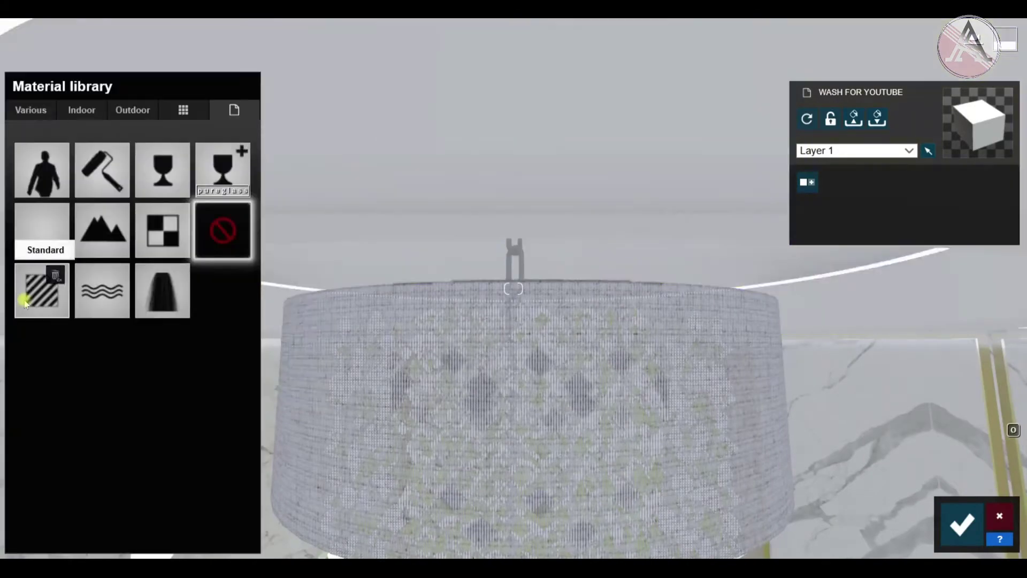
left_click(25, 303)
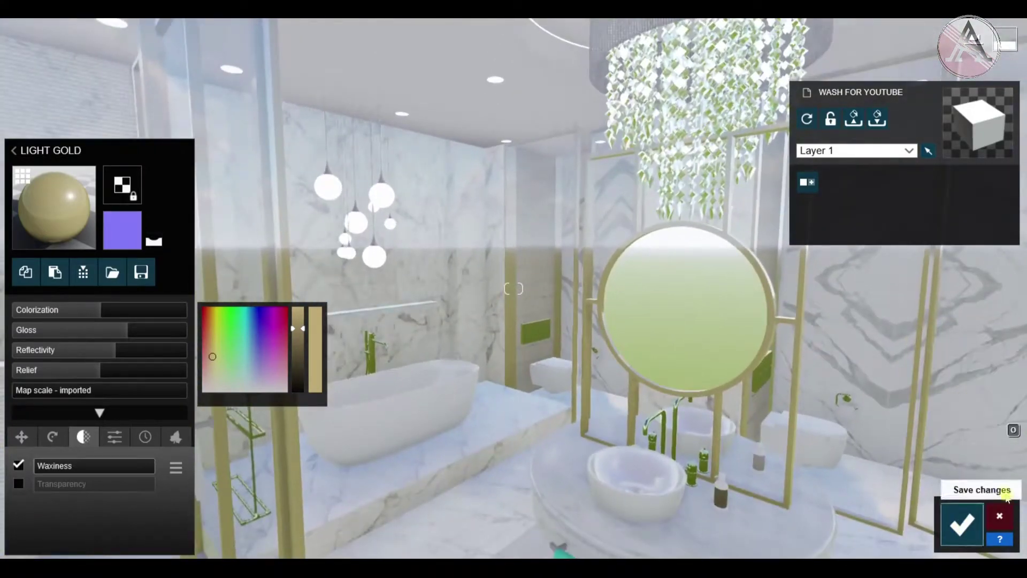
left_click(962, 523)
Record a movie clip with one bathroom view at a camera height of 1.45 m and apply the Interior style to it.
left_click(165, 463)
left_click_drag(592, 165, 536, 212)
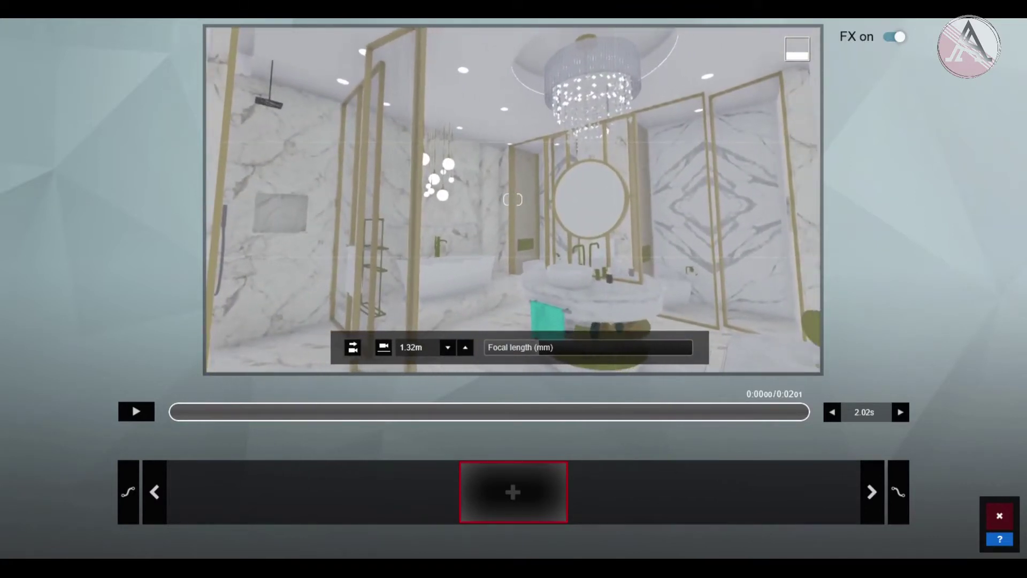
left_click_drag(555, 260, 638, 190)
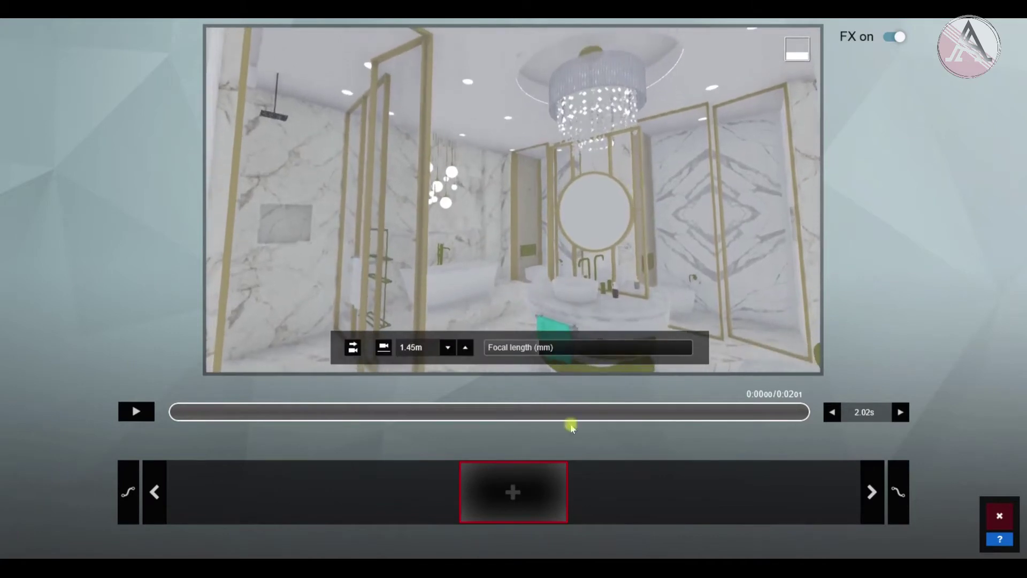
left_click(513, 491)
left_click(958, 522)
left_click(113, 81)
left_click(694, 162)
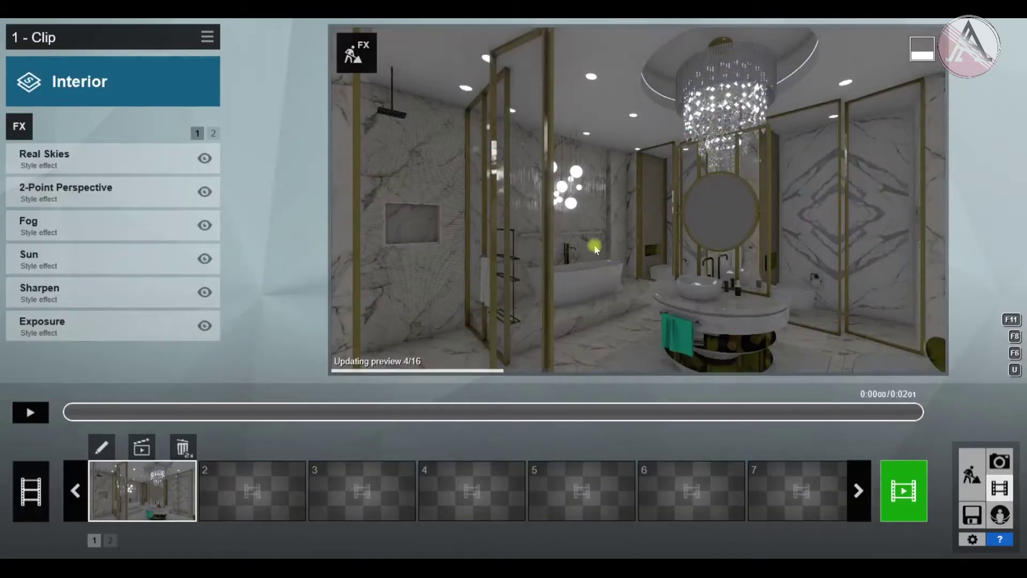
Reframe the clip's camera with a slightly shorter focal length at a height of 1.40 m and capture that view as another keyframe.
left_click(101, 447)
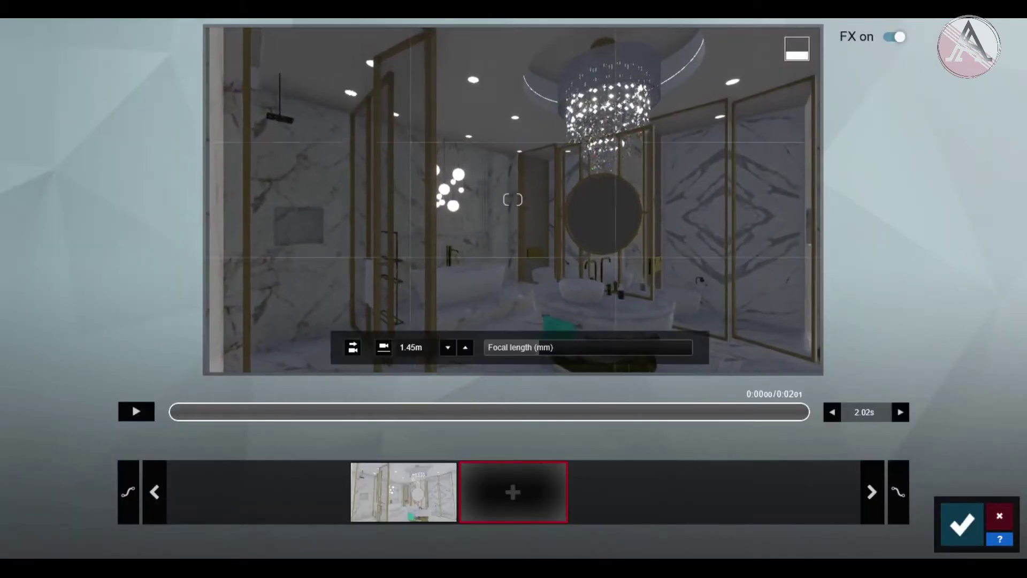
key("d")
left_click_drag(544, 351, 535, 350)
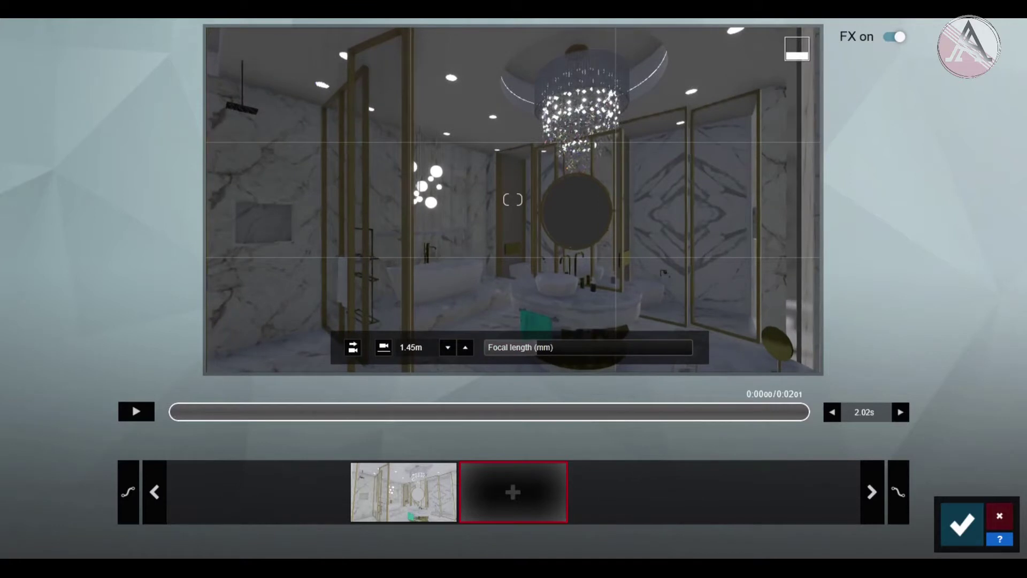
left_click_drag(544, 357, 533, 351)
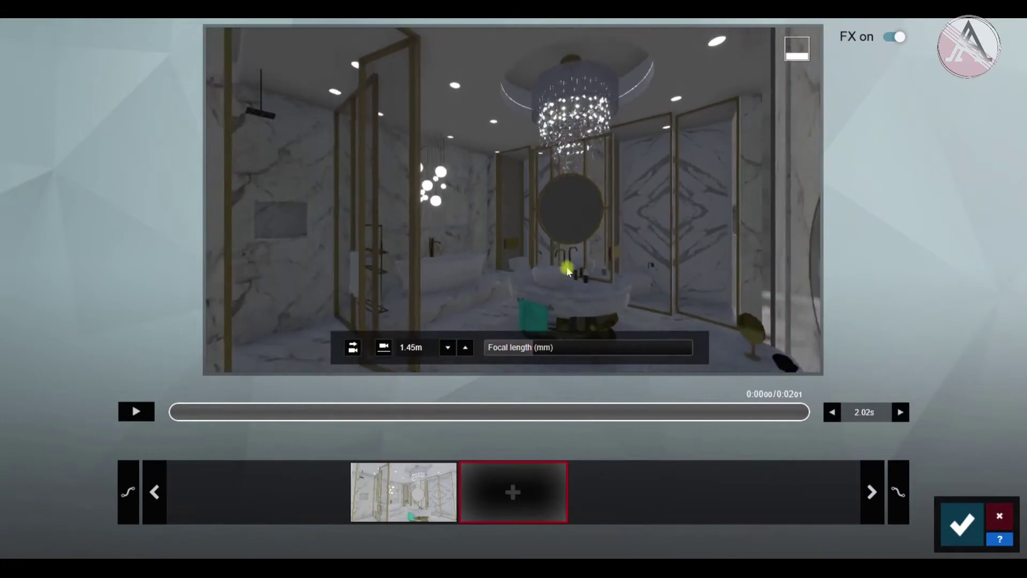
right_click_drag(577, 229, 560, 229)
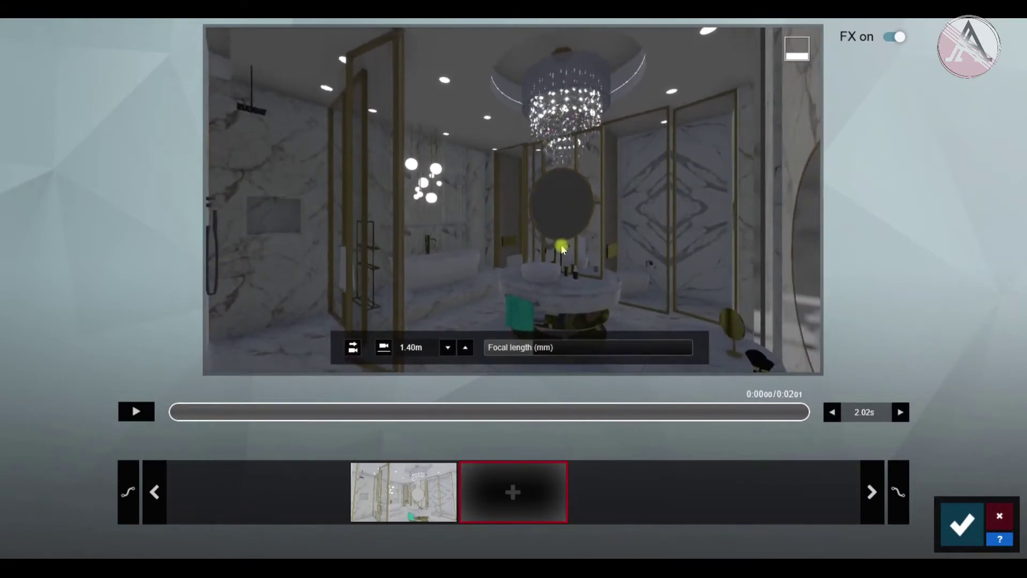
left_click(513, 492)
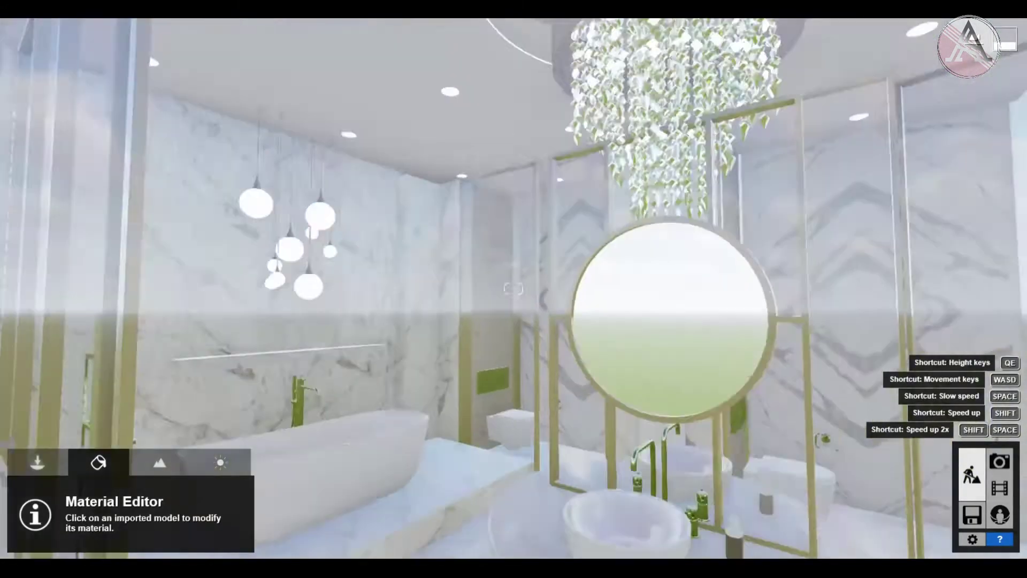
Place a line light on the ceiling near the chevron-patterned marble wall and select it to show its properties.
key("w")
right_click_drag(514, 289, 392, 231)
key("s")
key("w")
key("s")
key("d")
key("w")
left_click(37, 463)
left_click(174, 531)
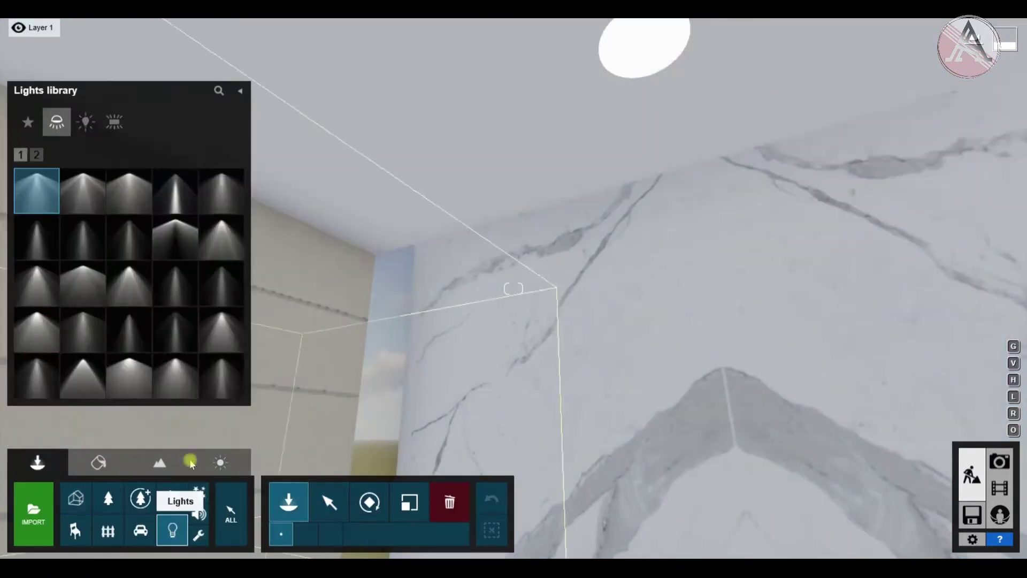
left_click(114, 122)
left_click(83, 191)
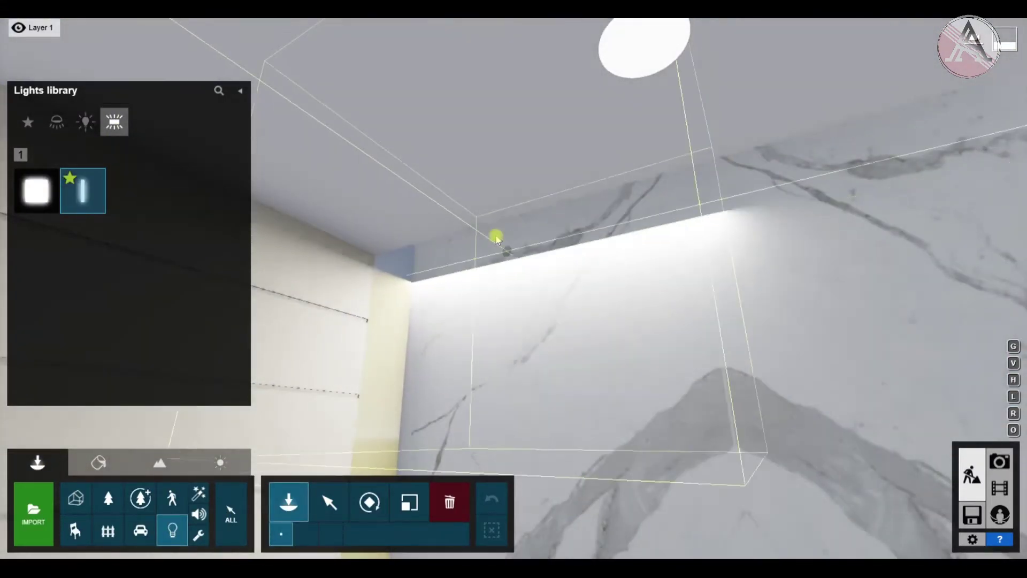
right_click_drag(470, 224, 466, 180)
left_click(465, 182)
left_click(329, 502)
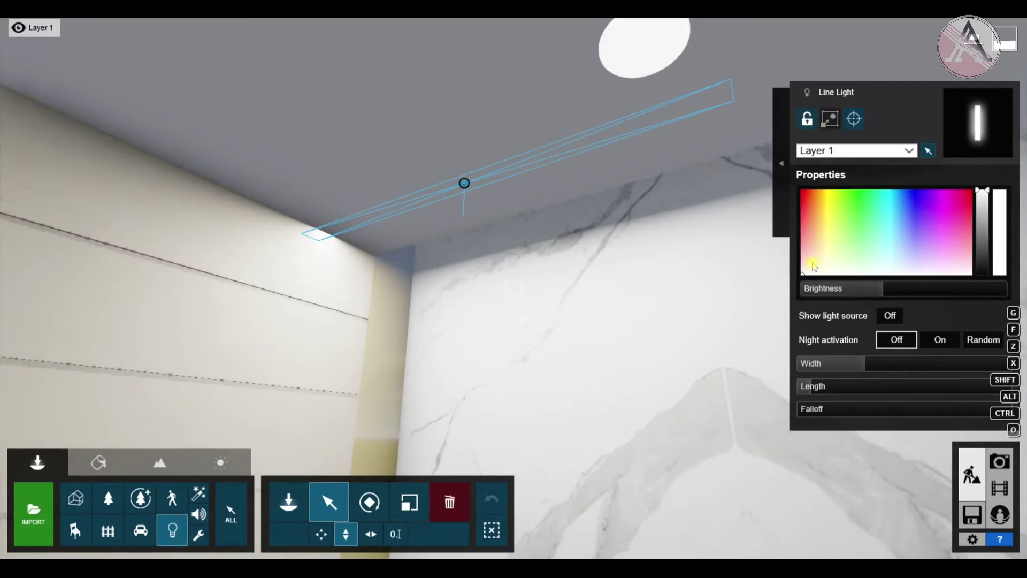
Move the line light into the ceiling recess above the chevron marble wall, give it a warm white colour and increase its width.
right_click_drag(513, 289, 447, 321)
left_click_drag(377, 210, 500, 114)
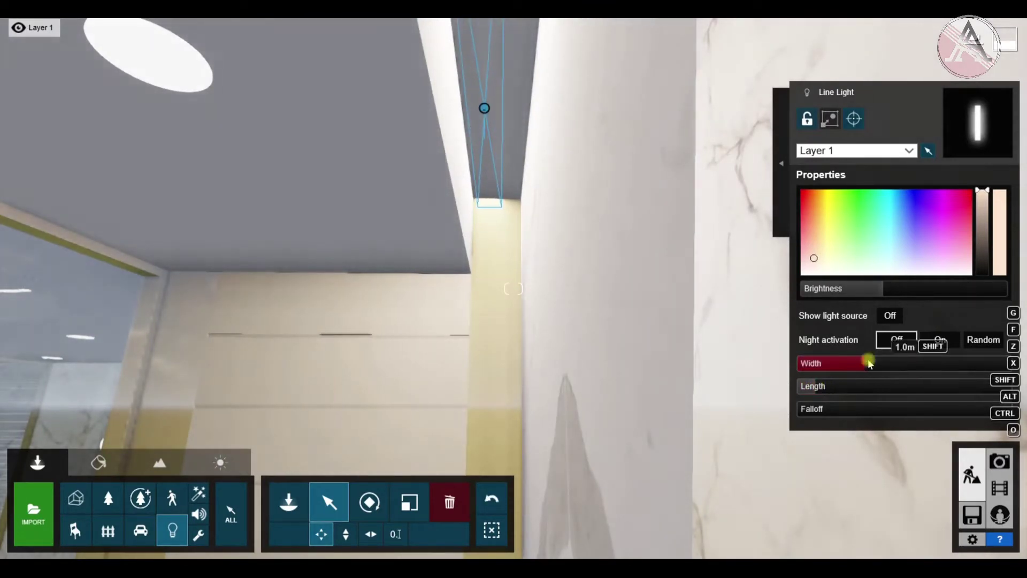
left_click_drag(869, 364, 958, 370)
key("s")
right_click_drag(664, 343, 739, 348)
right_click_drag(461, 335, 563, 358)
Set the line light's falloff to about 2.3, lower its brightness slightly and refresh the clip preview.
left_click_drag(808, 407, 866, 409)
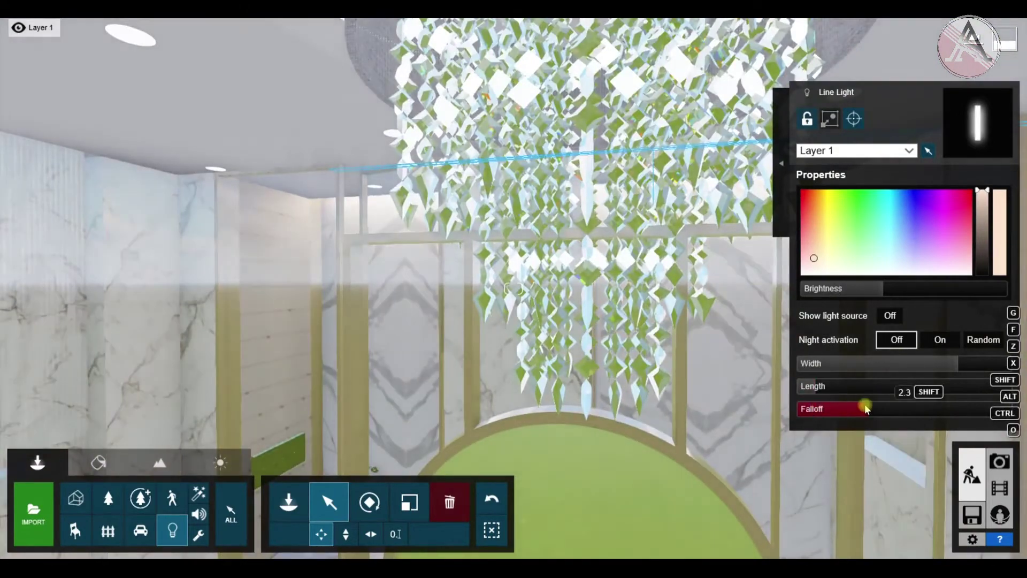
key("s")
right_click_drag(514, 343, 385, 294)
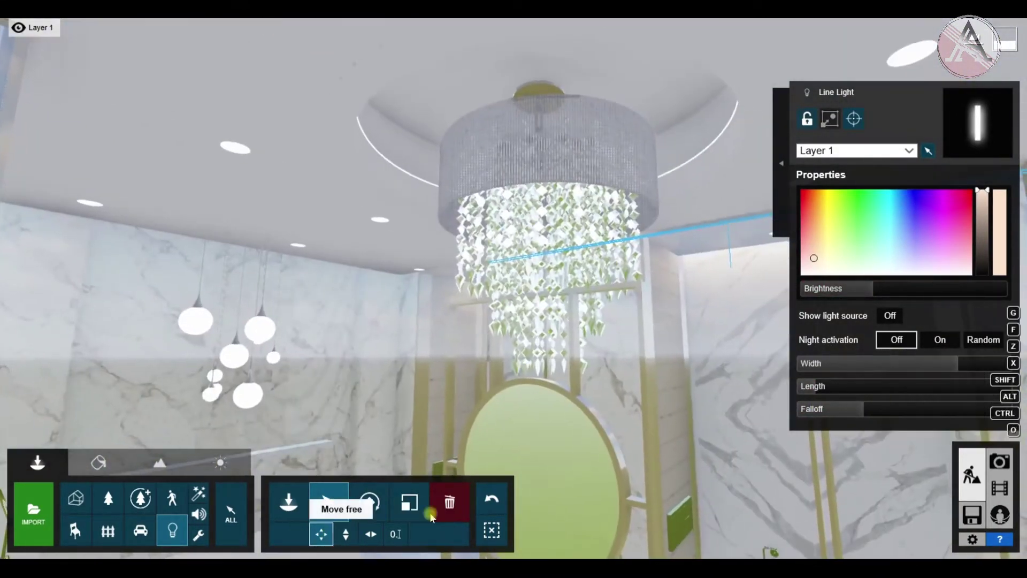
left_click(999, 488)
left_click(976, 481)
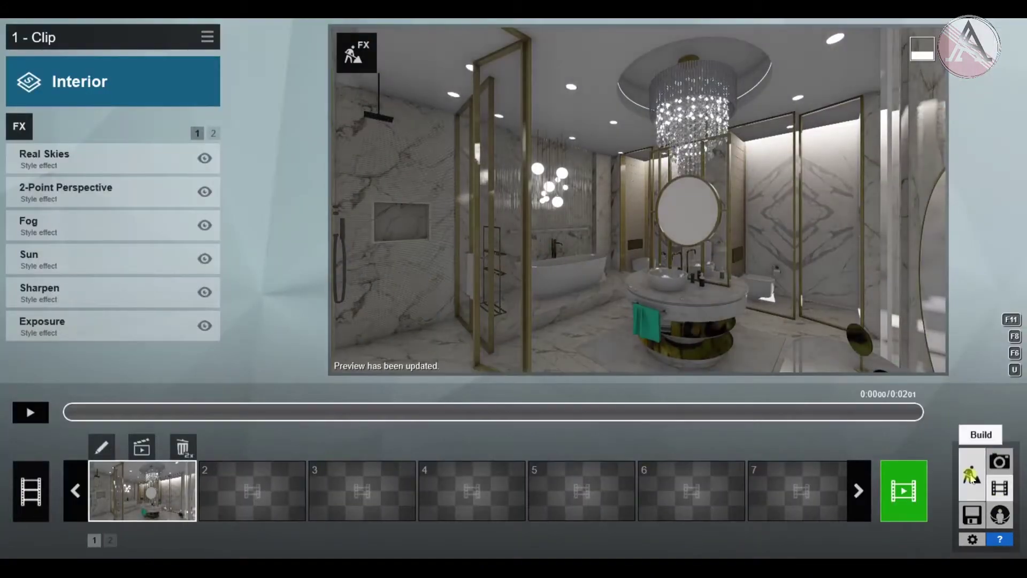
left_click(976, 481)
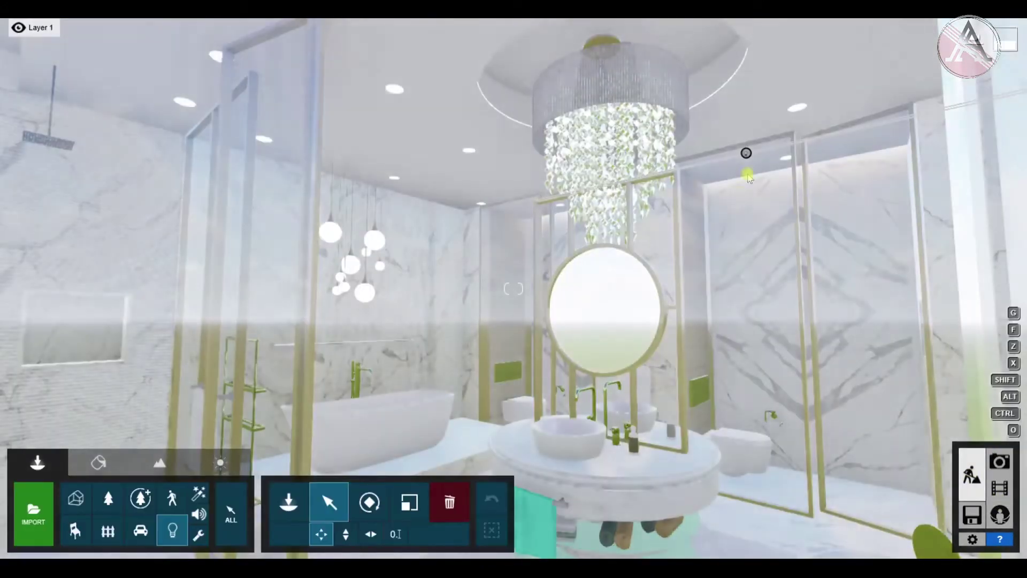
left_click(1000, 488)
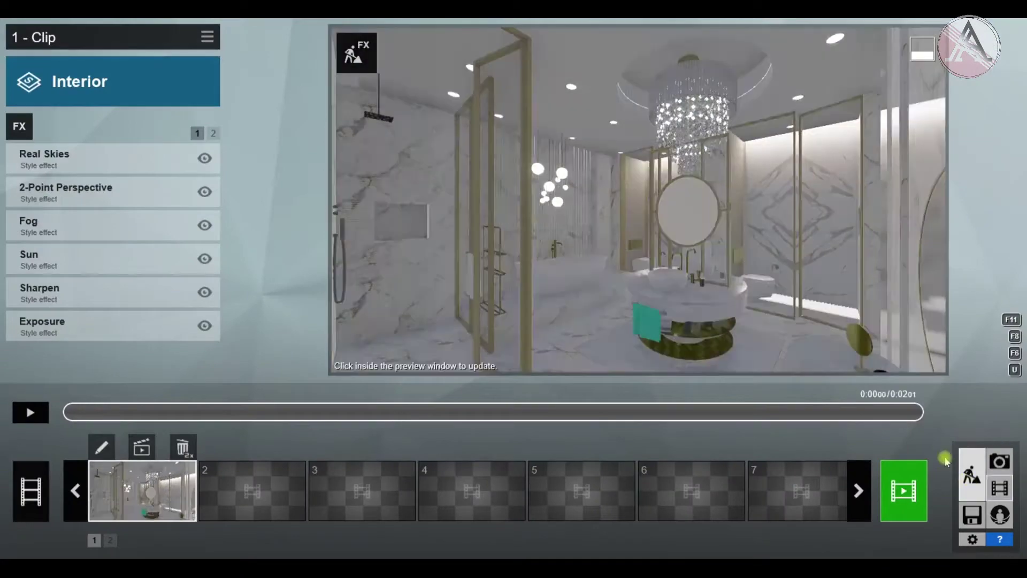
Adjust the width of the line light in the shower area and move it into the ceiling recess along the shower's marble wall.
left_click(973, 475)
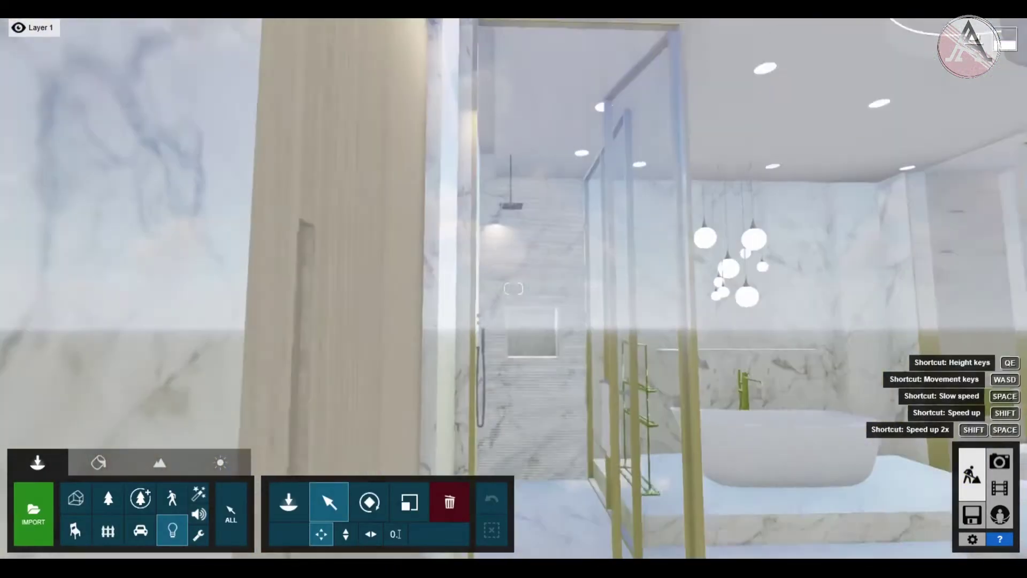
right_click_drag(514, 289, 456, 198)
left_click(493, 169)
left_click_drag(886, 369, 902, 369)
right_click_drag(696, 369, 410, 500)
left_click_drag(482, 363, 561, 180)
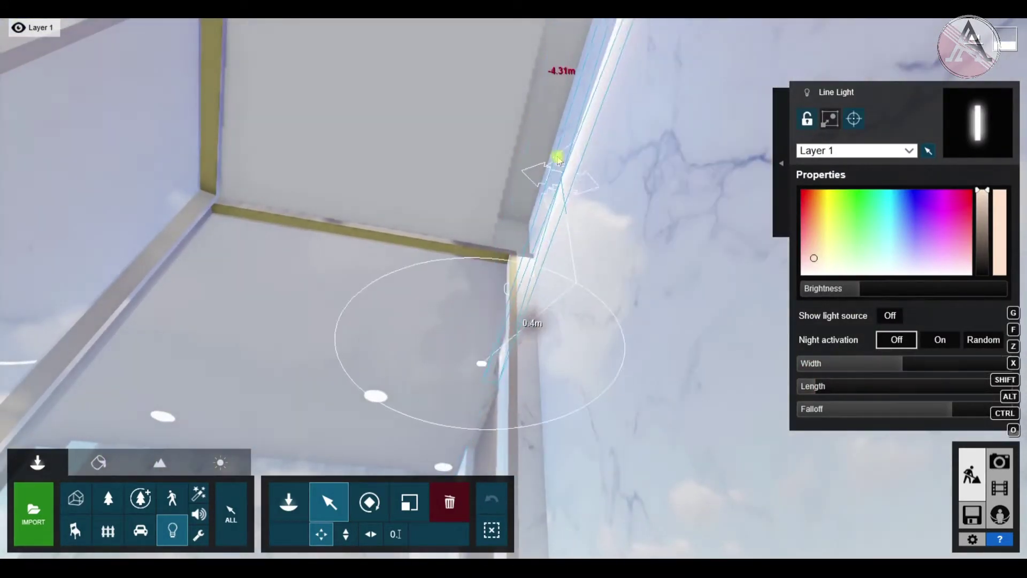
right_click_drag(554, 80, 563, 414)
left_click(429, 340)
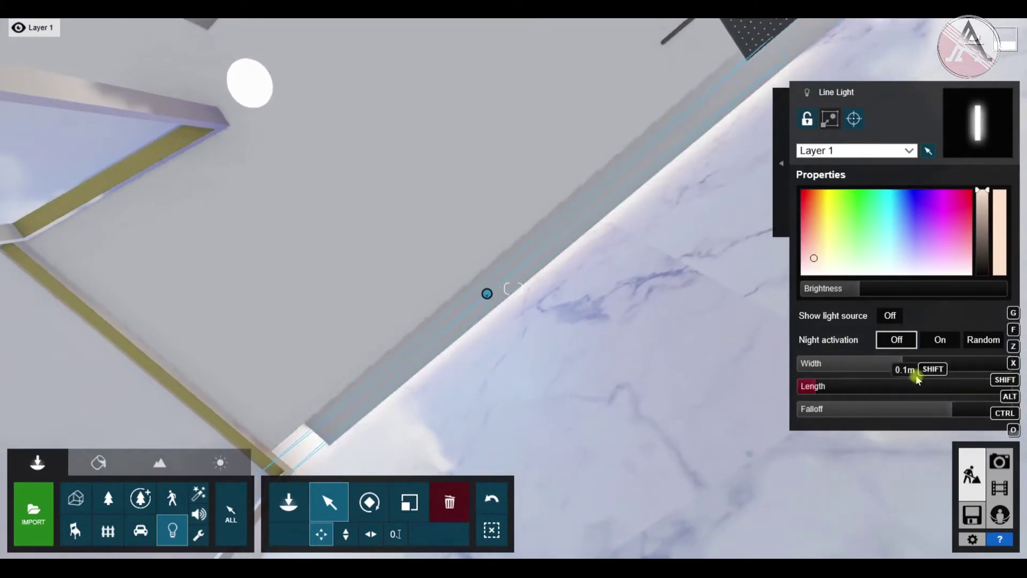
Fine-tune the shower line light's position and width in the recess beside the shower head, and refresh the clip preview.
right_click_drag(690, 300, 429, 206)
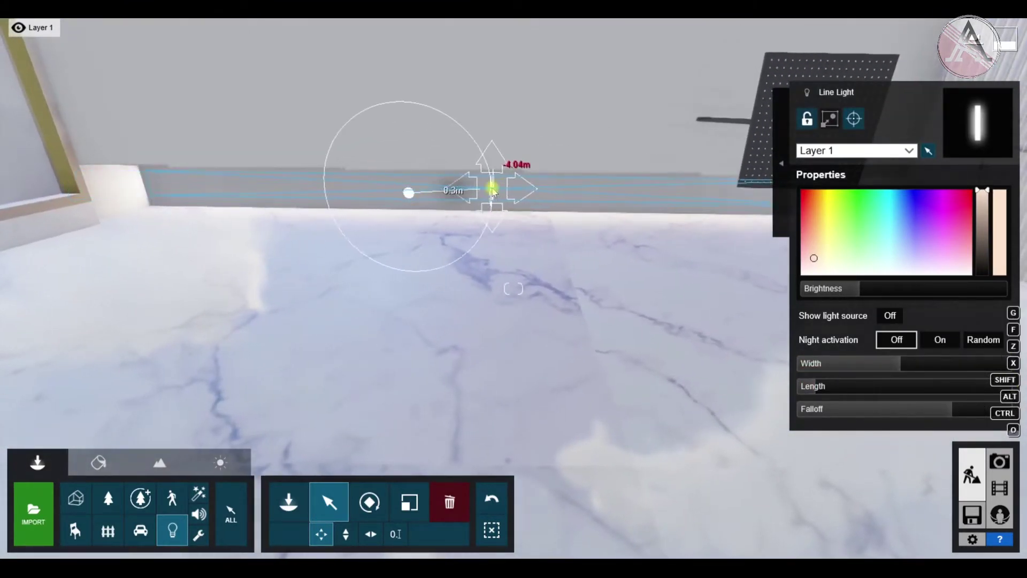
right_click_drag(455, 260, 797, 270)
left_click_drag(901, 362, 902, 363)
right_click_drag(722, 321, 535, 161)
left_click(999, 487)
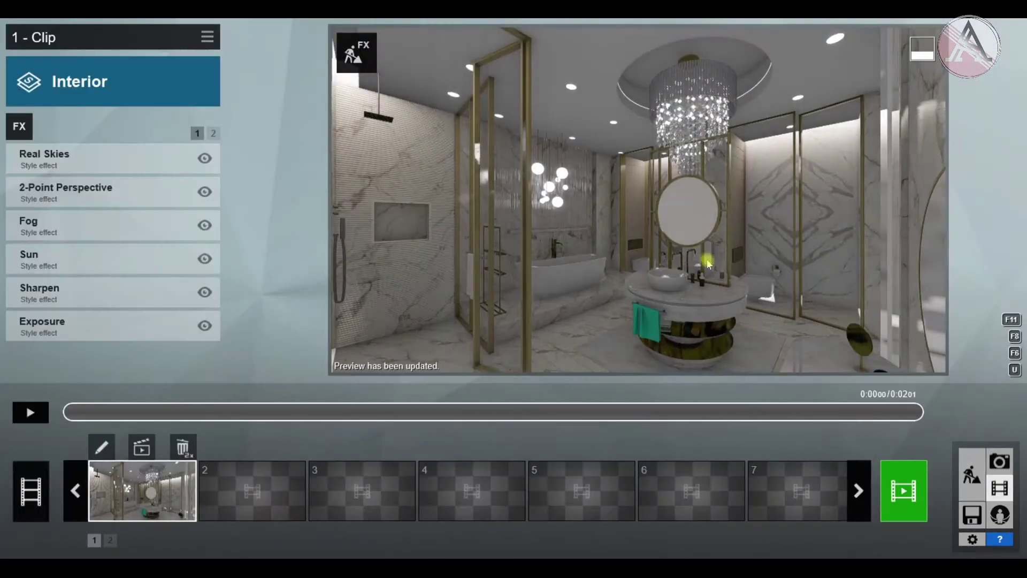
left_click(973, 475)
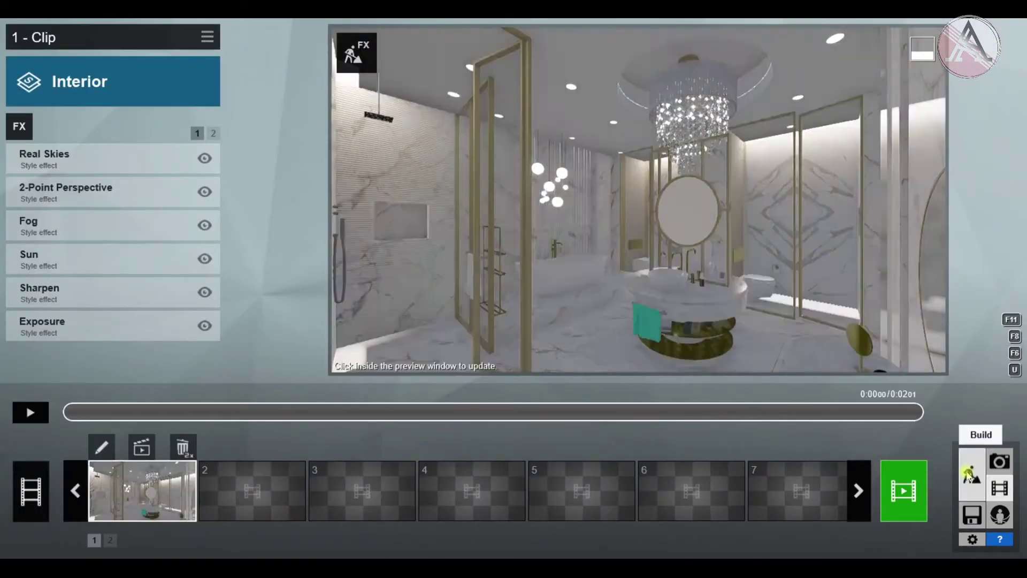
Copy the line light from the chevron wall and rotate the copy's heading to run along the wall with the dressing mirror.
right_click_drag(481, 374, 517, 293)
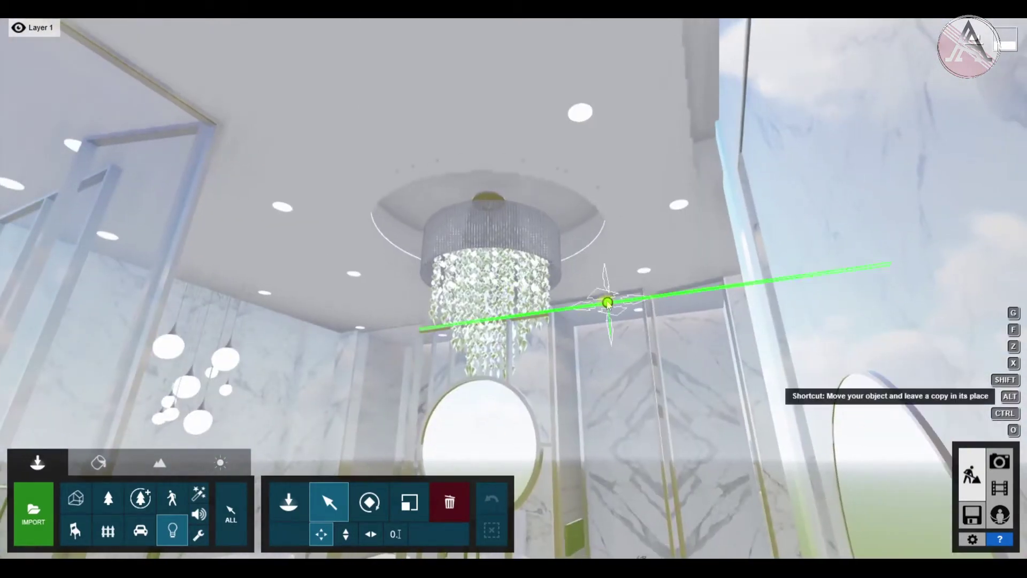
left_click(378, 499)
left_click(703, 49)
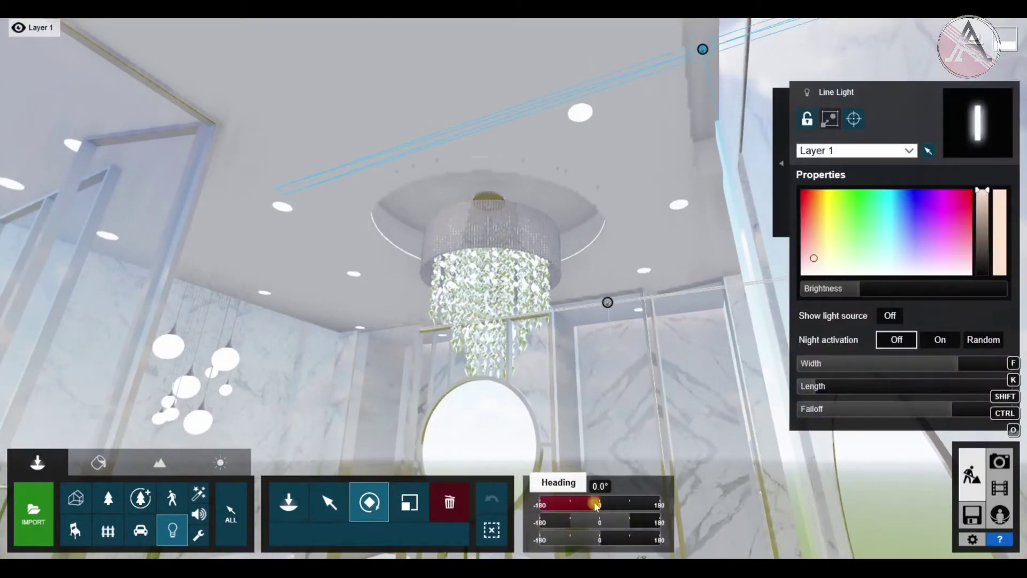
left_click_drag(568, 505, 569, 505)
right_click_drag(570, 407, 723, 401)
key("s")
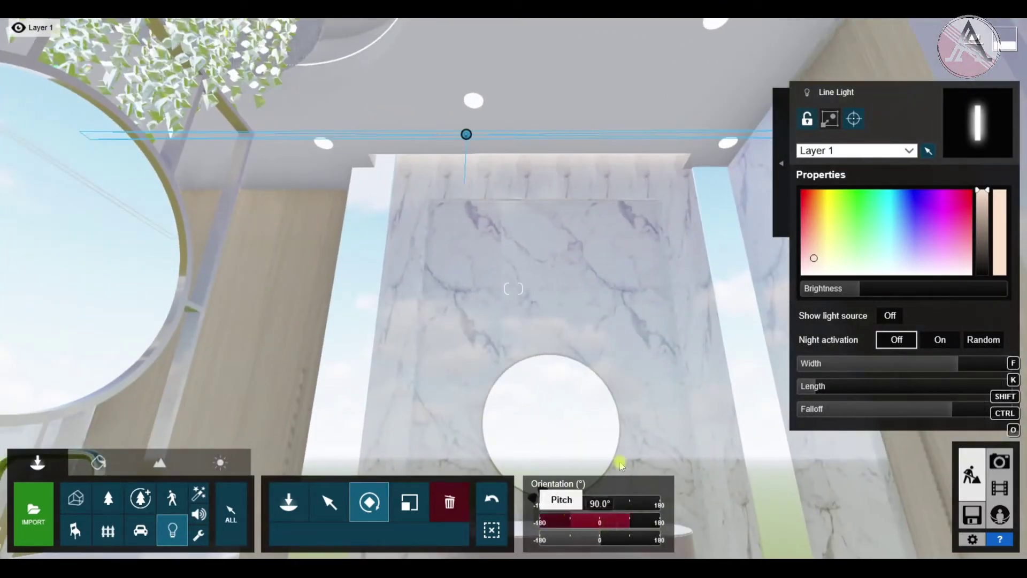
Move the copied line light into the ceiling recess by the dressing mirror wall, reduce its width and update the clip preview.
right_click_drag(535, 429, 486, 433)
key("d")
left_click(329, 502)
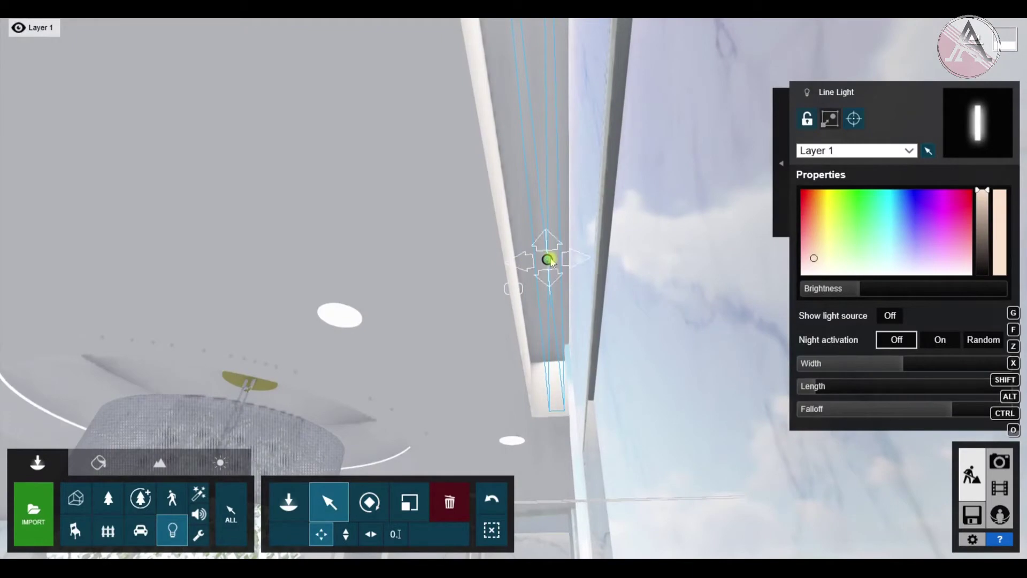
right_click_drag(542, 187, 546, 364)
left_click(999, 488)
left_click(530, 209)
left_click(971, 473)
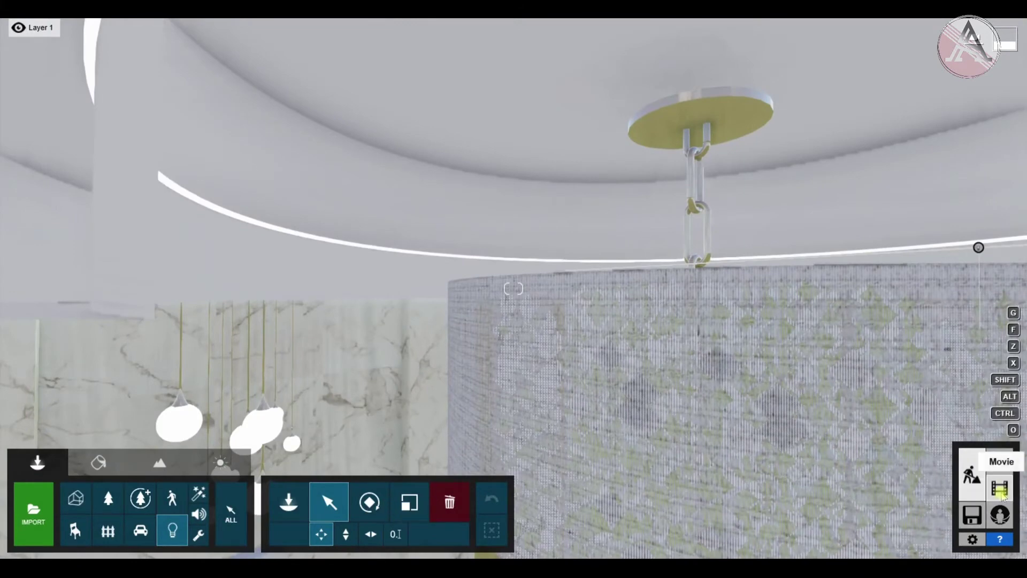
Adjust the Exposure effect of the movie clip's Interior style.
left_click(1001, 489)
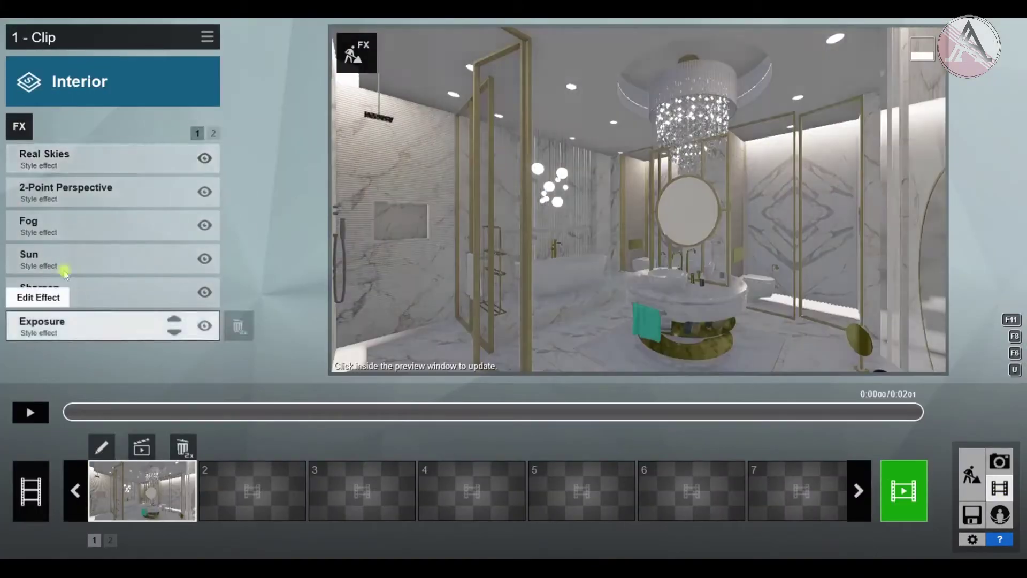
left_click(67, 323)
left_click(140, 185)
left_click(21, 158)
left_click(106, 159)
left_click(20, 158)
In the clip's Color Correction effect, set the temperature to 0.1 and raise the tint, brightness and contrast slightly.
scroll(171, 160, "down", 5)
left_click(92, 156)
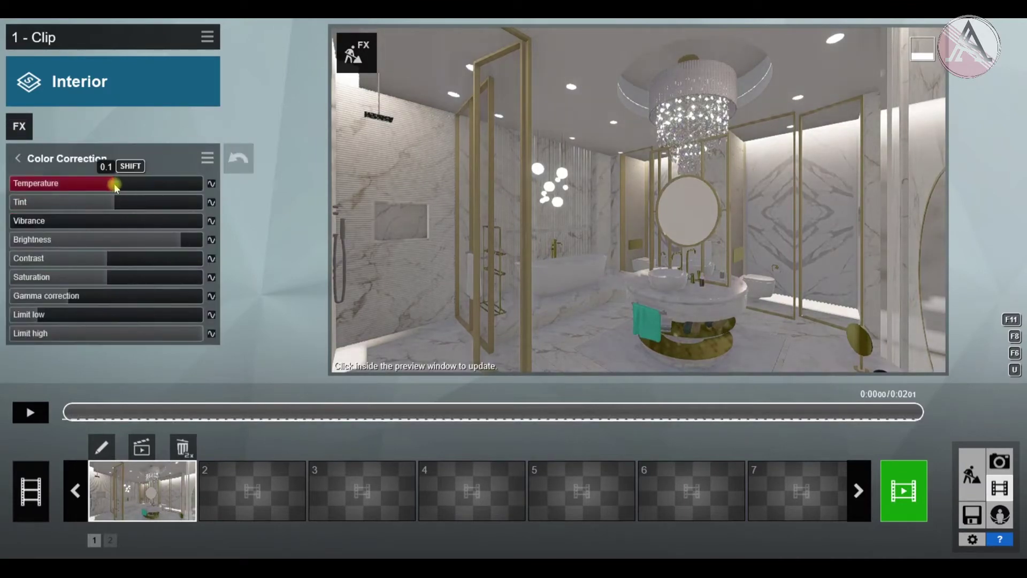
left_click(188, 241)
left_click(491, 316)
left_click(131, 259)
left_click(491, 317)
left_click(135, 259)
left_click(677, 240)
Lower the Color Correction effect's Limit high to 0.9 and refresh the preview.
left_click(178, 332)
left_click(179, 334)
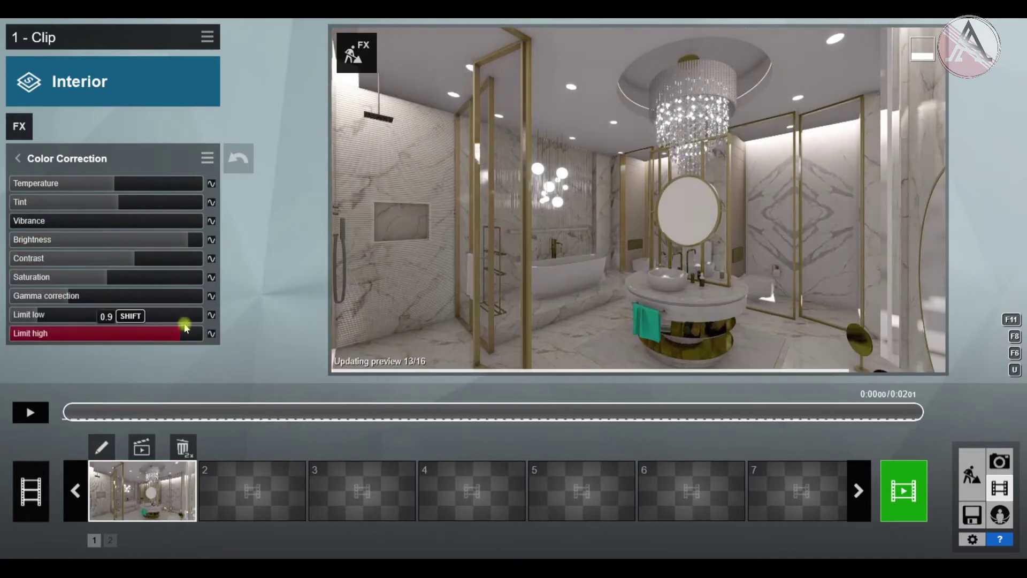
left_click(537, 316)
left_click(18, 159)
Edit the Reflection effect's planes and add planes on the marble floor, the round vanity top and the dressing counter.
left_click(53, 185)
left_click(41, 195)
right_click_drag(611, 272, 623, 375)
left_click(24, 530)
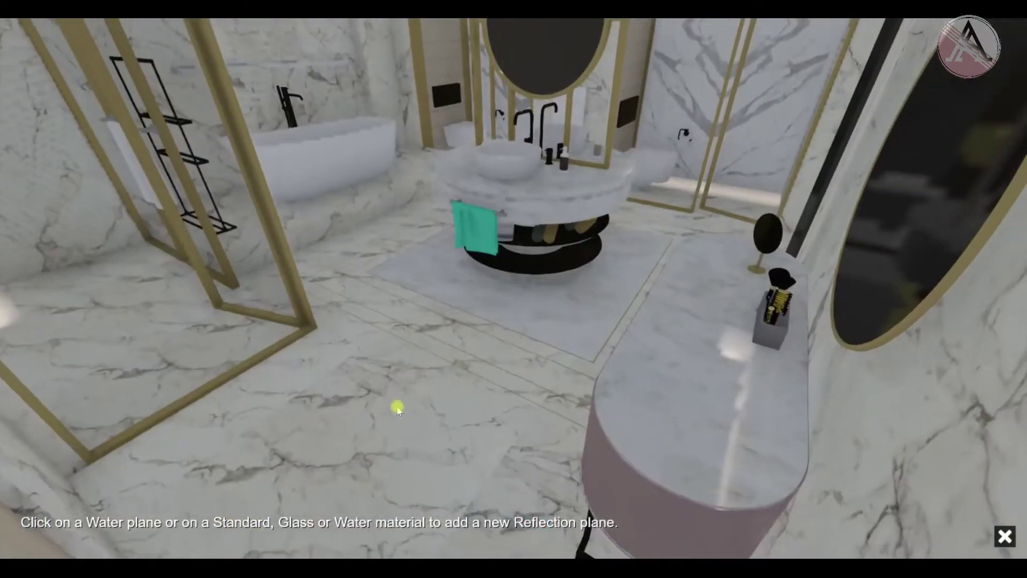
left_click(396, 407)
left_click(62, 531)
left_click(539, 189)
left_click(103, 530)
left_click(784, 413)
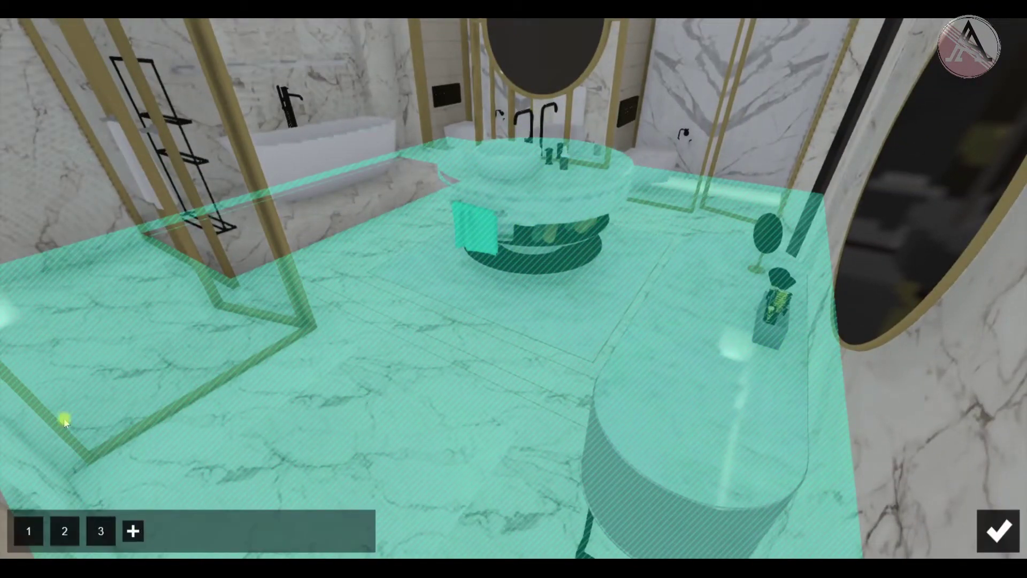
Add three more reflection planes, covering the area beside the vanity mirror and the shower enclosure's surfaces.
left_click(138, 529)
left_click(643, 115)
left_click(176, 531)
left_click(145, 150)
left_click(205, 531)
right_click_drag(333, 406, 465, 283)
left_click(496, 195)
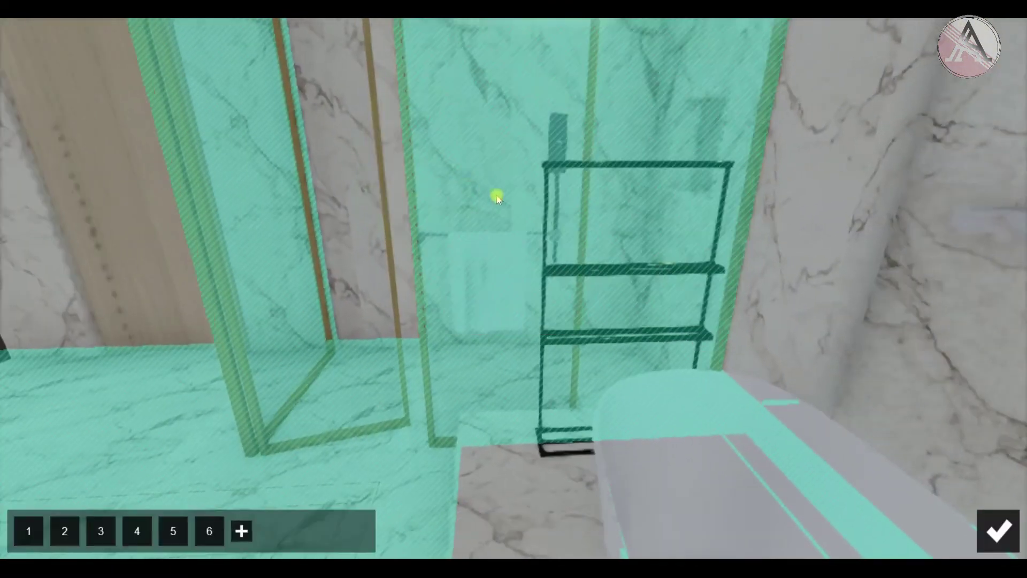
Add reflection planes seven to ten on the shower door, the marble wall behind the bathtub and the neighbouring surfaces.
left_click(242, 530)
left_click(283, 269)
left_click(278, 532)
right_click_drag(375, 342, 527, 333)
left_click(529, 328)
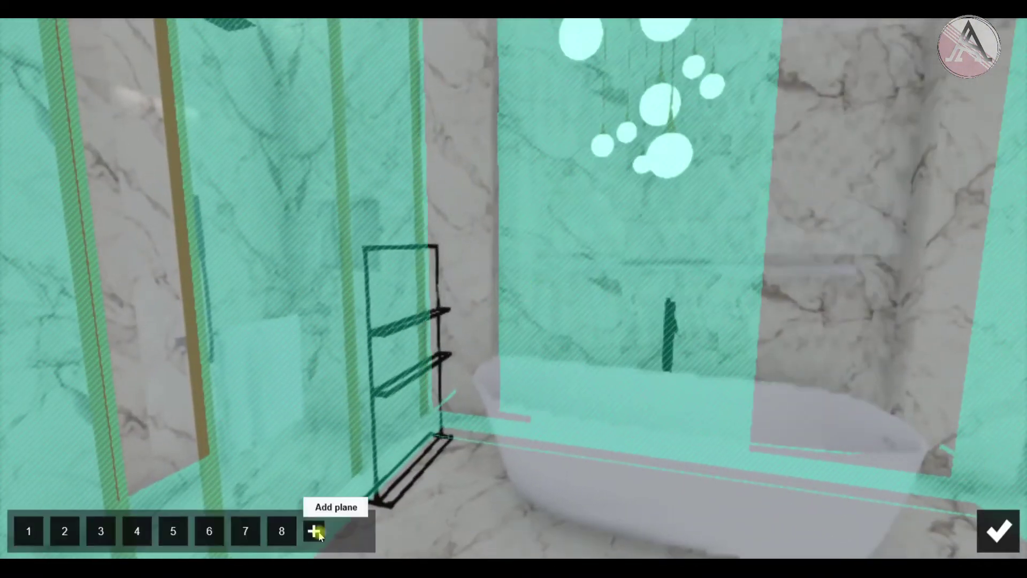
left_click(318, 532)
left_click(474, 280)
left_click(350, 530)
right_click_drag(449, 372, 604, 324)
left_click(525, 298)
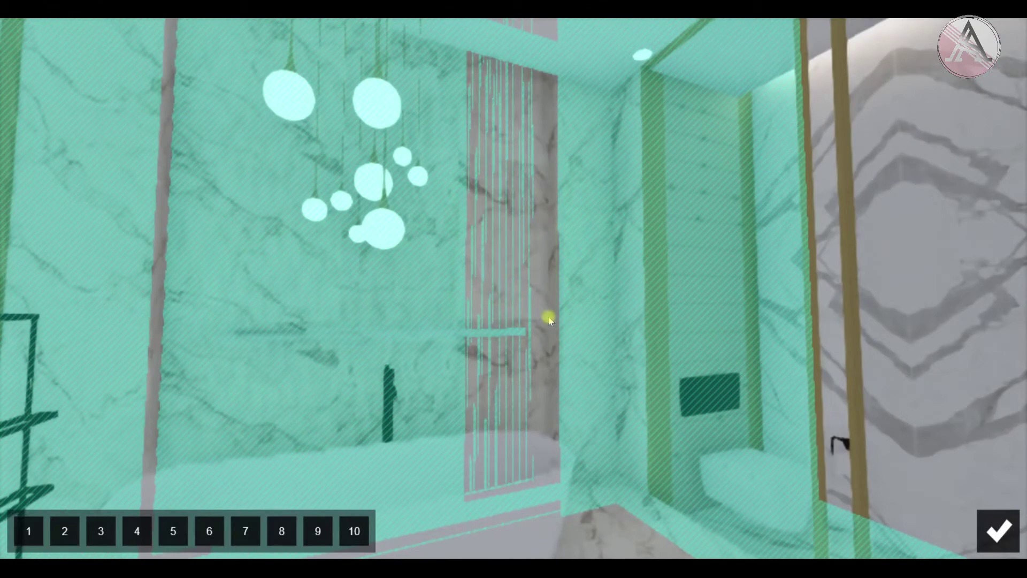
Replace the tenth reflection plane with one on the round vanity mirror and save the reflection planes.
right_click_drag(525, 298, 344, 519)
right_click_drag(514, 343, 354, 332)
key("s")
right_click_drag(734, 298, 921, 303)
key("s")
right_click_drag(514, 300, 557, 300)
key("a")
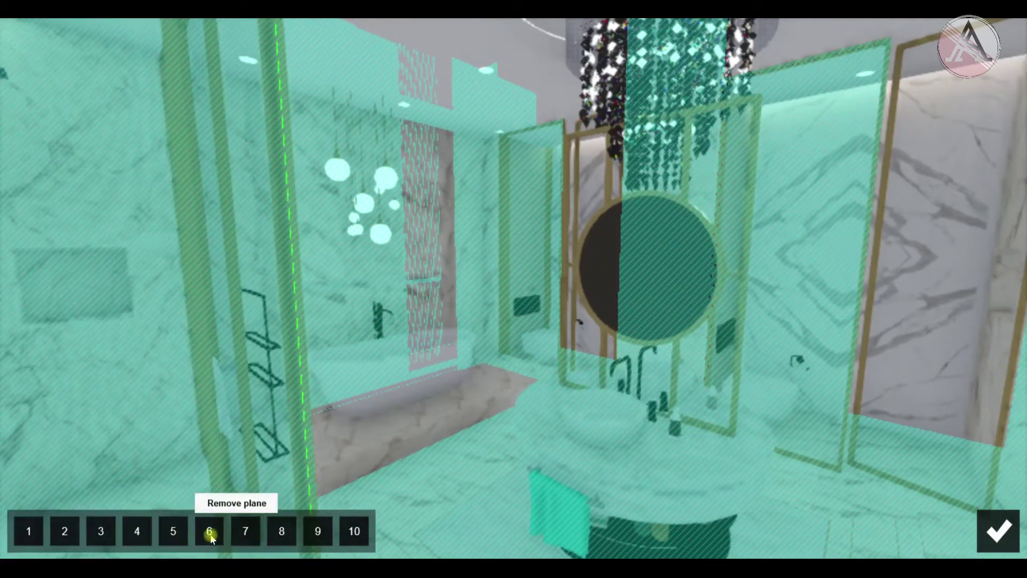
left_click(350, 531)
left_click(615, 244)
left_click(997, 531)
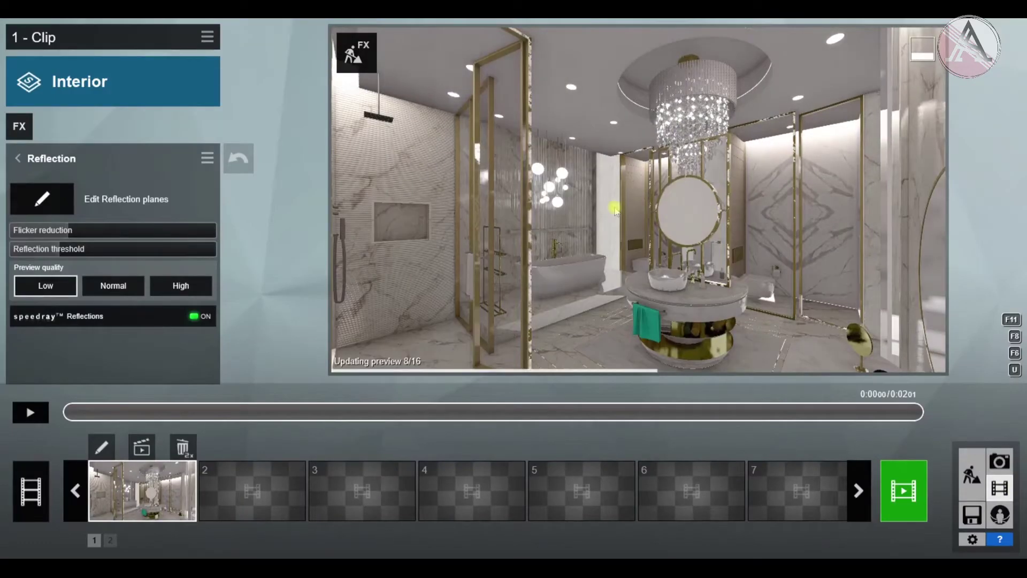
Add the Analog Color Lab effect from the Artistic 2 category to the clip and adjust its amount and style.
left_click(38, 163)
left_click(154, 126)
left_click(246, 309)
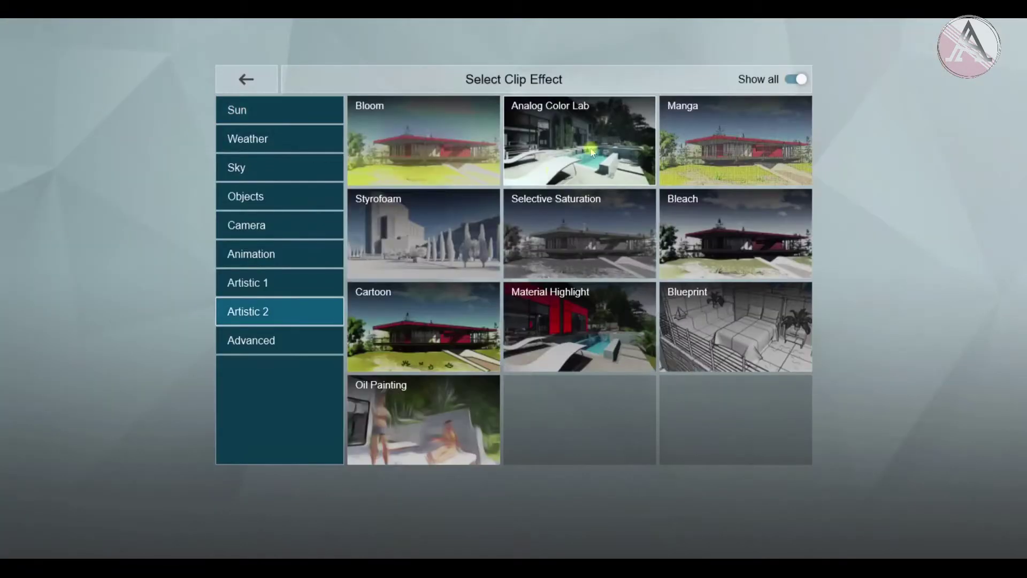
left_click(527, 171)
left_click_drag(100, 206, 205, 206)
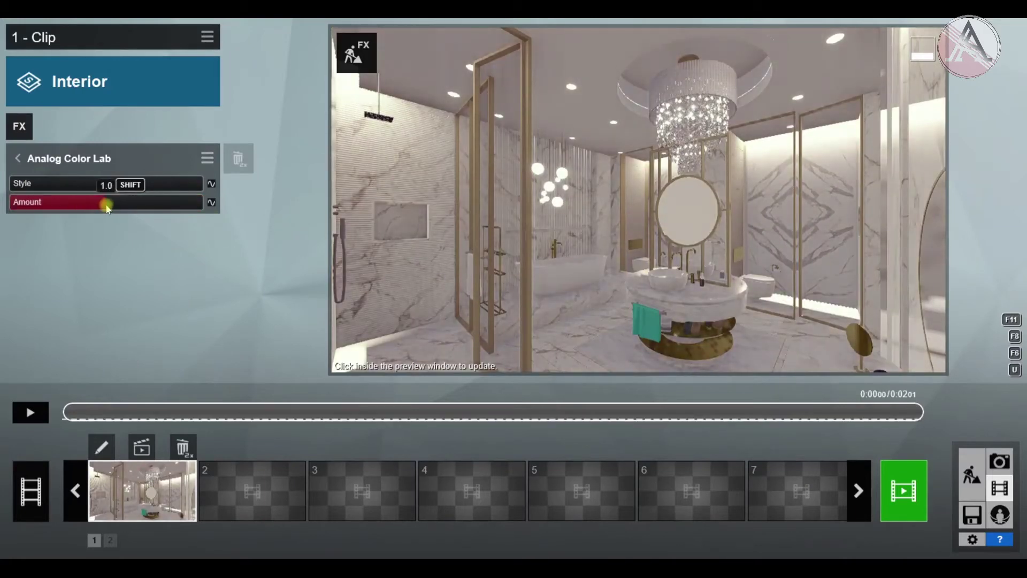
left_click_drag(68, 182, 199, 187)
left_click(48, 159)
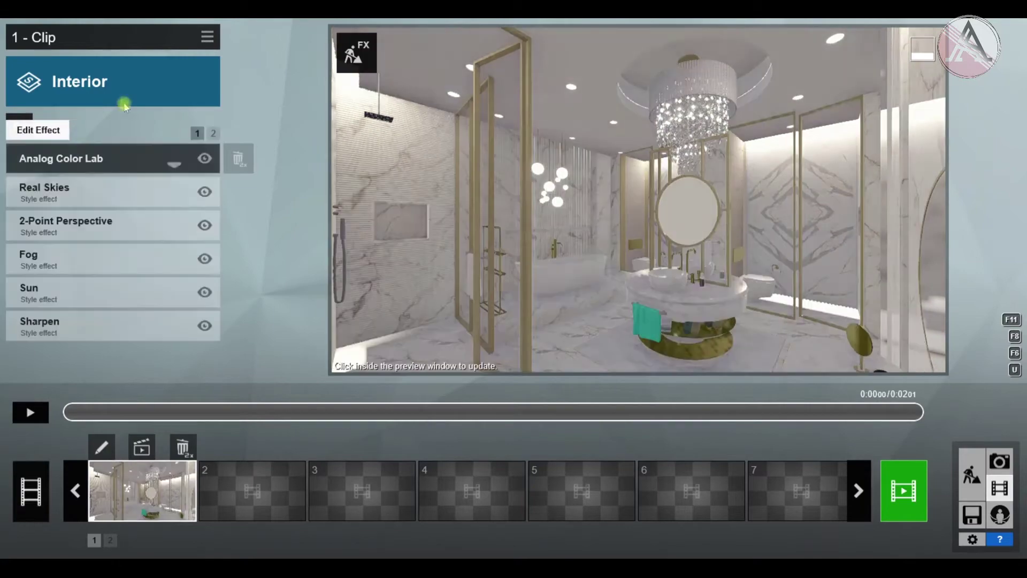
Select the turquoise towel on the round vanity for material editing and open the fur materials for it.
left_click(970, 475)
key("w")
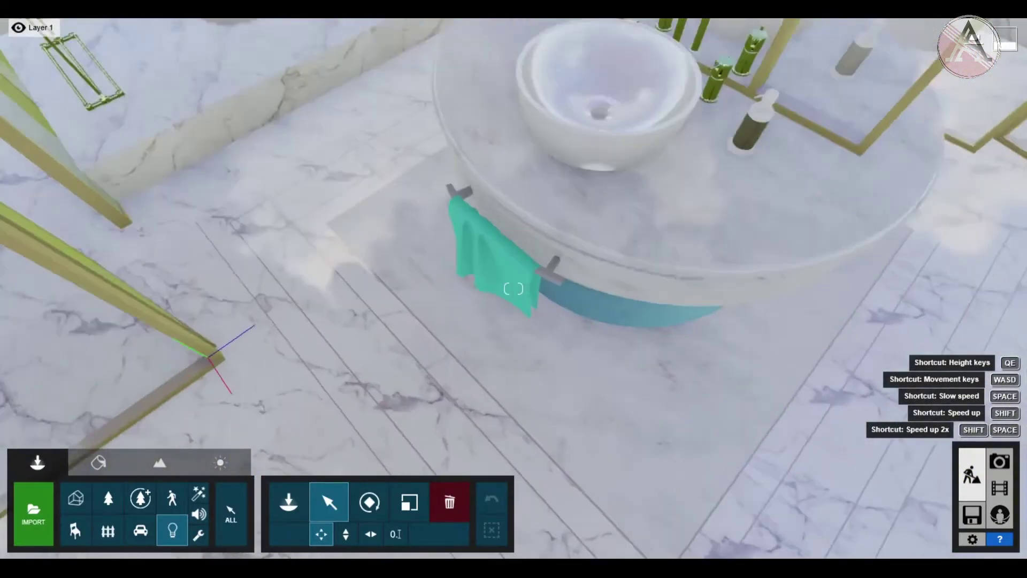
right_click_drag(592, 396, 592, 332)
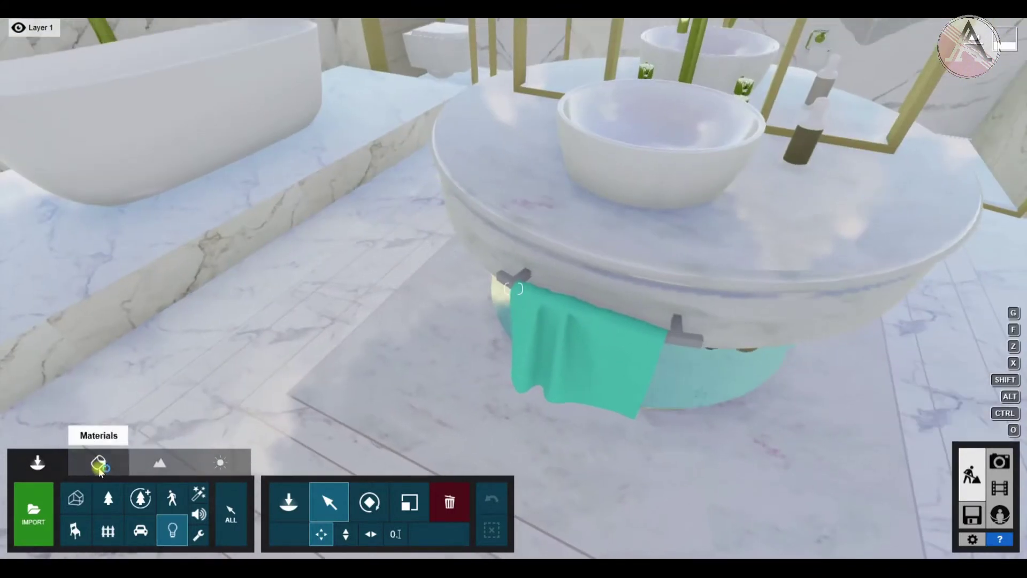
left_click(98, 463)
left_click(605, 375)
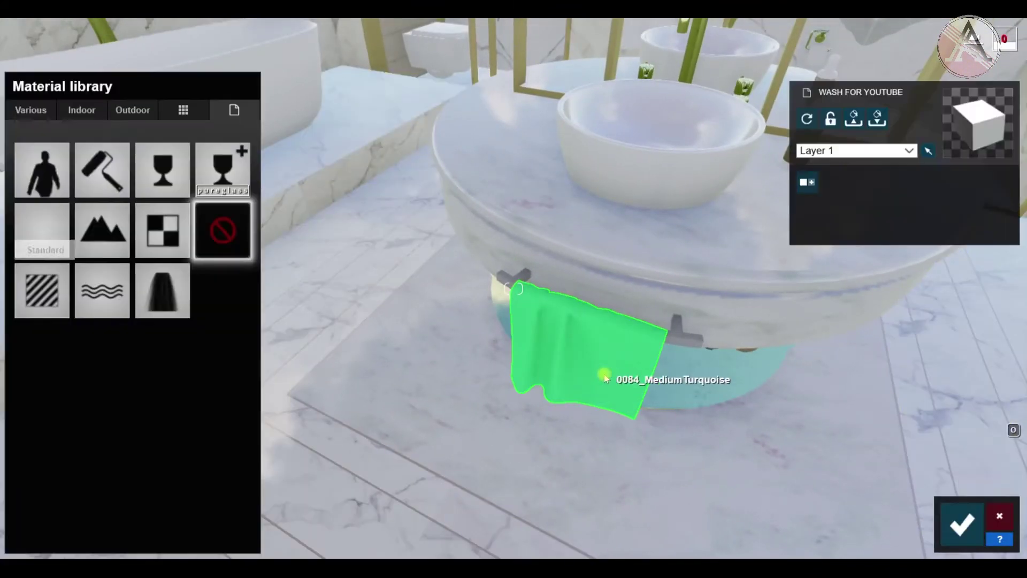
left_click(46, 114)
left_click(145, 191)
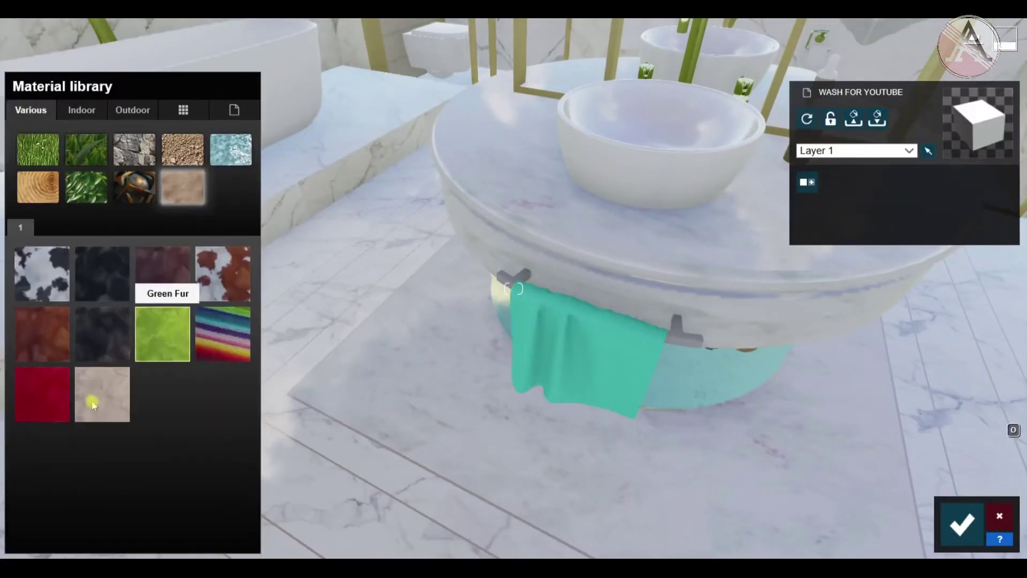
Try Green Fur and other fur materials on the towel, and assign Warm White Fur to it.
left_click(162, 335)
right_click_drag(474, 367, 475, 321)
key("w")
left_click(218, 347)
left_click(217, 285)
left_click(88, 335)
left_click(29, 415)
left_click(101, 413)
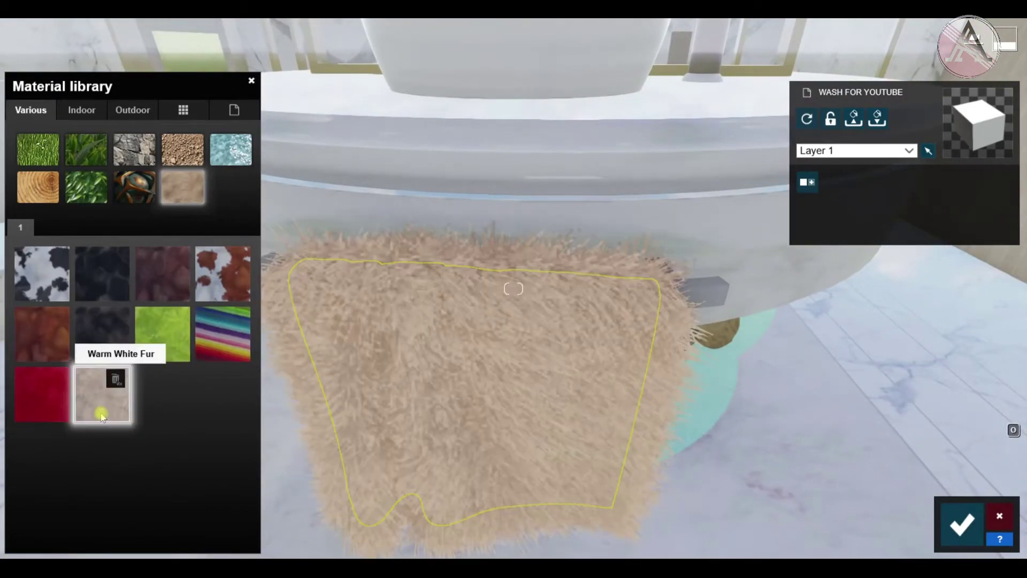
Colour the hanging towel's Warm White Fur white, remove its gravity and bending force, and reduce the fur length.
left_click(101, 413)
left_click_drag(41, 459, 7, 486)
left_click(59, 369)
left_click(28, 367)
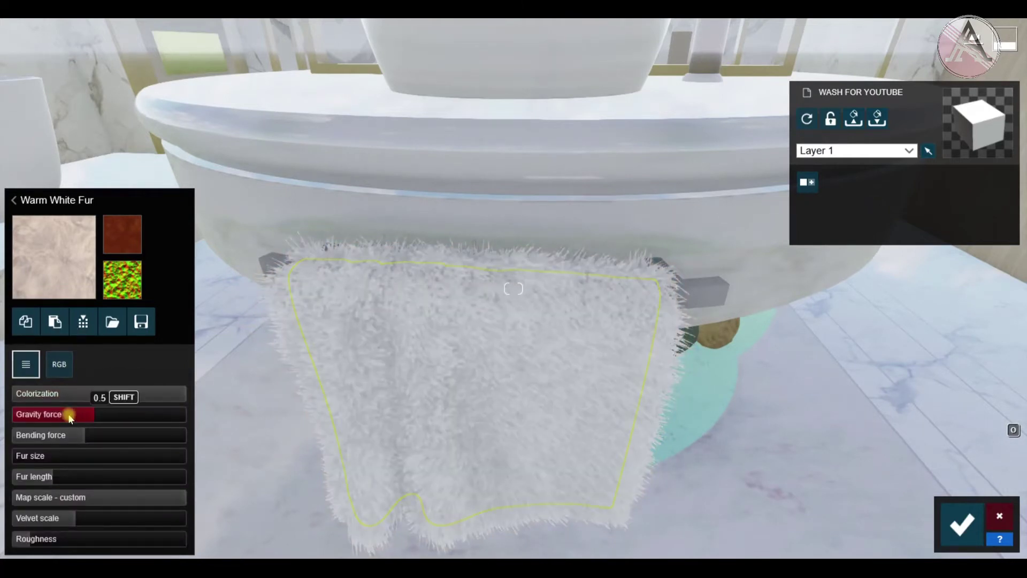
left_click(12, 434)
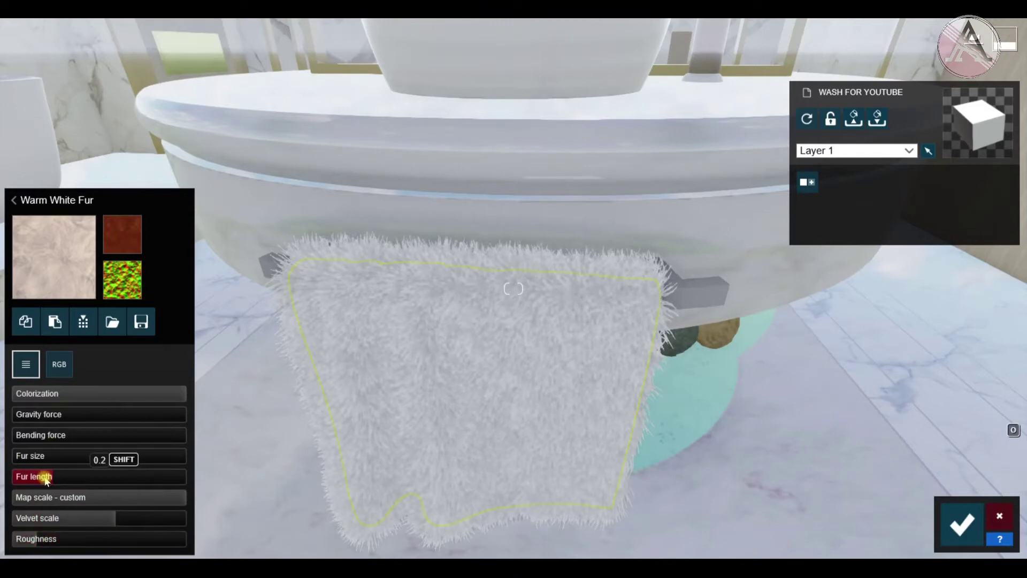
left_click(18, 478)
Assign the Standard material to the brown rolled towels under the vanity, coloured fully white with minimal gloss and reflectivity and Plastic weathering.
key("s")
mouse_move(474, 323)
right_mouse_down()
mouse_move(514, 329)
mouse_move(474, 323)
right_mouse_up()
key("d")
left_click(491, 328)
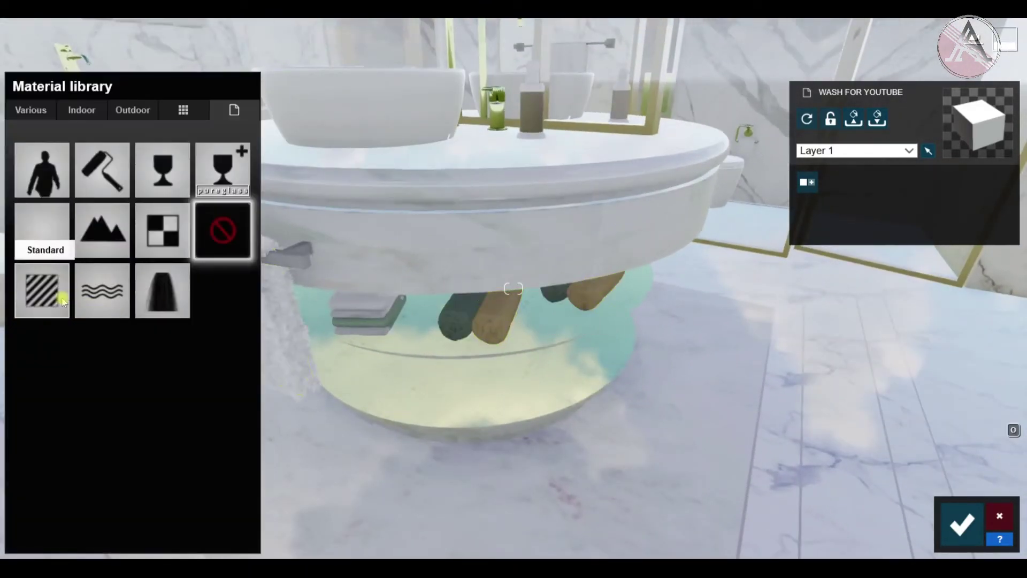
left_click(45, 303)
left_click_drag(30, 312, 960, 519)
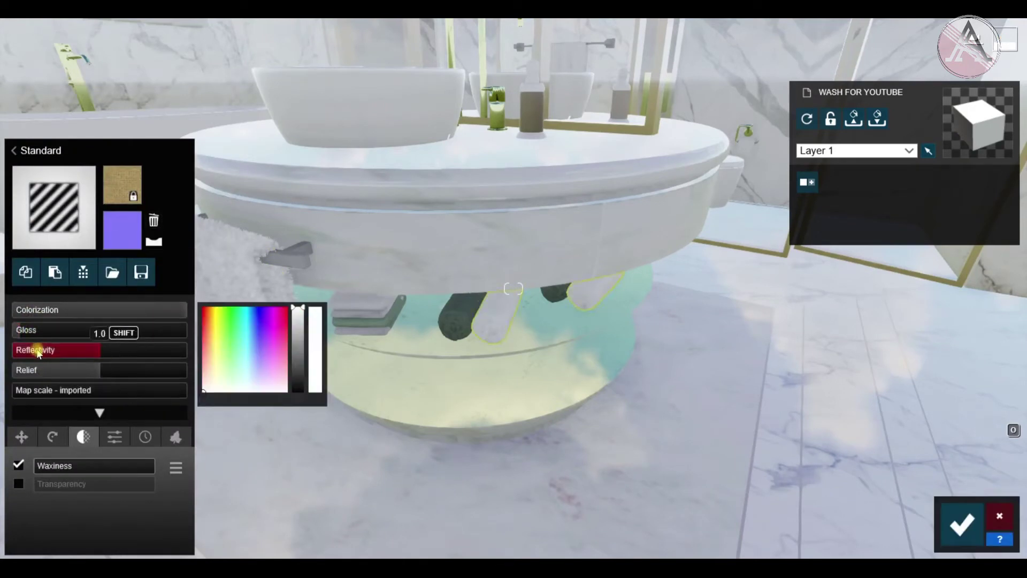
left_click(141, 438)
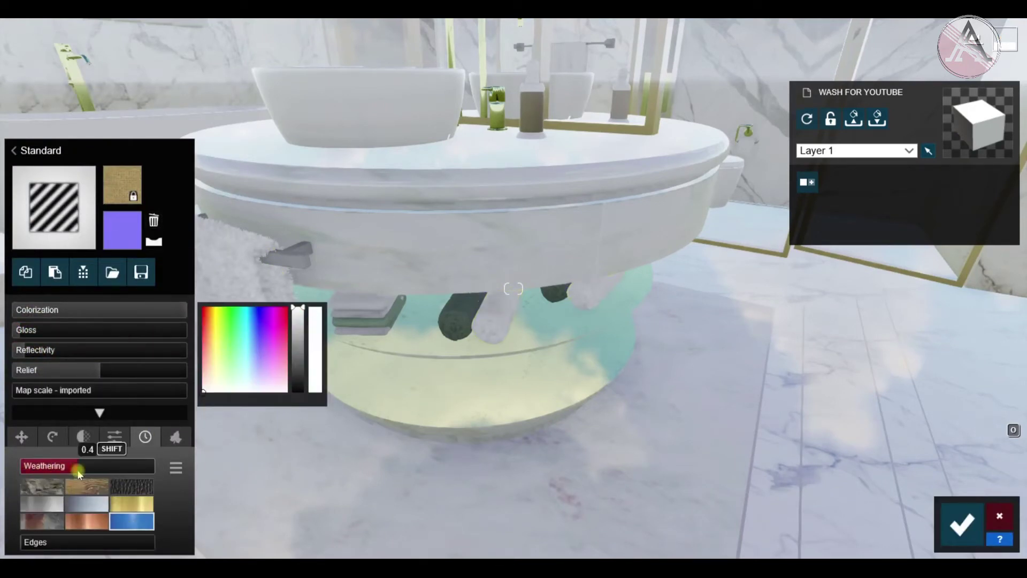
Give the green rolled towels a Standard material coloured fully white, with low gloss and reflectivity and Plastic weathering.
left_click(461, 319)
left_click(54, 304)
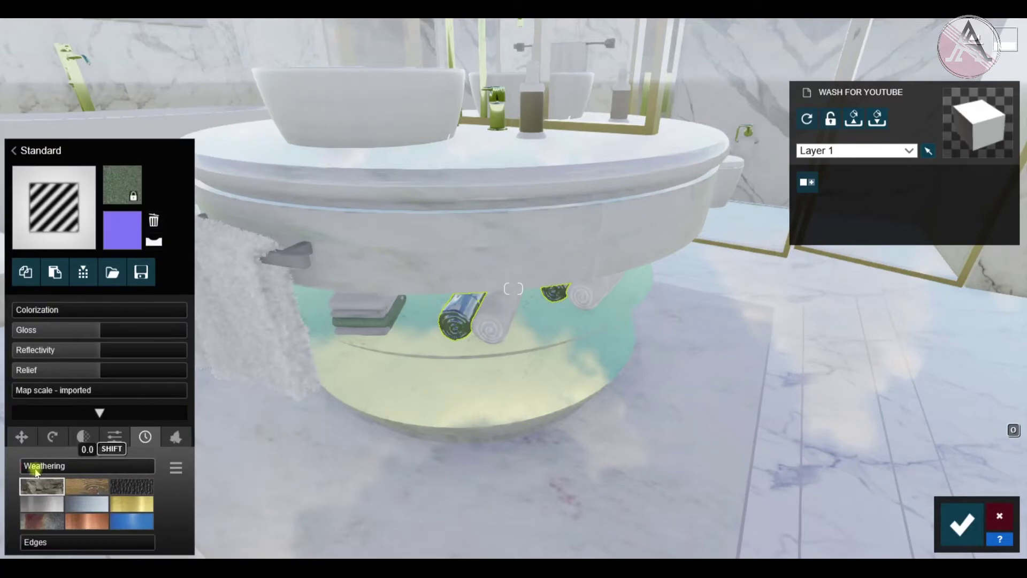
left_click_drag(45, 309, 159, 412)
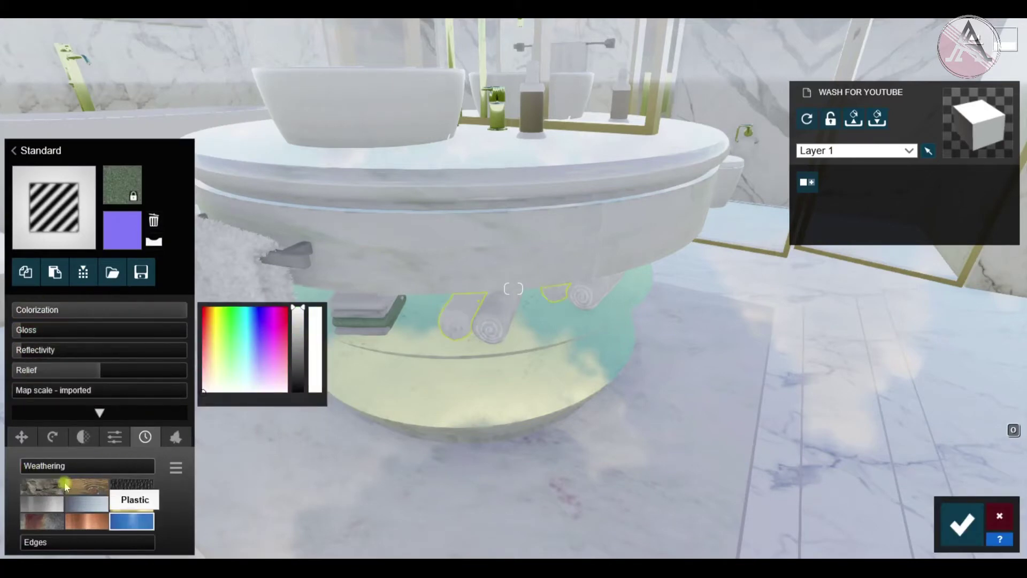
Darken the bathtub faucet's brass material to black and raise its colorization slightly.
right_click_drag(406, 374, 278, 396)
key("w")
key("s")
key("w")
left_click(536, 312)
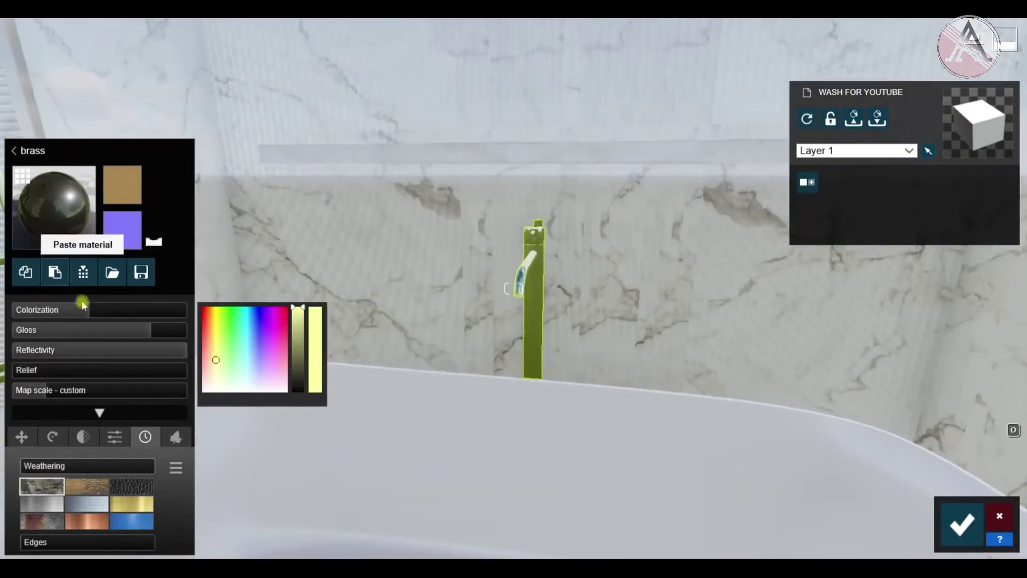
left_click_drag(298, 309, 297, 378)
key("a")
right_click_drag(298, 378, 407, 375)
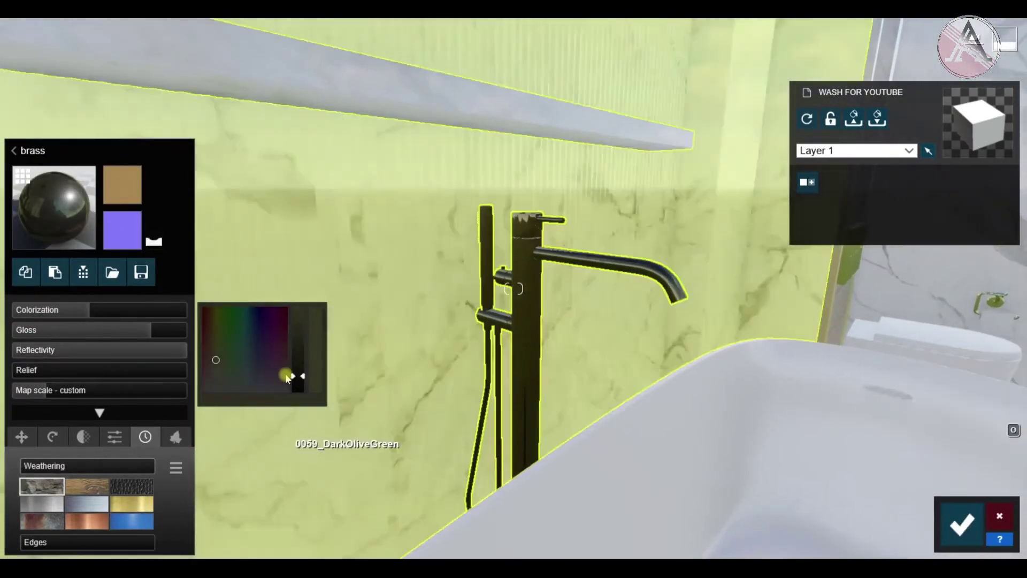
left_click_drag(297, 377, 298, 392)
left_click_drag(91, 310, 103, 309)
Tint the toilet's Standard material pale beige and raise its gloss and reflectivity.
right_click_drag(374, 332, 461, 413)
key("s")
key("w")
left_click(466, 409)
left_click(81, 332)
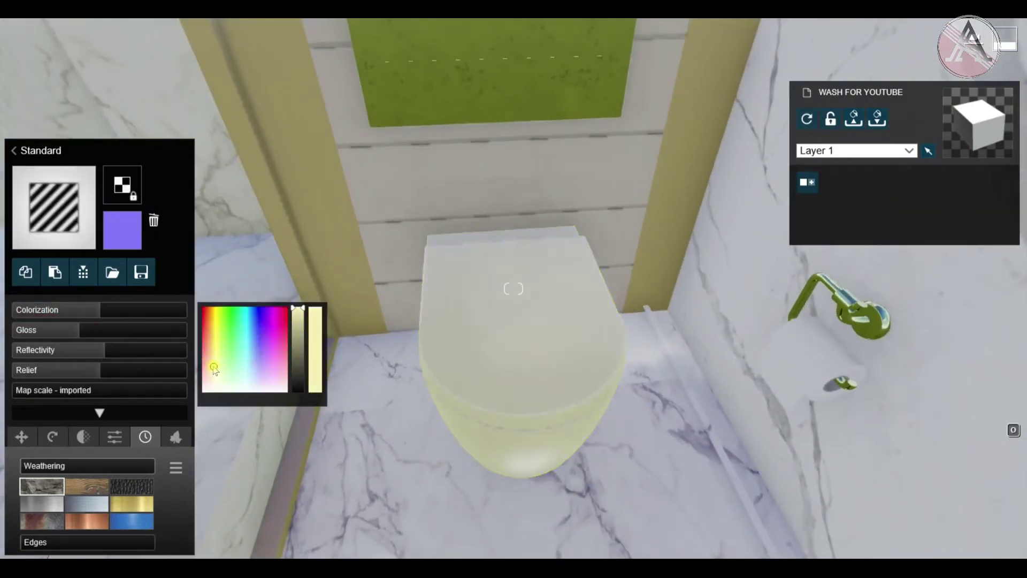
left_click_drag(303, 313, 303, 322)
Tint the brass material on the vanity faucets neutral grey and give it moderate gloss and reflectivity.
right_click_drag(514, 289, 518, 252)
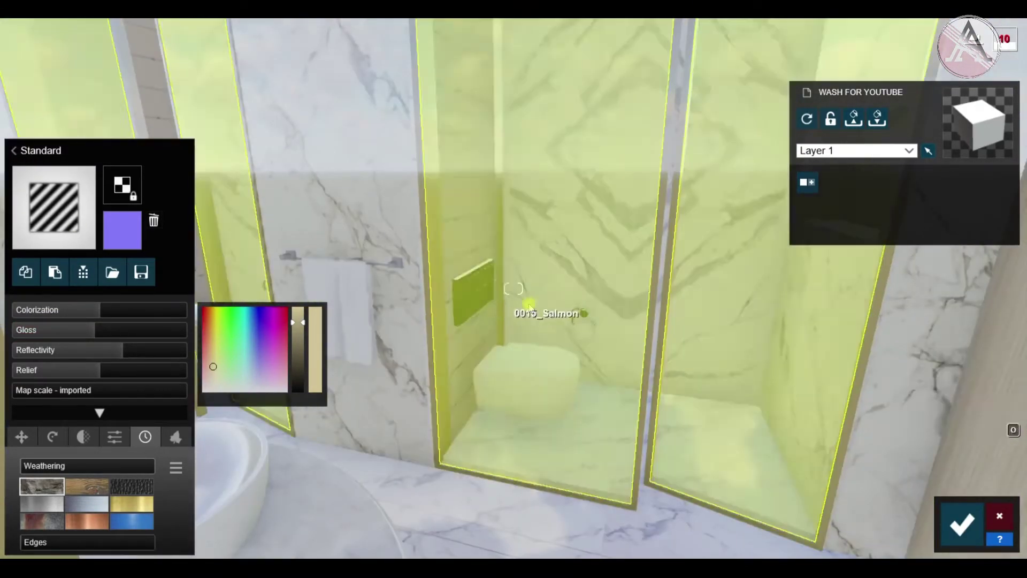
right_click_drag(528, 305, 514, 331)
key("w")
left_click(729, 374)
right_click_drag(472, 288, 486, 176)
left_click(486, 168)
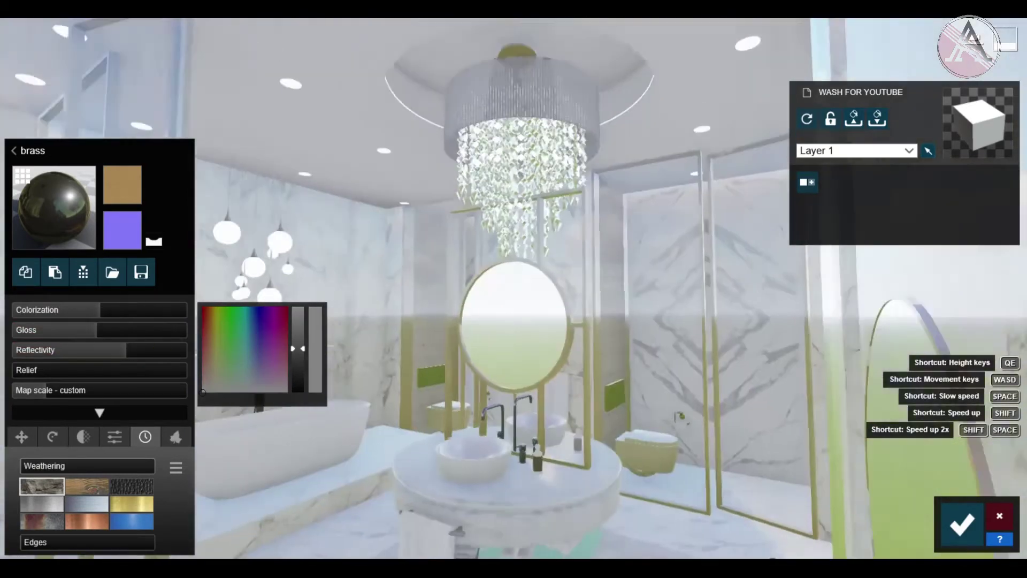
Paste the grey-tinted brass material onto the bathtub faucet and the shower fixture, and save the material changes.
key("w")
key("w")
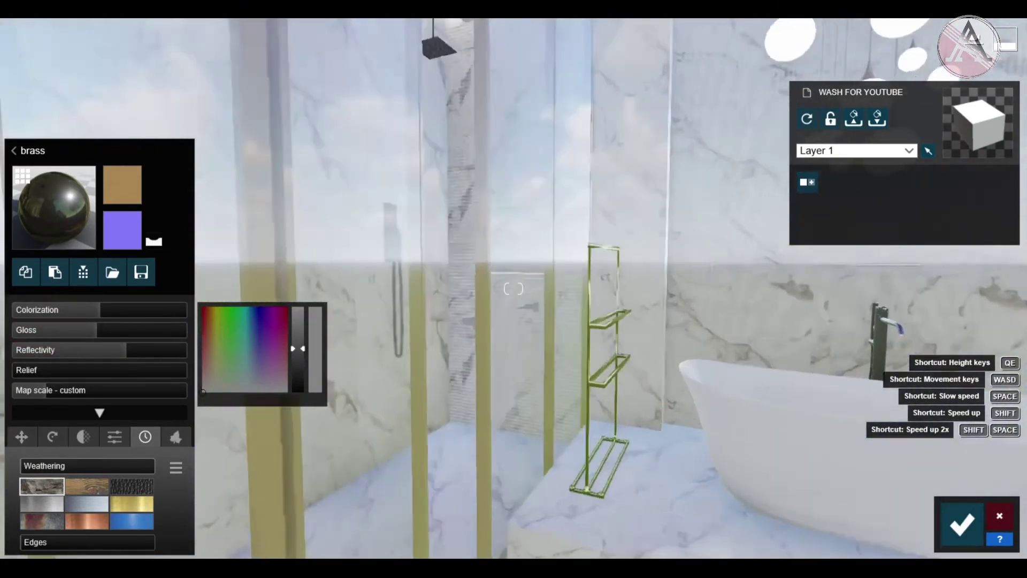
left_click(589, 321)
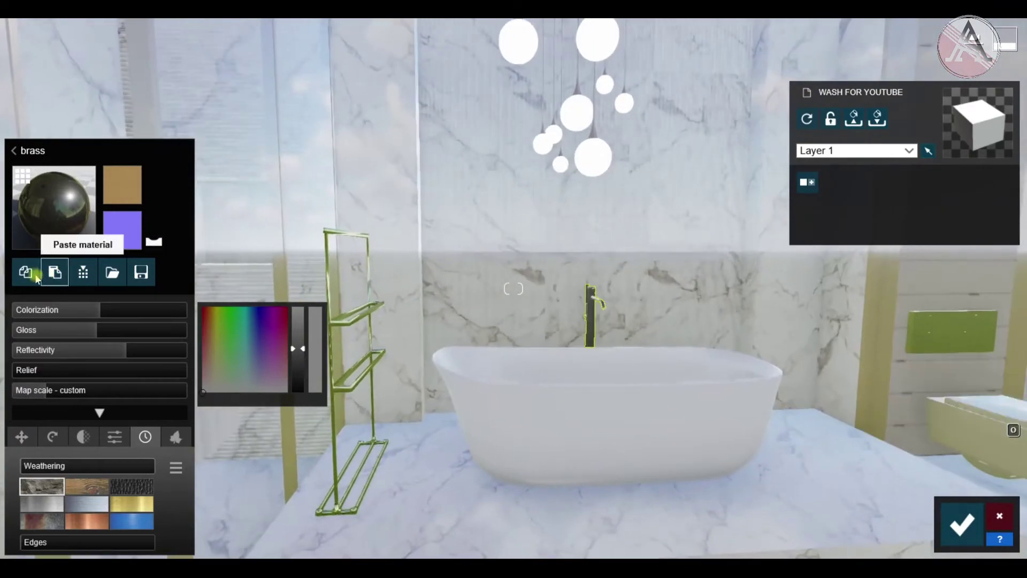
key("w")
left_click(490, 252)
left_click(13, 150)
left_click(43, 299)
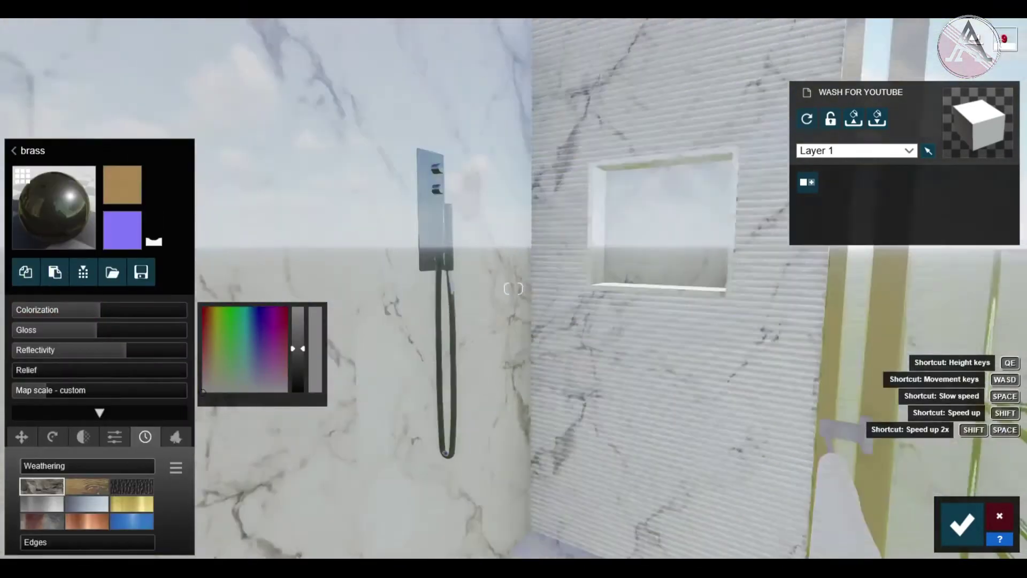
key("w")
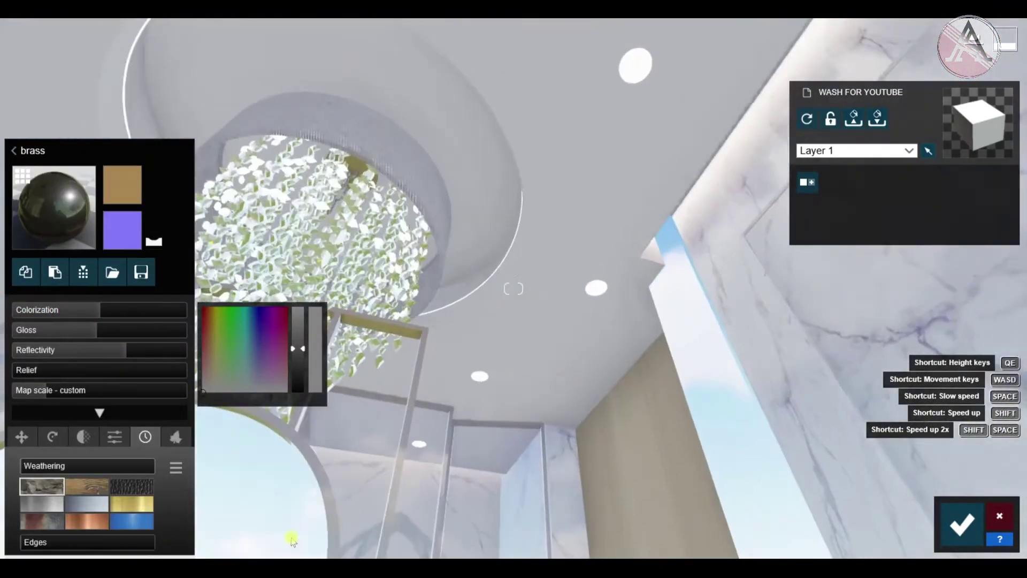
right_click_drag(292, 539, 297, 556)
key("s")
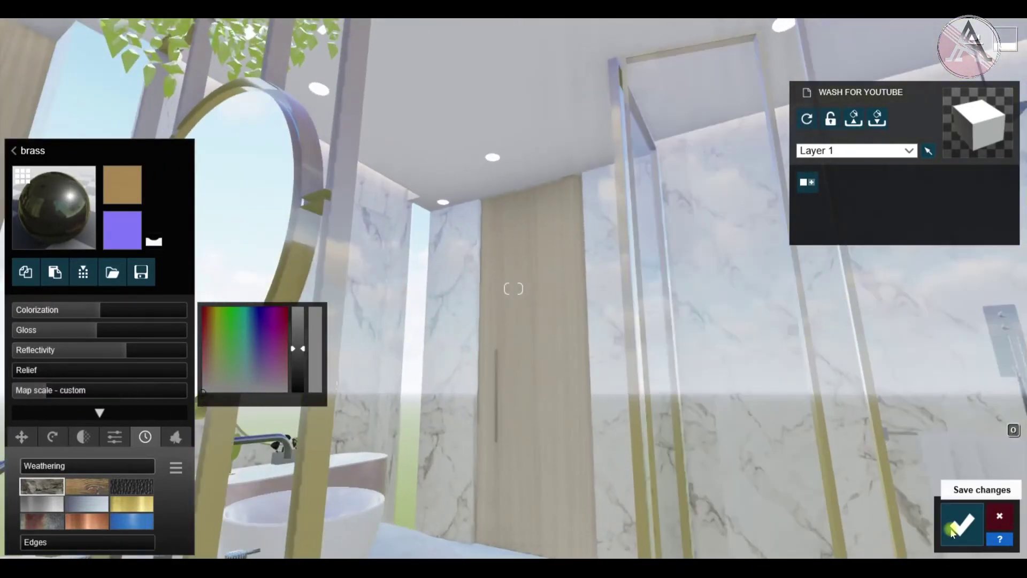
left_click(962, 522)
Select the line light beside the shower and set its width to 0.6 m.
left_click(33, 464)
left_click(322, 506)
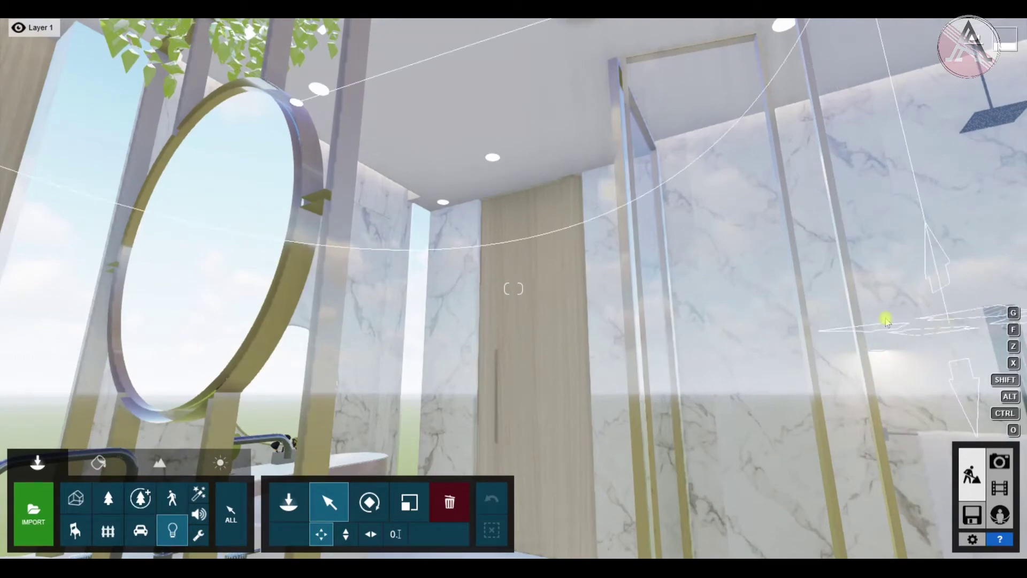
key("w")
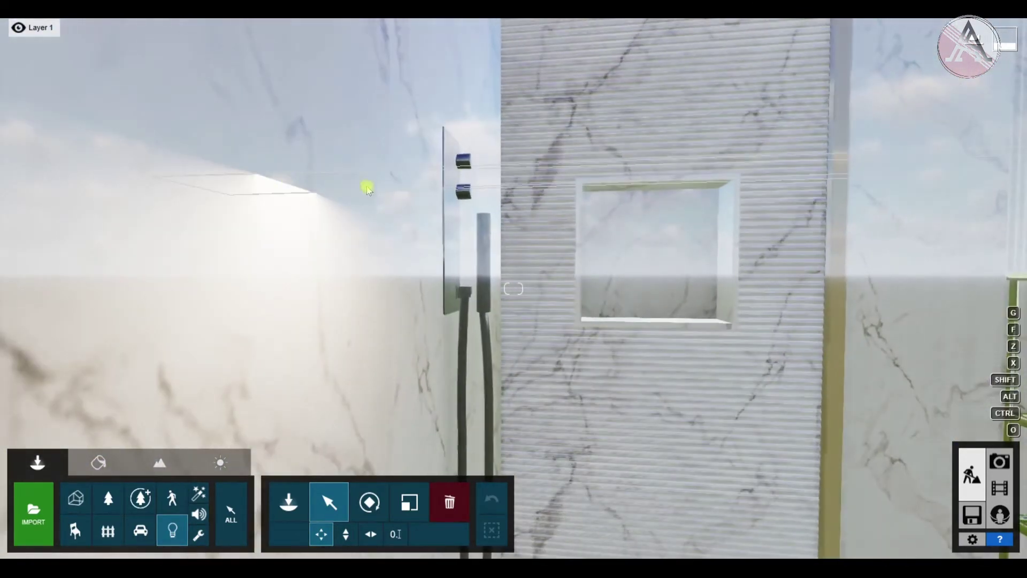
key("Right")
key("Left")
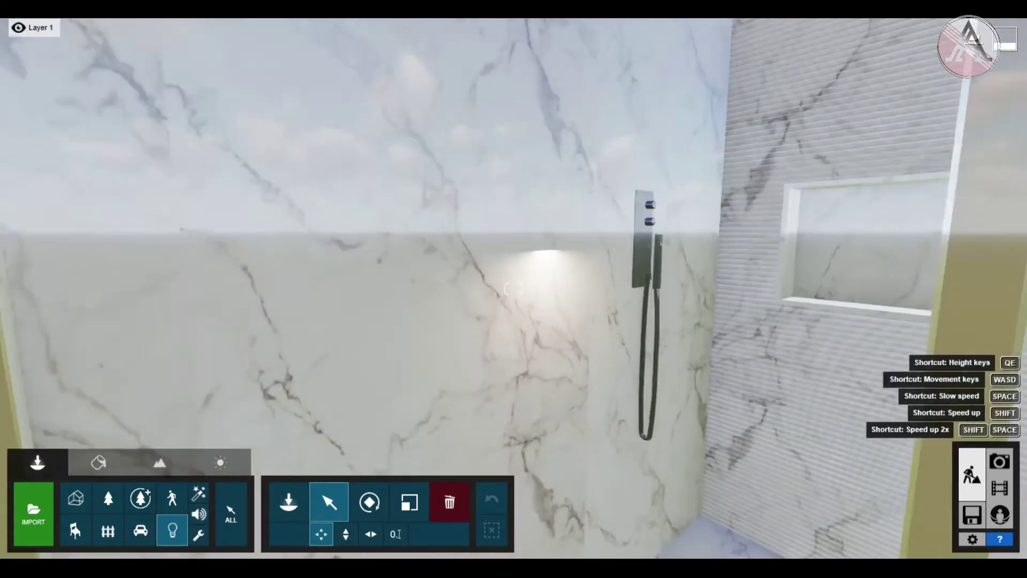
key("s")
left_click(808, 294)
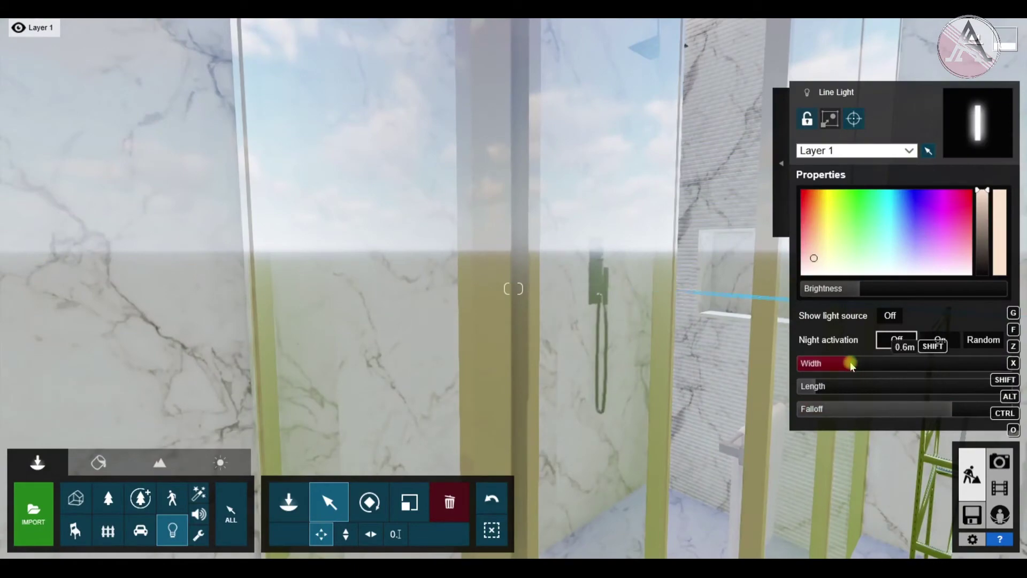
Place the line light along the upper inner edge of the shower wall niche and adjust its falloff.
key("w")
right_click_drag(428, 342, 491, 342)
key("s")
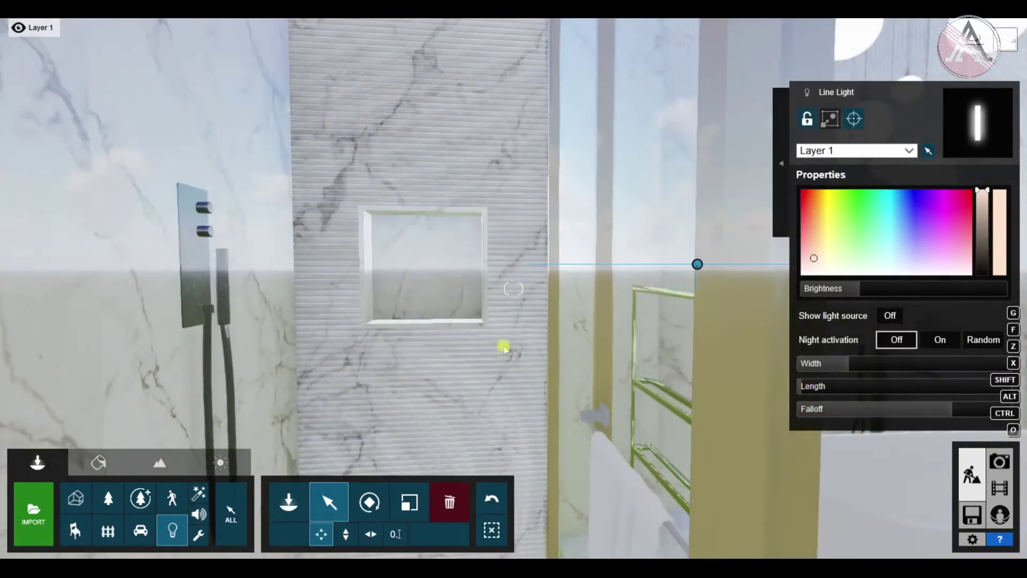
key("w")
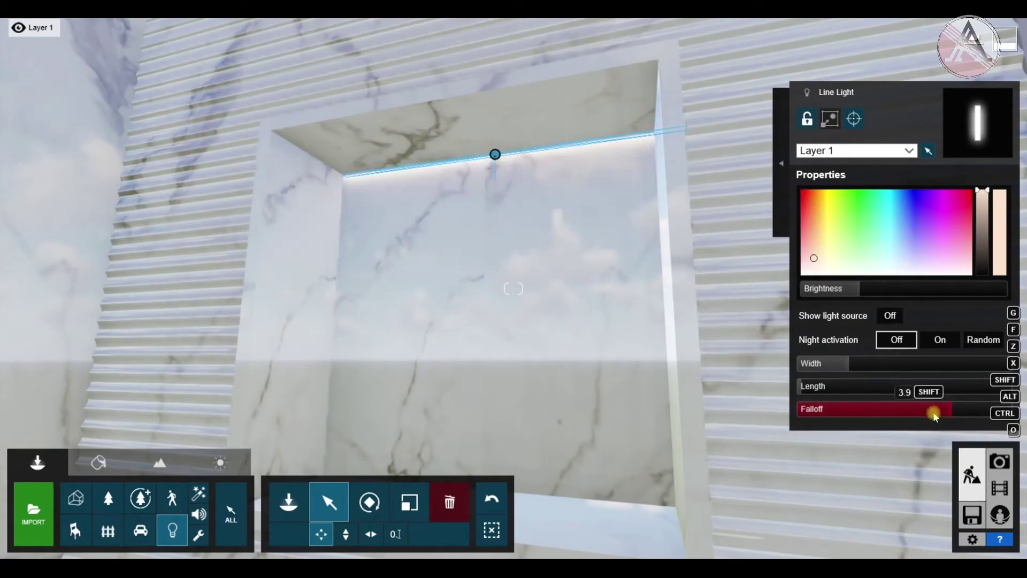
Lower the niche light's brightness and falloff, increase its length slightly, and update the clip preview.
left_click(999, 489)
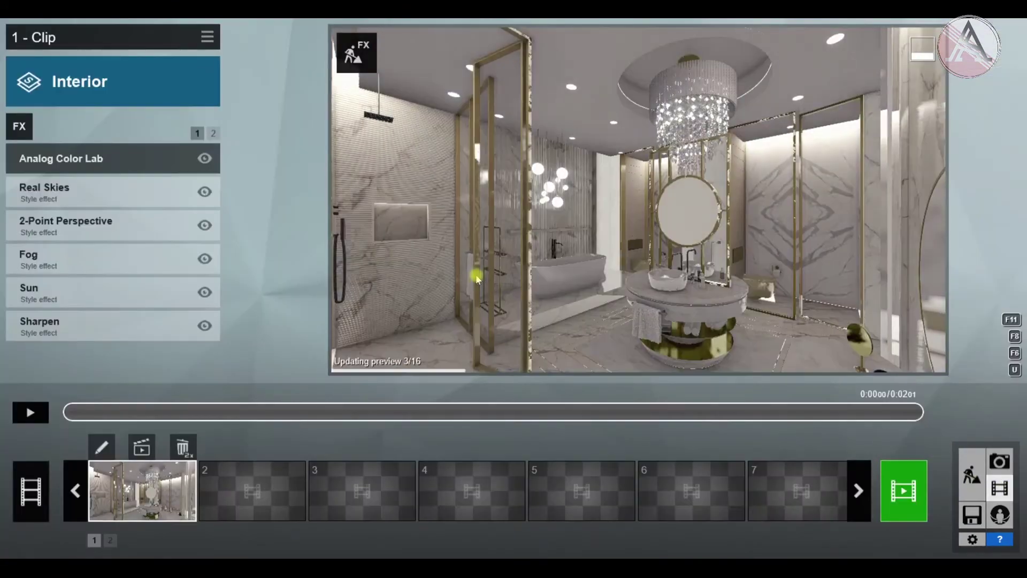
left_click(973, 473)
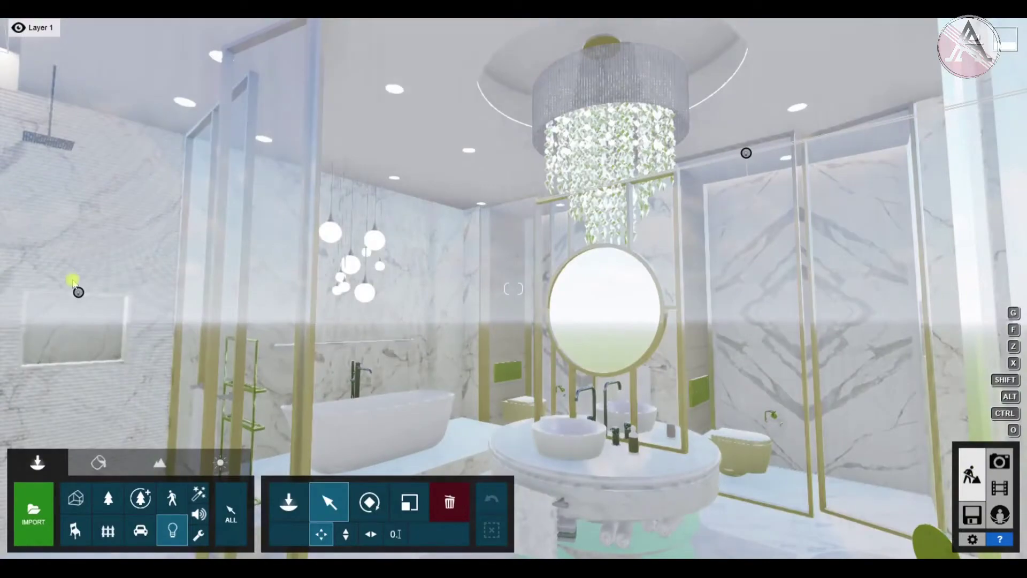
left_click(1000, 489)
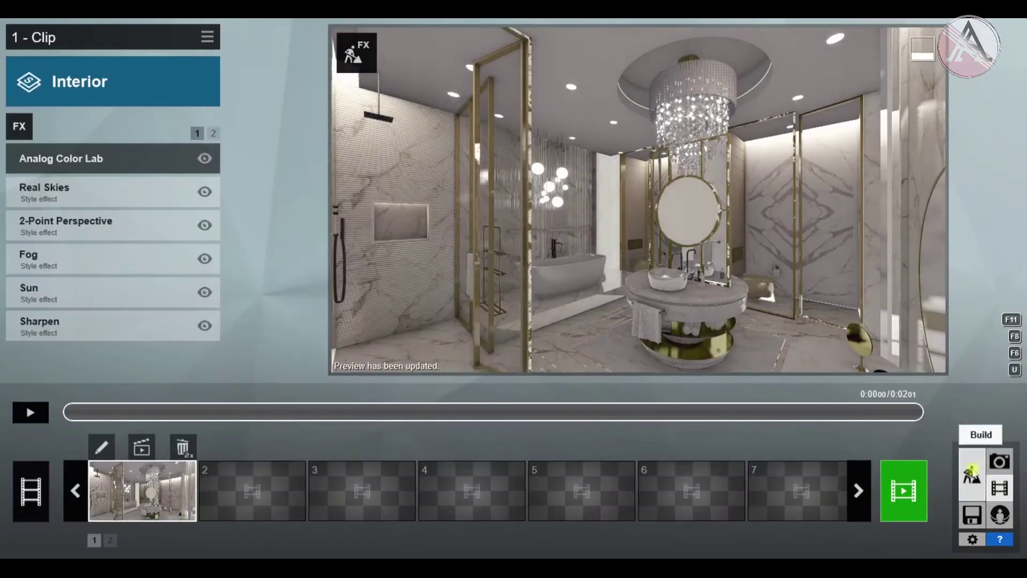
left_click(973, 474)
key("w")
right_click_drag(739, 375, 738, 305)
left_click(607, 200)
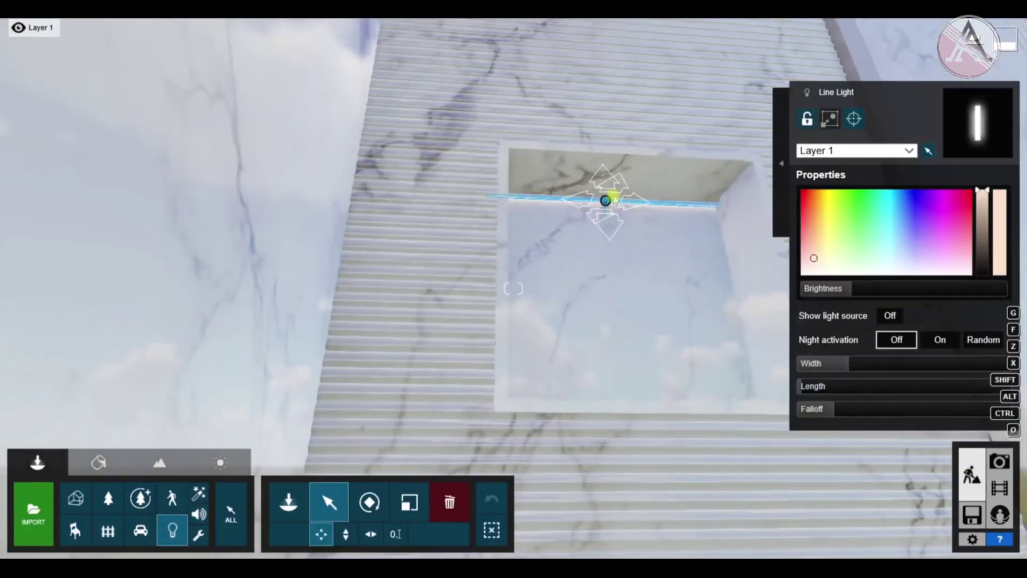
left_click_drag(812, 386, 813, 387)
left_click(1003, 492)
left_click(901, 412)
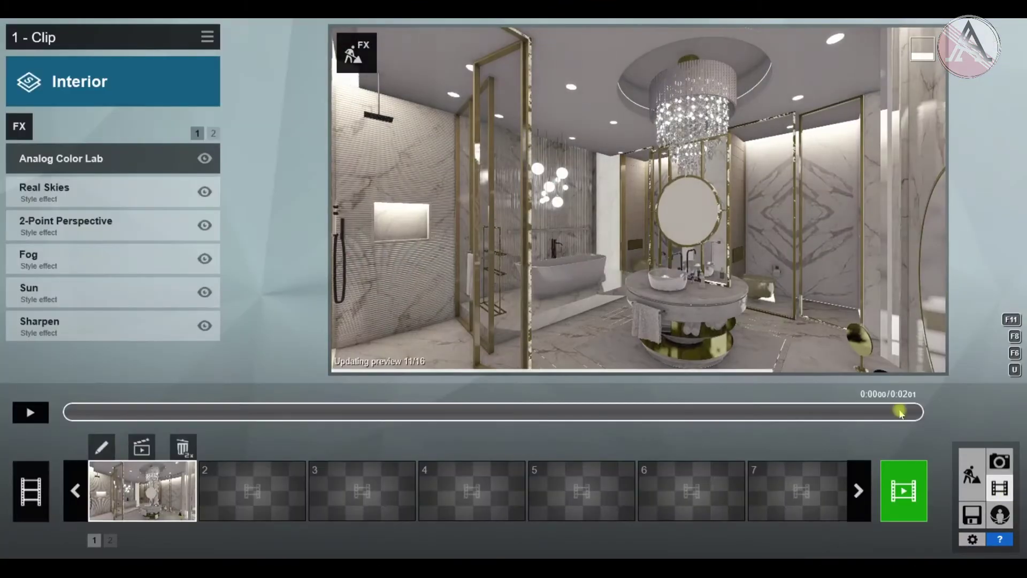
Fine-tune the niche light's falloff and length, checking the changes in the clip preview.
left_click(972, 474)
left_click(79, 292)
left_click(1000, 488)
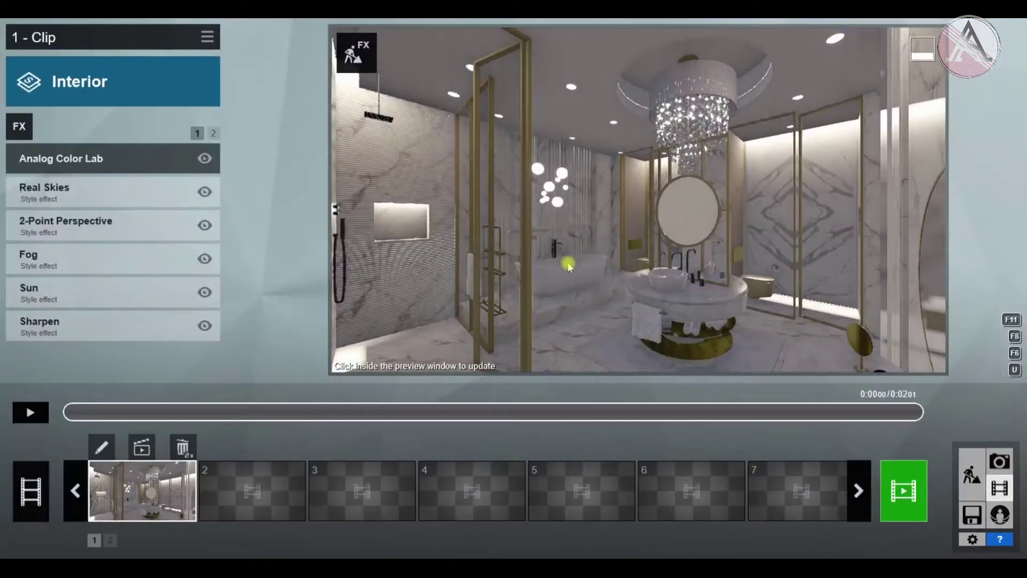
left_click(569, 262)
left_click(973, 474)
left_click(78, 292)
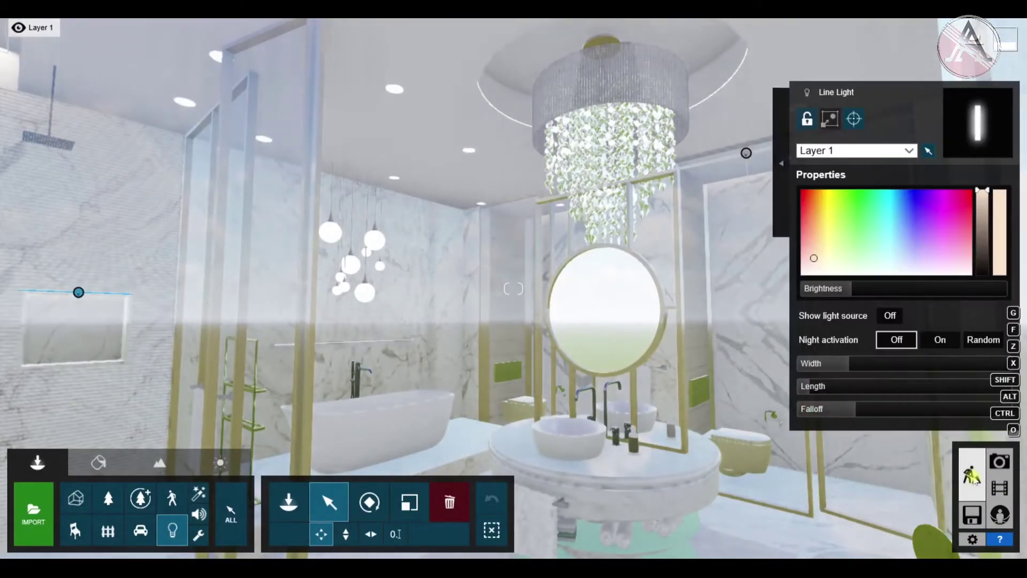
left_click(999, 488)
left_click(973, 475)
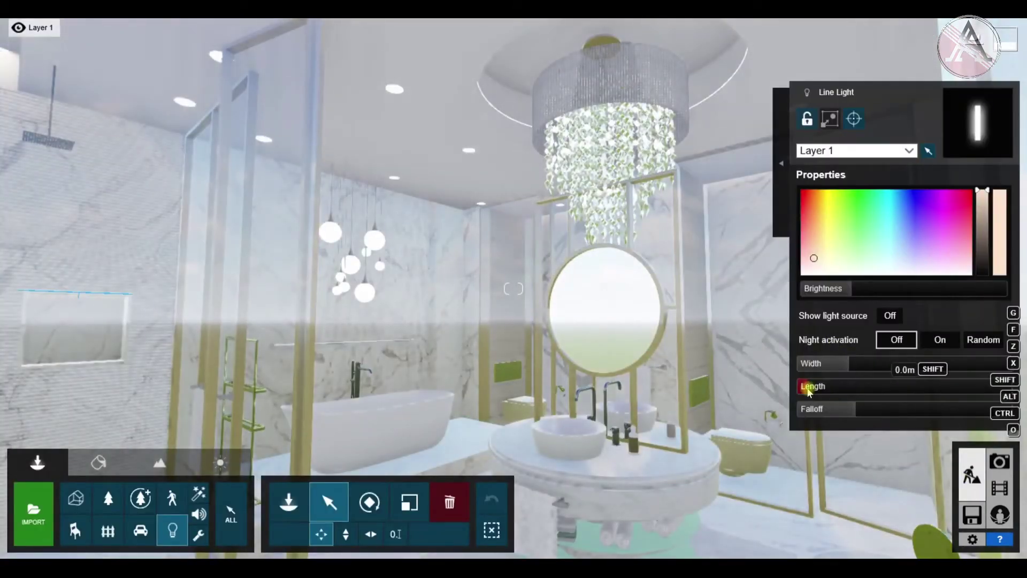
left_click(1000, 488)
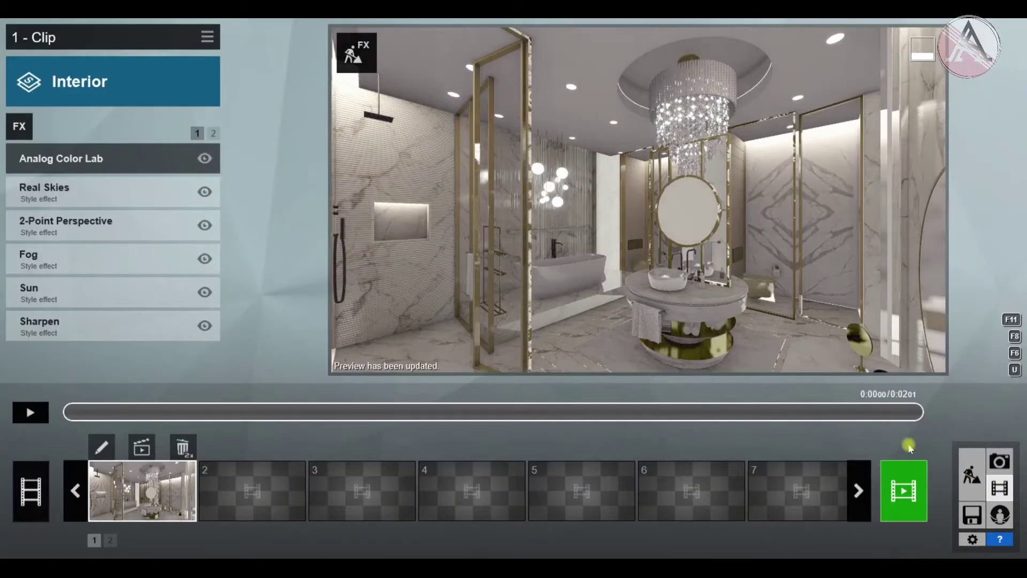
Set the emissive value of the curved light strip in the ceiling recess to 2.6 and save the material.
left_click(973, 474)
key("w")
right_click_drag(536, 288, 557, 298)
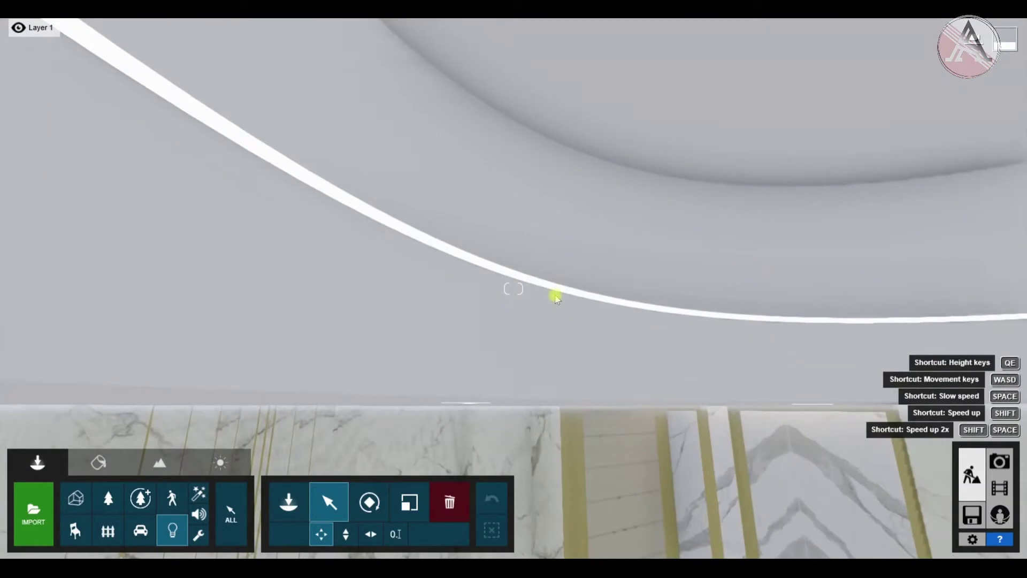
left_click(98, 462)
left_click(434, 249)
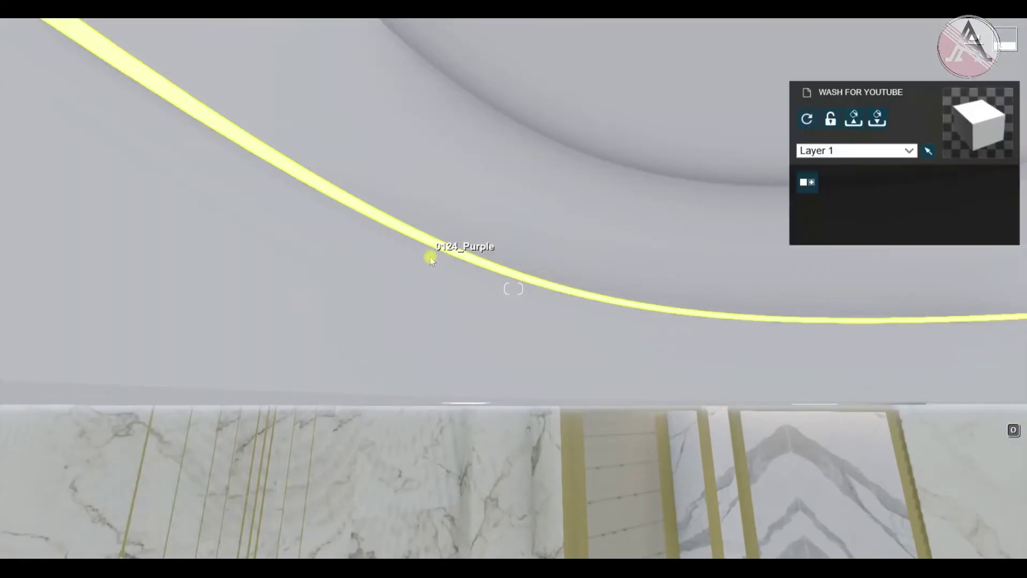
left_click(114, 437)
left_click(63, 468)
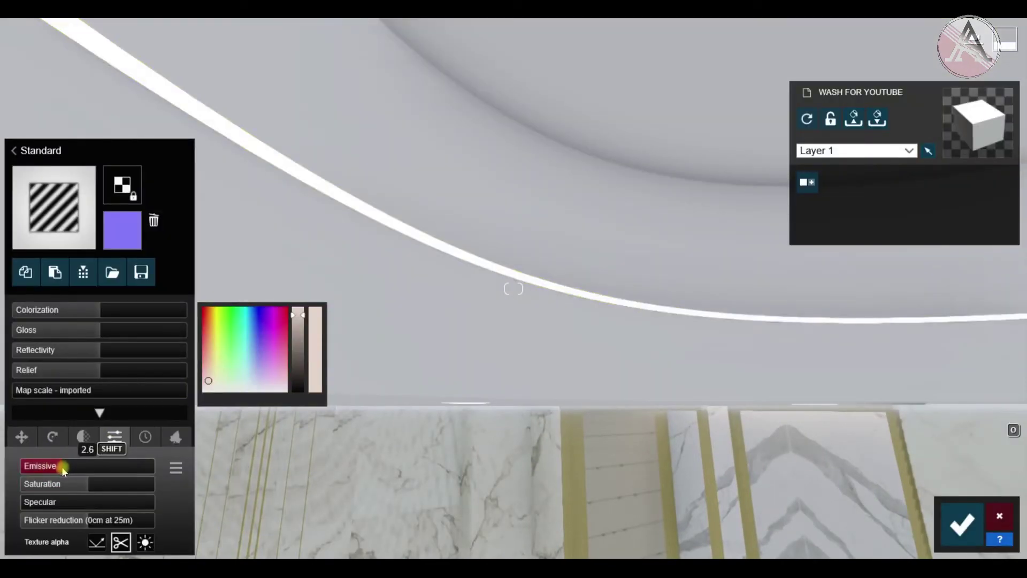
key("s")
right_click_drag(513, 300, 514, 407)
left_click(960, 524)
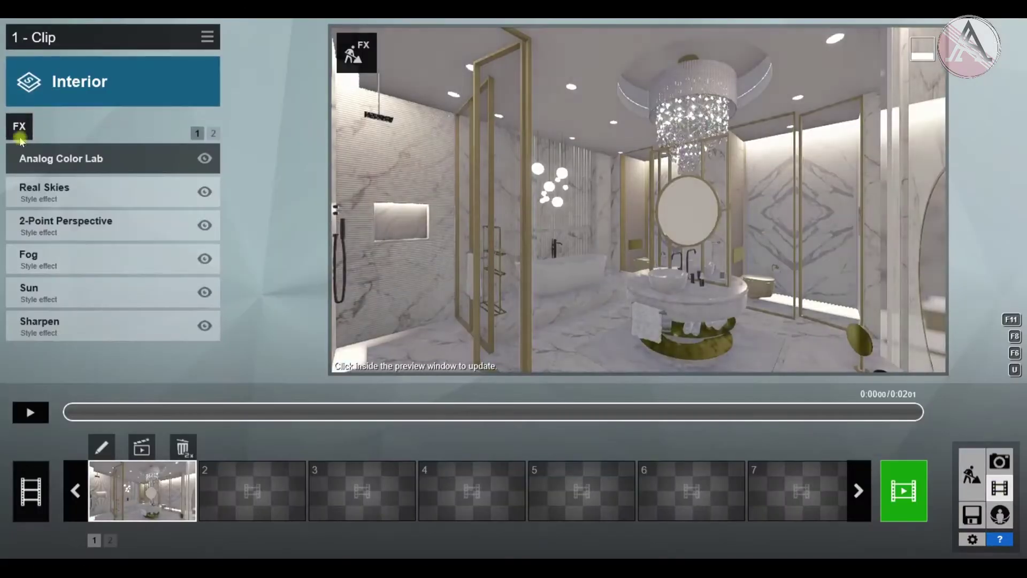
Add the Bloom effect at a minimal amount and the Bleach effect at 0.1 to the clip.
left_click(19, 126)
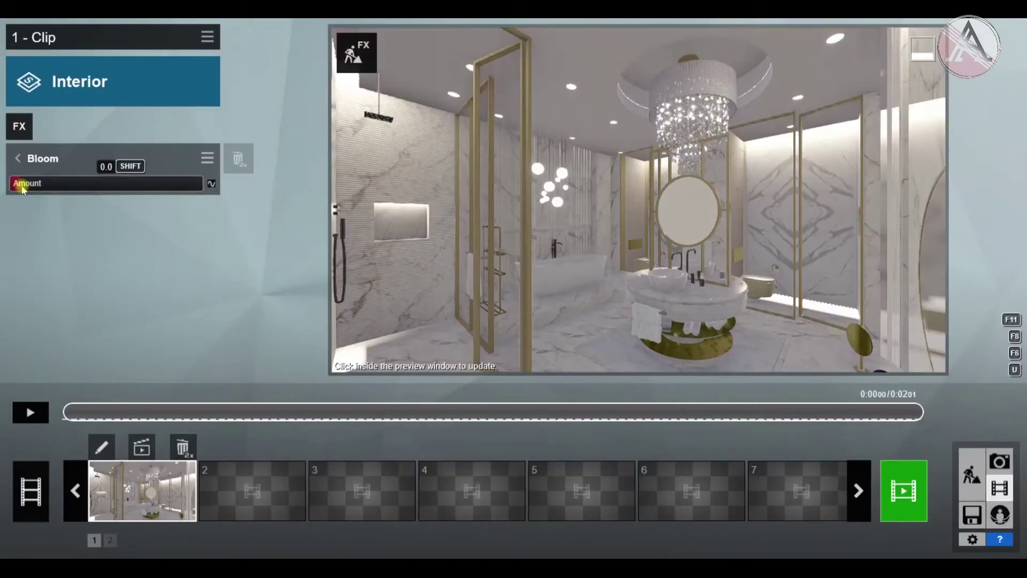
left_click(18, 159)
left_click(20, 128)
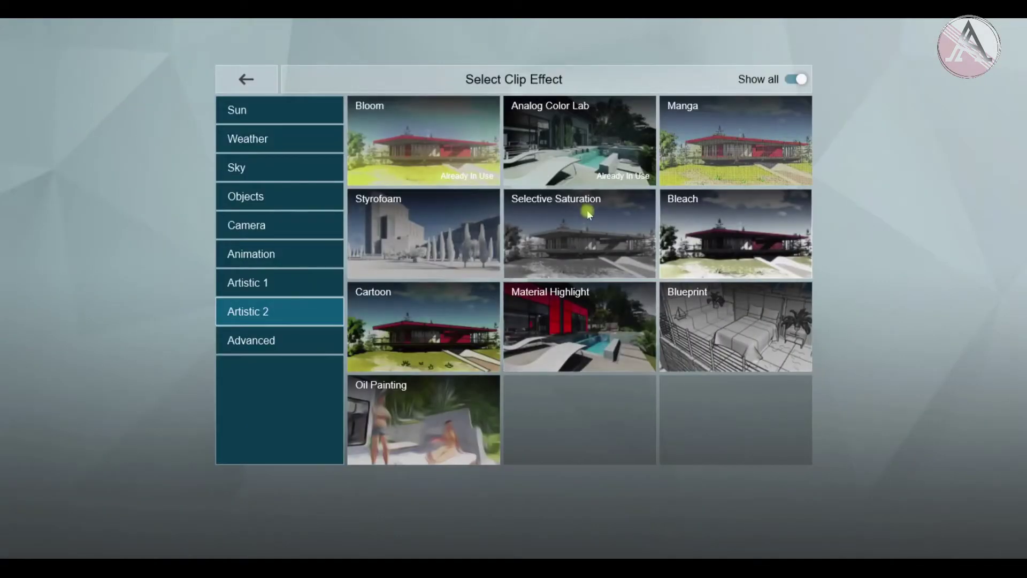
left_click(718, 230)
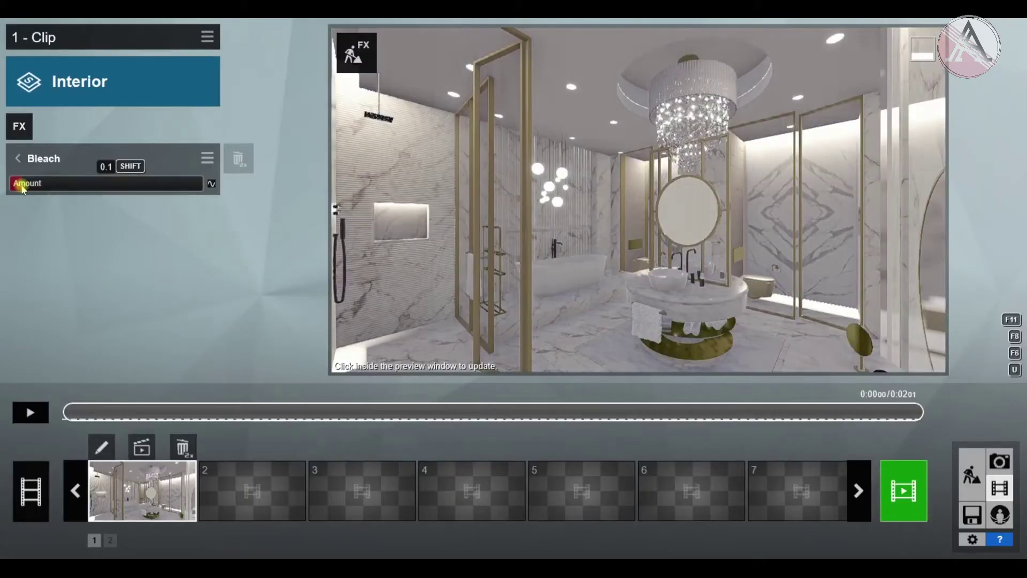
left_click(18, 158)
Add the Global Illumination effect to the clip and adjust its settings.
left_click(19, 126)
left_click(249, 340)
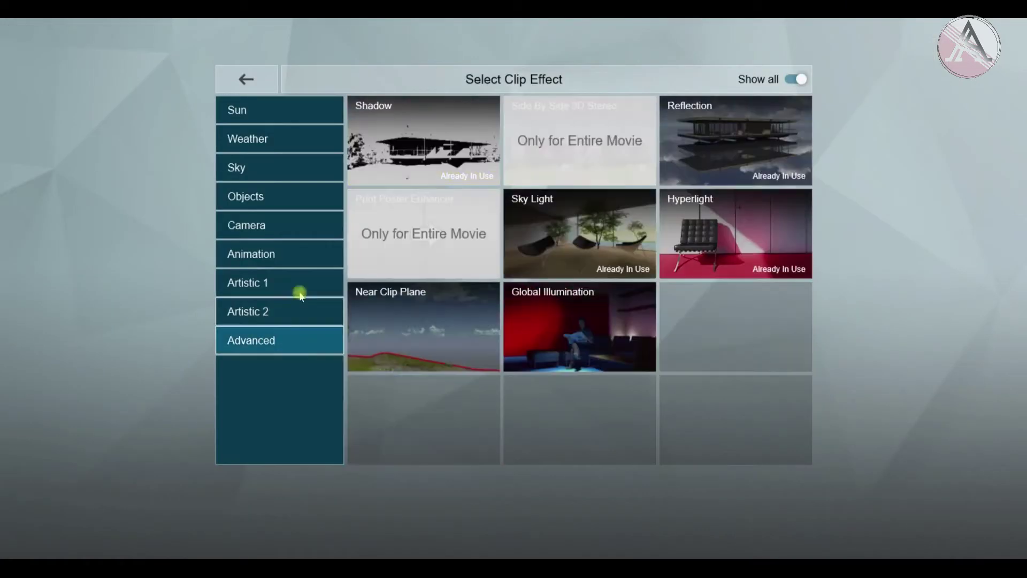
left_click(584, 337)
mouse_move(13, 234)
left_mouse_down()
mouse_move(112, 238)
mouse_move(19, 248)
left_mouse_up()
Paste the dark grey metal material onto the brass shelf, flush plate and toilet paper holder.
left_click(972, 475)
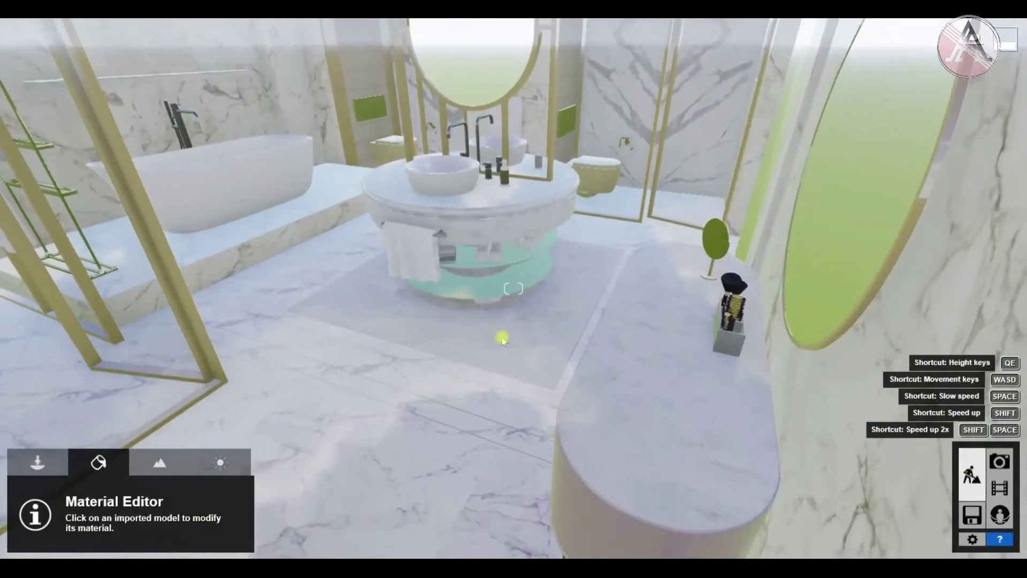
left_click(199, 535)
left_click(221, 191)
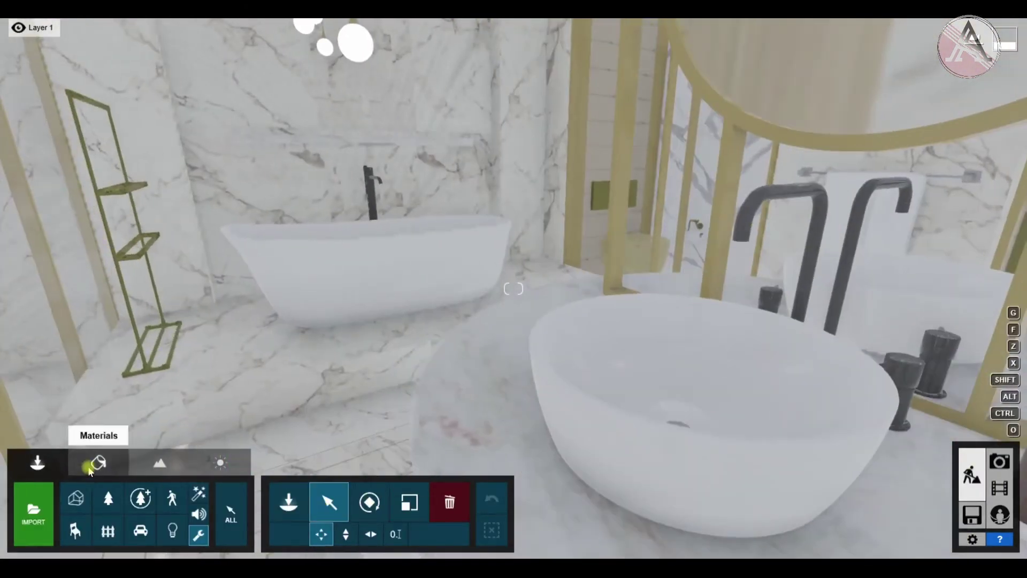
left_click(89, 466)
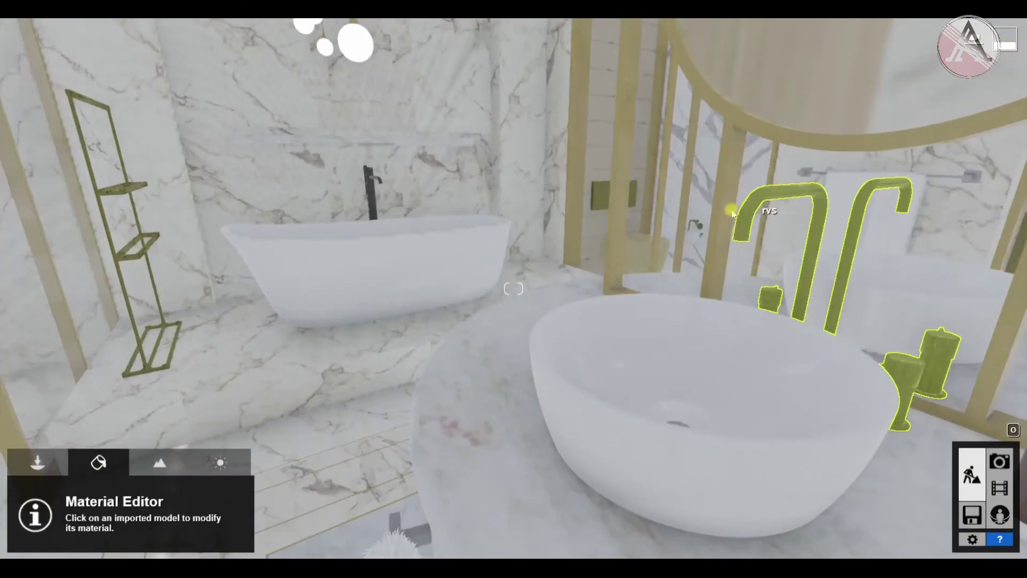
left_click(134, 304)
left_click(69, 289)
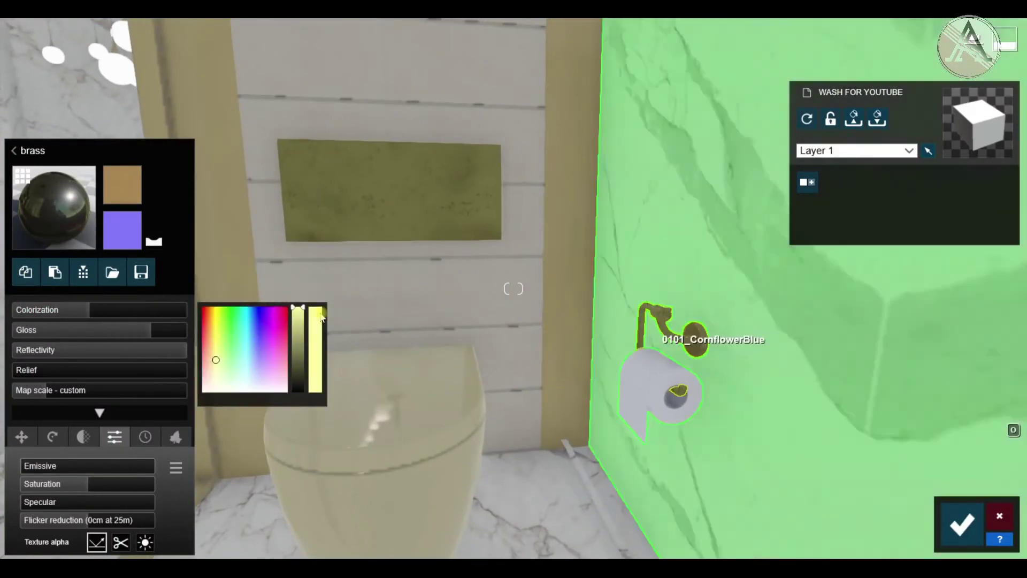
left_click(55, 272)
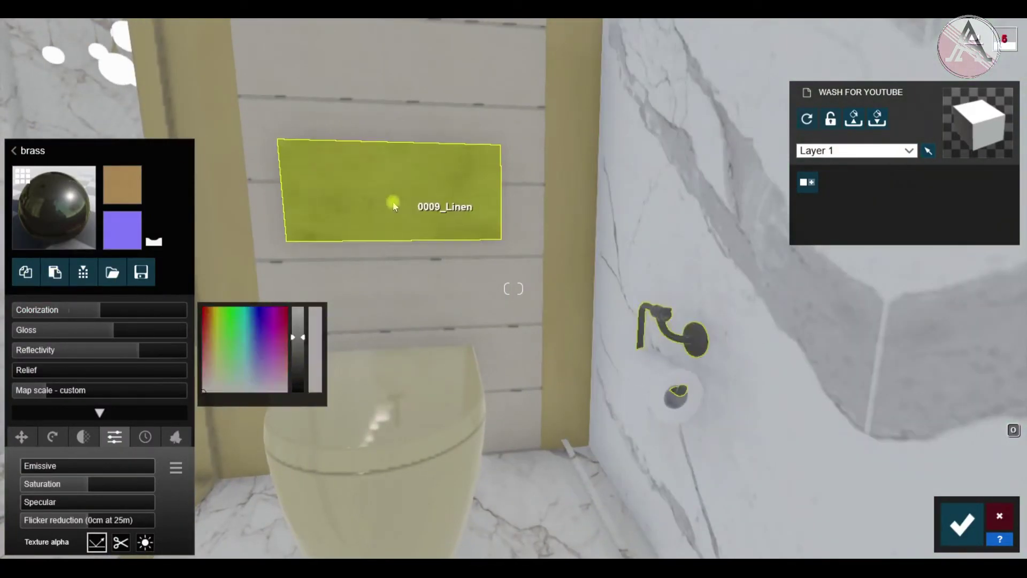
Copy the Warm White Fur material from the vanity towel and paste it onto the towel hanging on the marble wall.
key("s")
right_click_drag(447, 268, 525, 300)
key("s")
key("w")
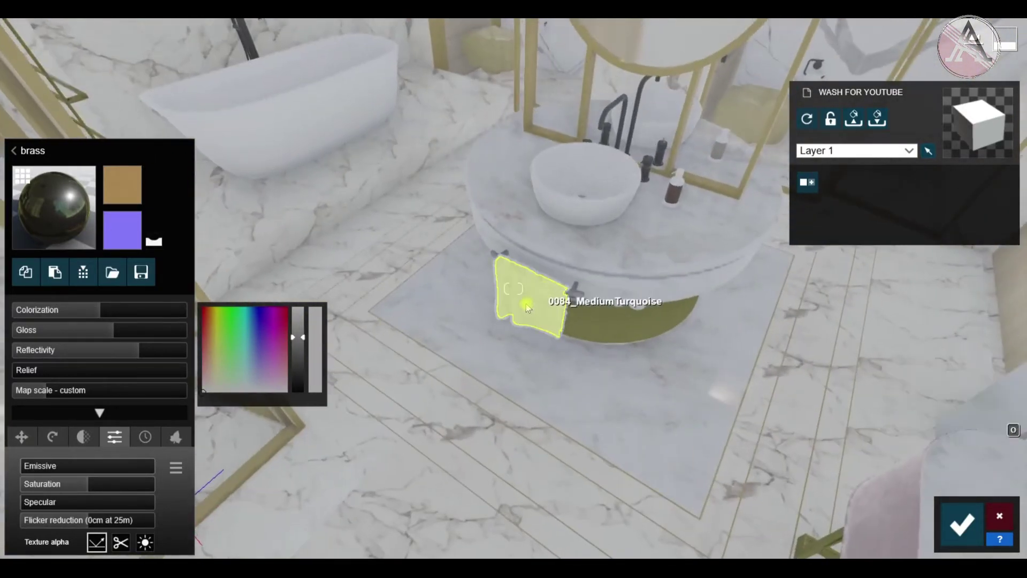
left_click(524, 302)
left_click(30, 326)
right_click_drag(428, 369, 658, 335)
key("w")
left_click(535, 417)
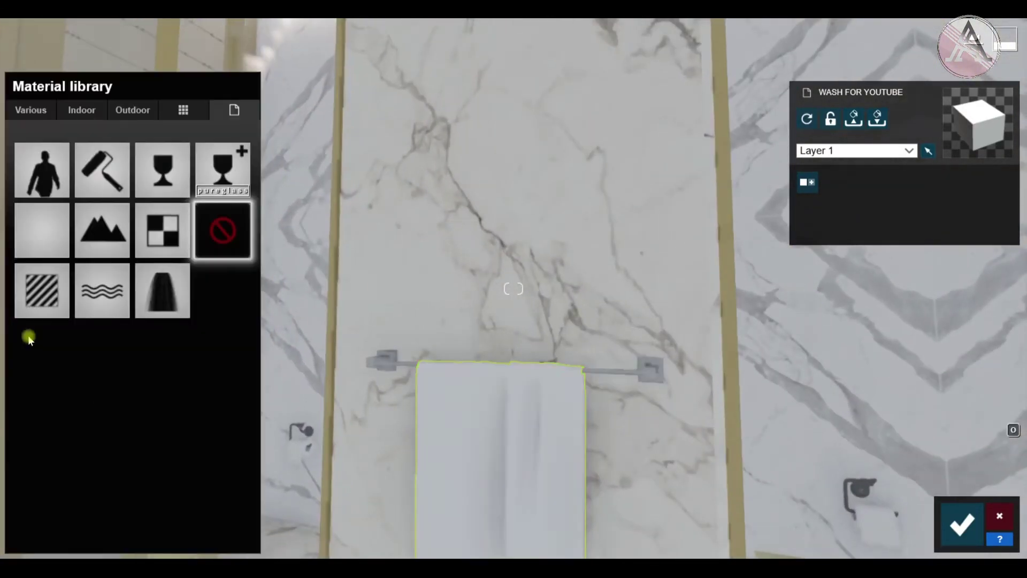
left_click(33, 317)
left_click(55, 272)
Copy the grey metal material onto the wall towel bar and save the material changes.
key("s")
right_click_drag(454, 363, 358, 369)
key("s")
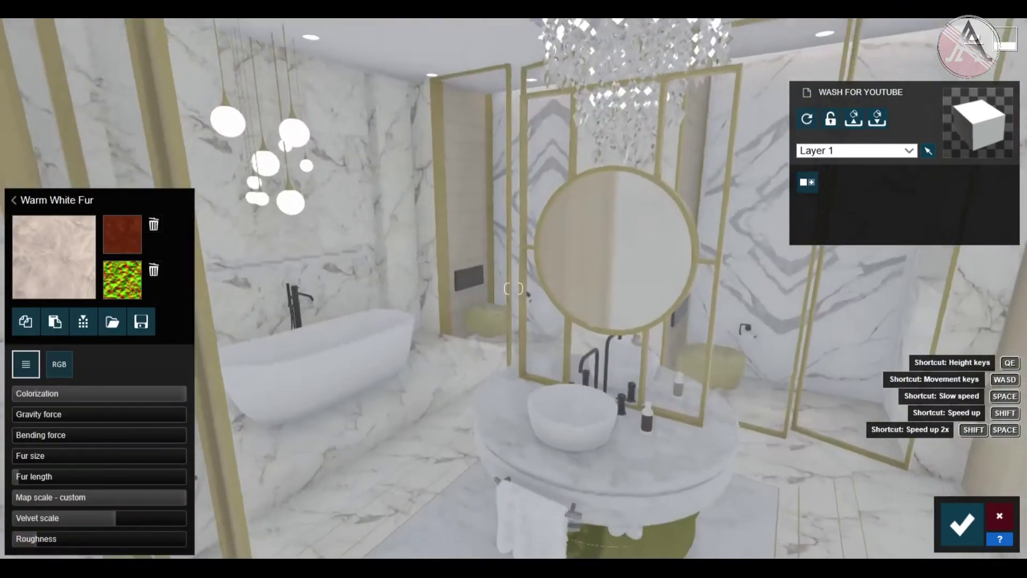
key("w")
left_click(570, 358)
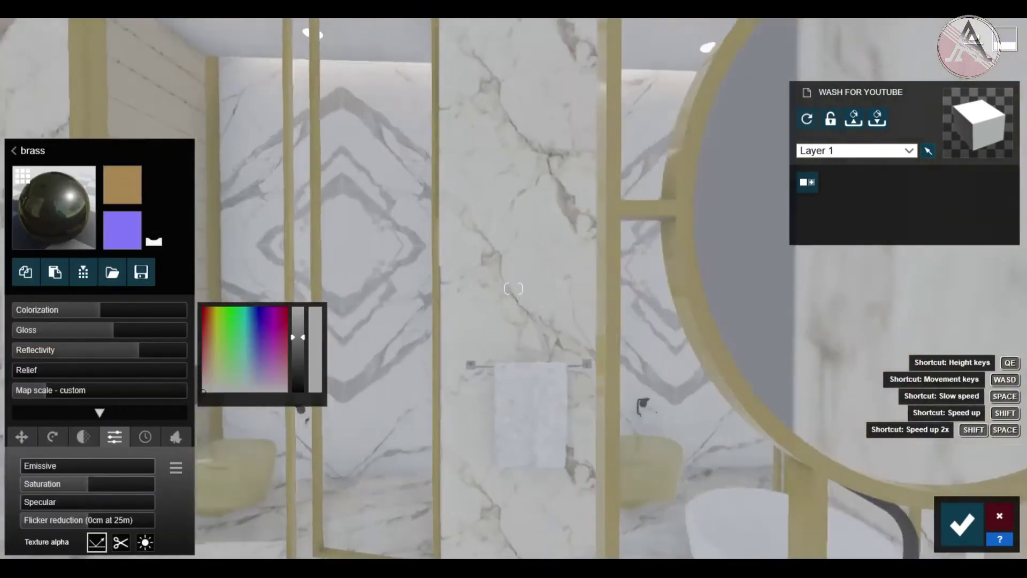
key("w")
left_click(514, 318)
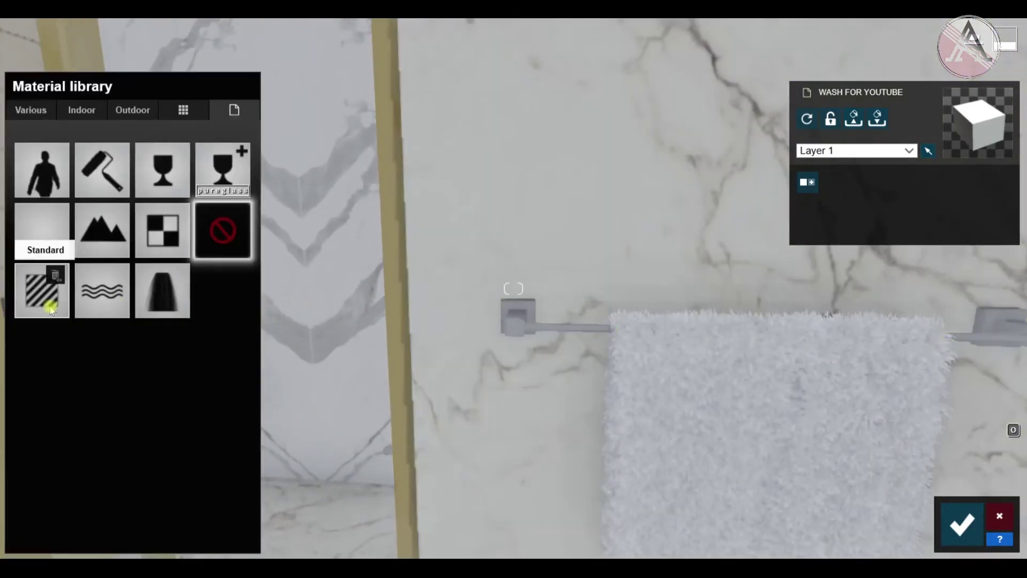
left_click(42, 291)
left_click(53, 270)
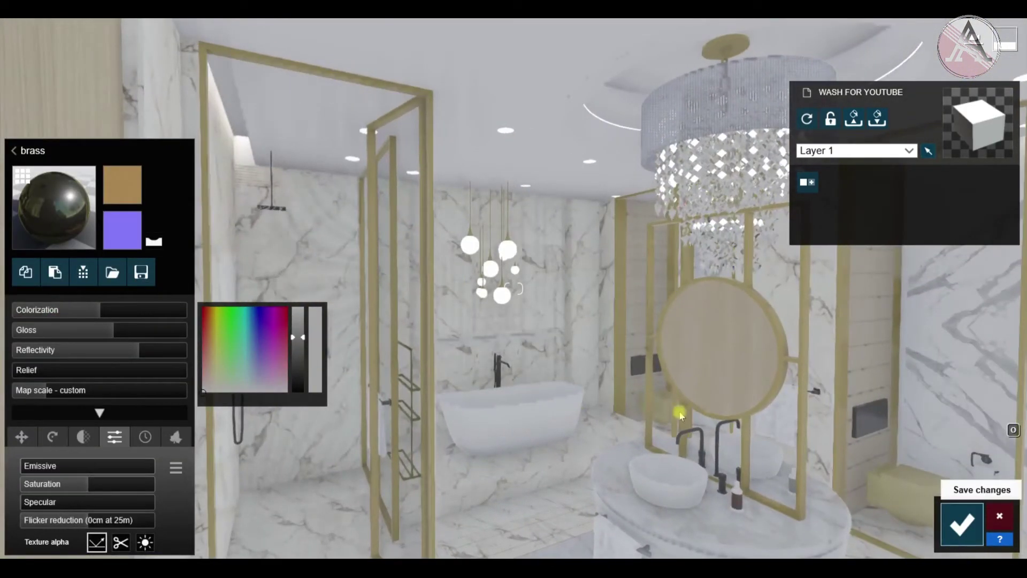
left_click(963, 523)
Adjust the reflectivity and transparency of the glass partitions' Interior Glass 001 material and save the changes.
left_click(98, 462)
left_click(88, 149)
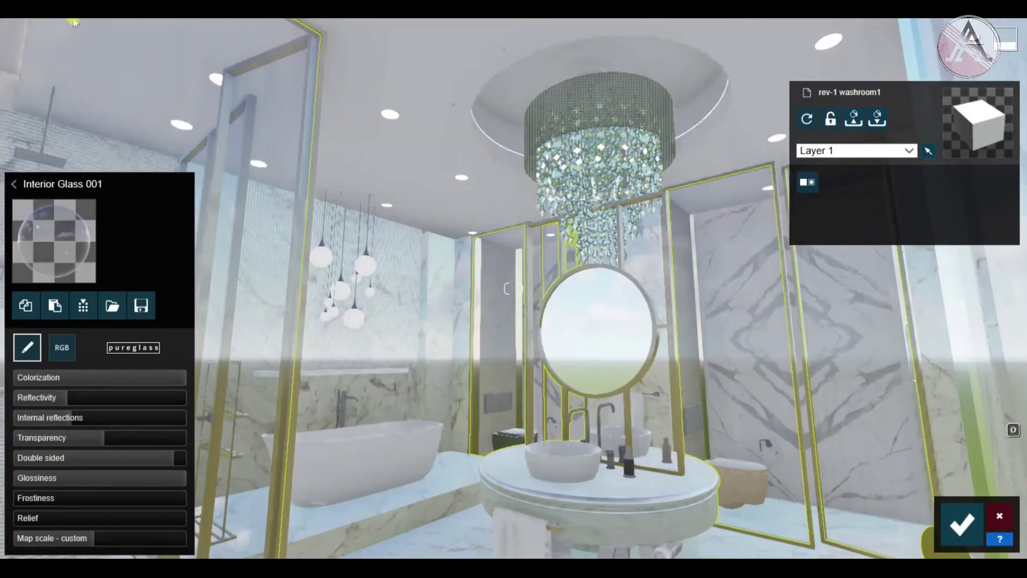
right_click_drag(292, 141, 235, 86)
left_click(57, 399)
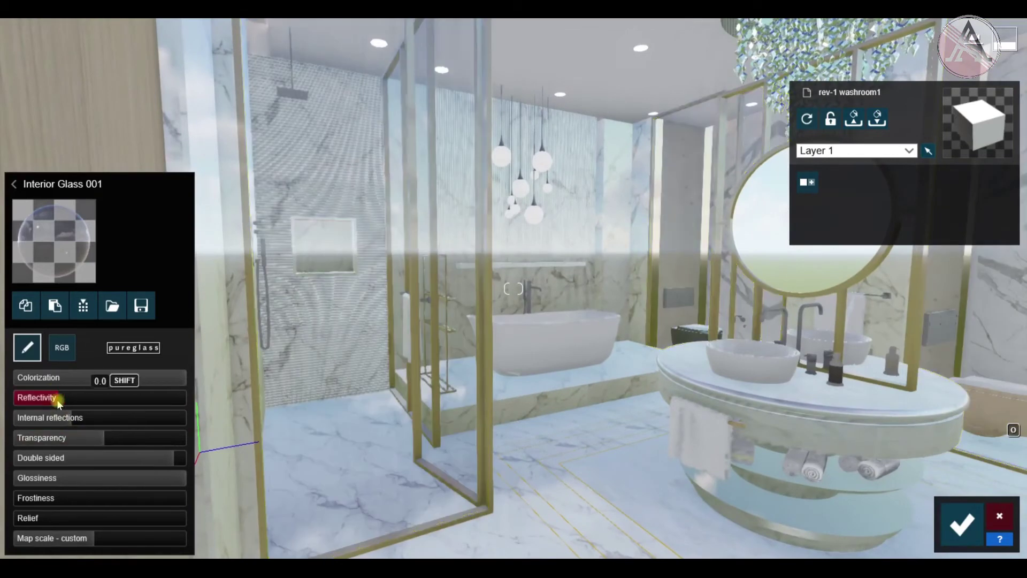
left_click(71, 402)
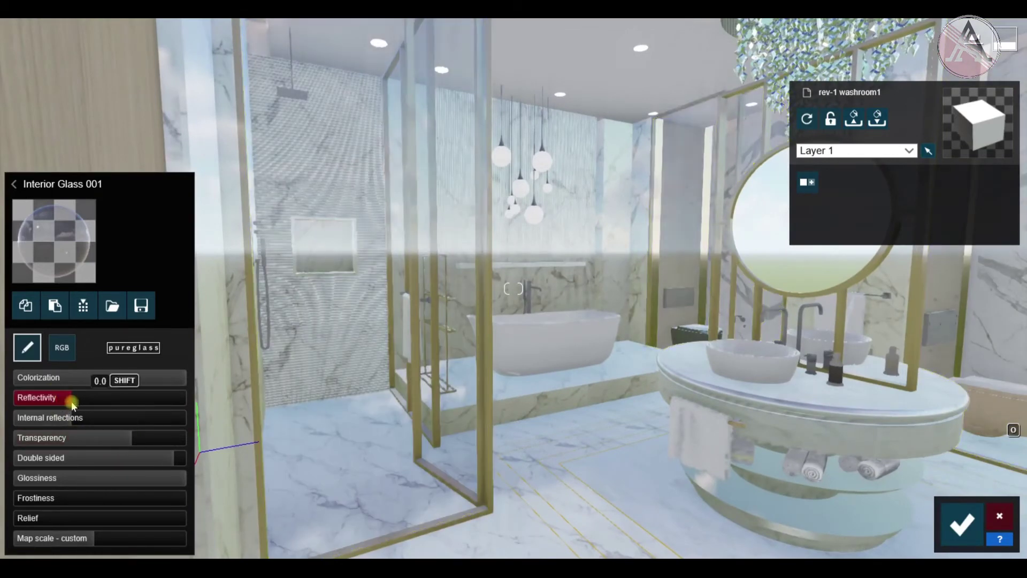
left_click(123, 442)
key("w")
right_click_drag(294, 393, 422, 439)
key("s")
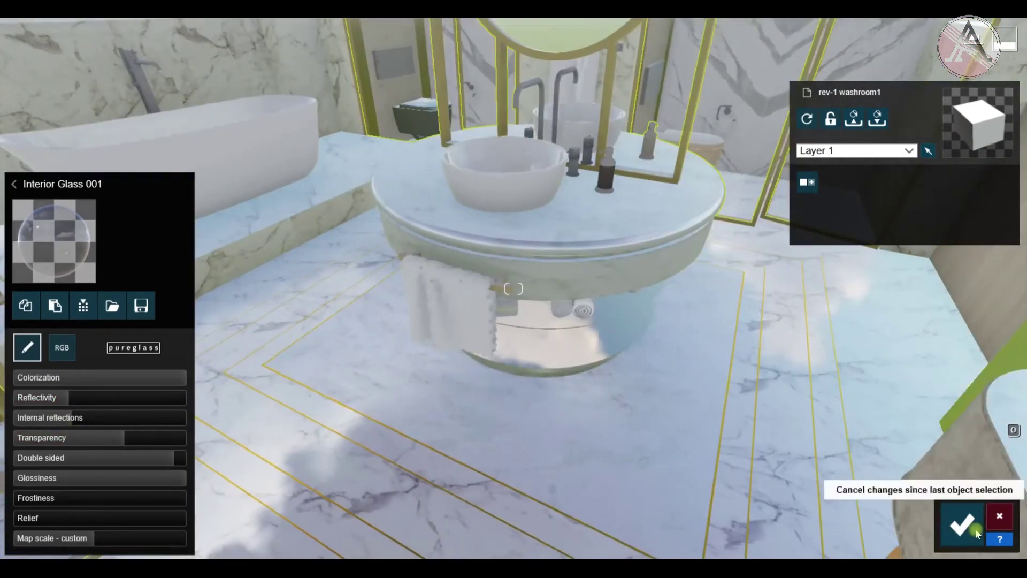
left_click(971, 528)
Fine-tune the clip's Color Correction contrast, high limit and brightness, and update the preview.
left_click(1000, 488)
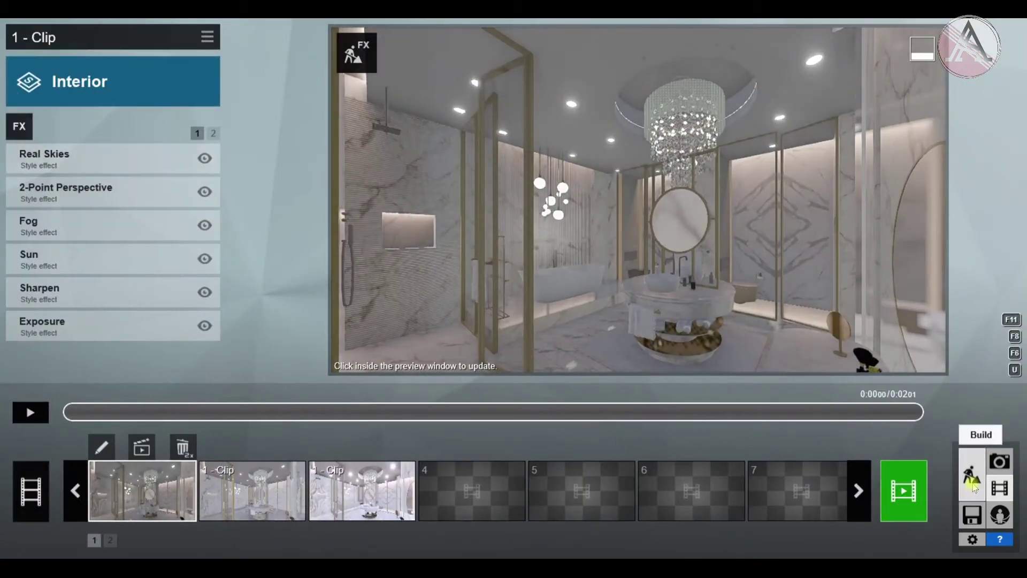
left_click(213, 133)
left_click(148, 161)
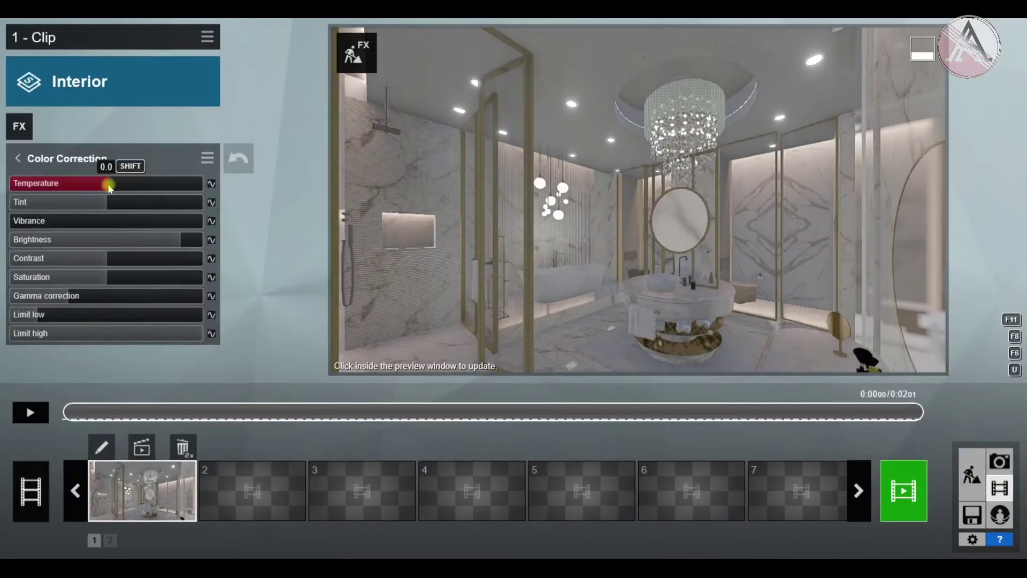
left_click_drag(114, 258, 112, 258)
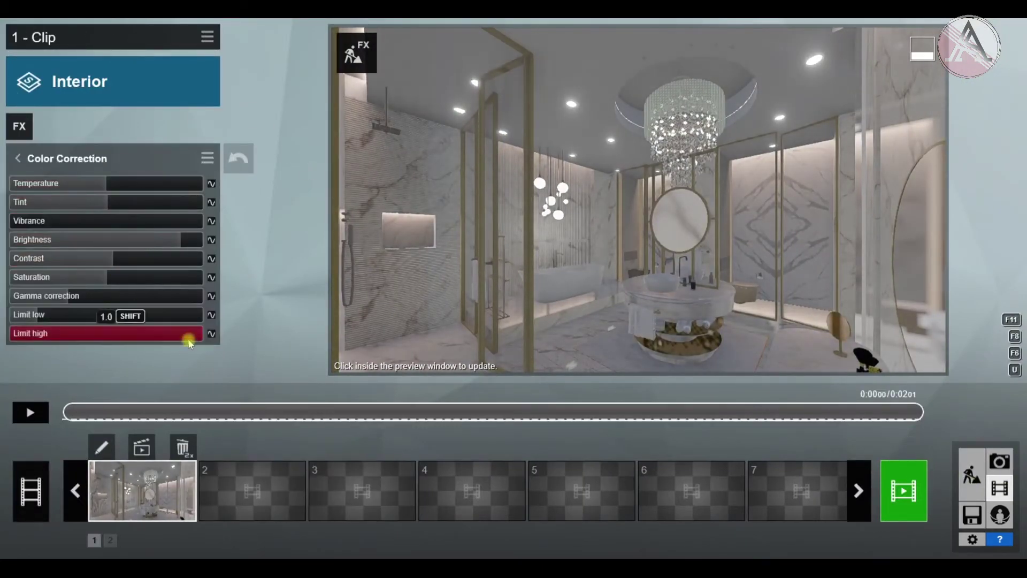
left_click_drag(199, 339, 197, 339)
left_click(390, 262)
left_click_drag(182, 244, 180, 241)
left_click(451, 252)
Render the clip's current frame as a 1280x720 Email image and close the finished render.
left_click(905, 493)
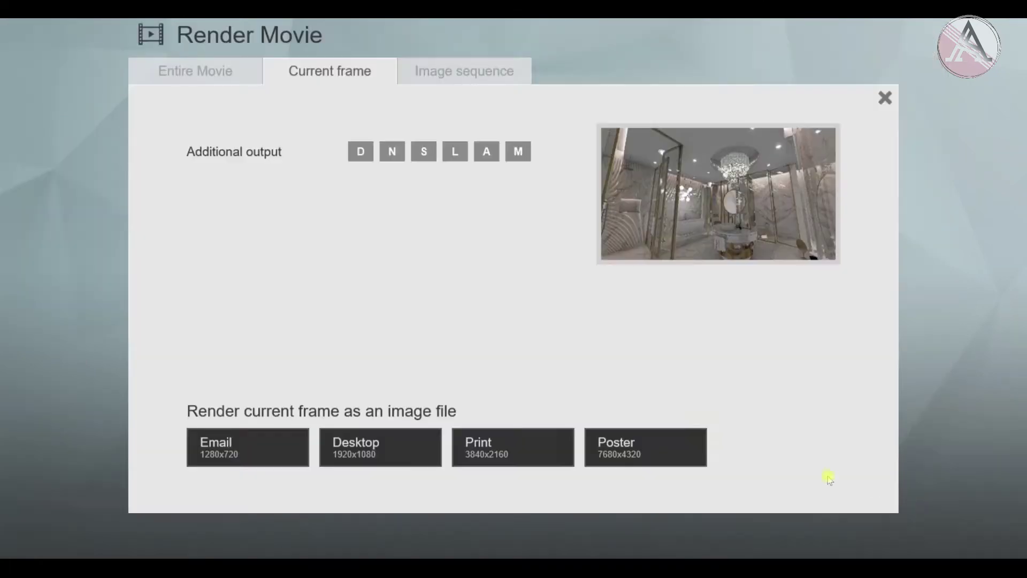
left_click(268, 452)
key("Return")
left_click(589, 336)
key("Return")
left_click(534, 335)
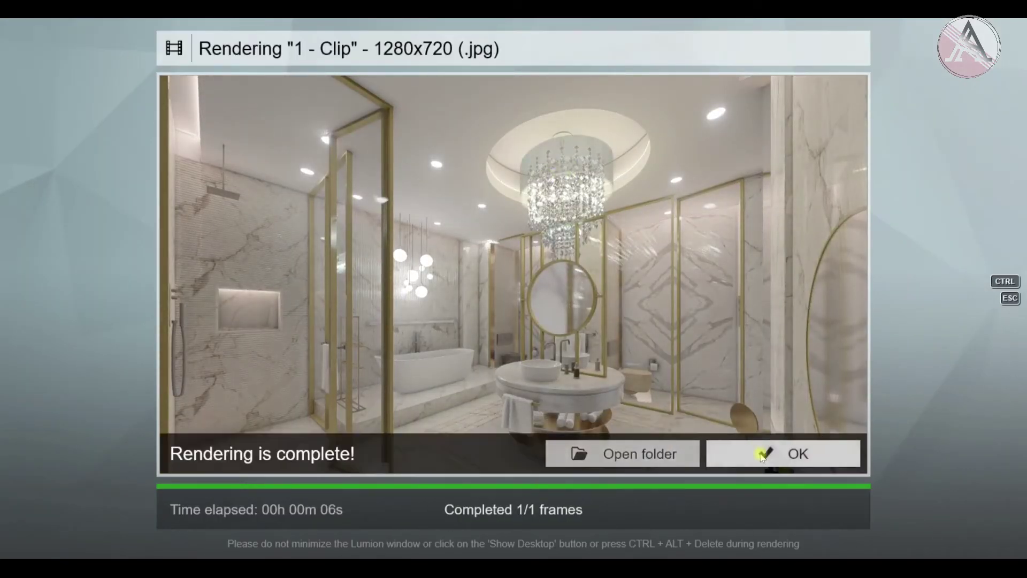
left_click(752, 450)
Lower the Color Correction brightness, set the high limit to its maximum, and open the Hyperlight effect.
left_click(166, 240)
left_click_drag(193, 333, 292, 355)
left_click(154, 240)
left_click(19, 159)
left_click(76, 218)
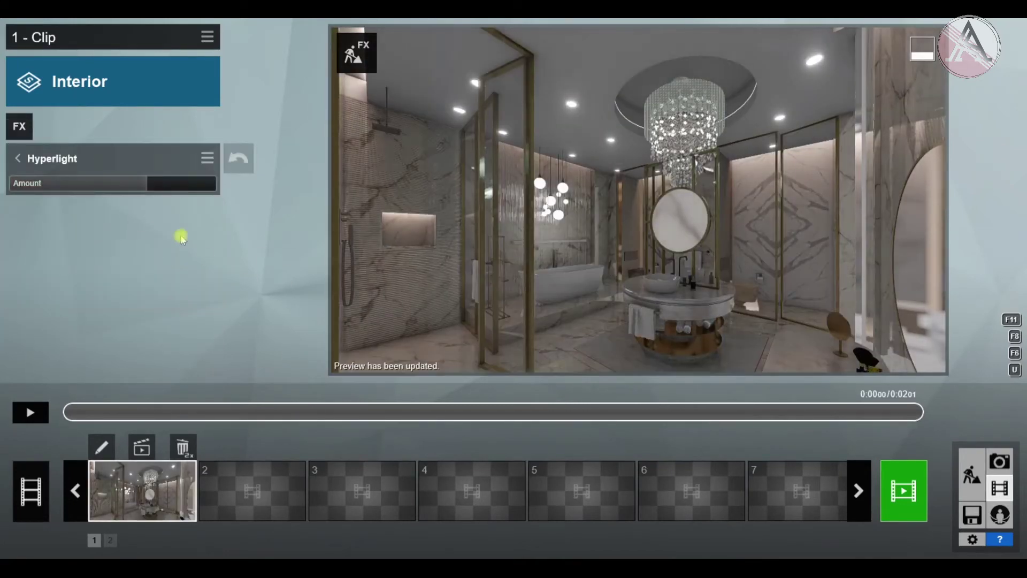
Start a 3840x2160 Print render of the current frame with the S, L and M additional outputs.
left_click(904, 491)
left_click(454, 155)
left_click(423, 153)
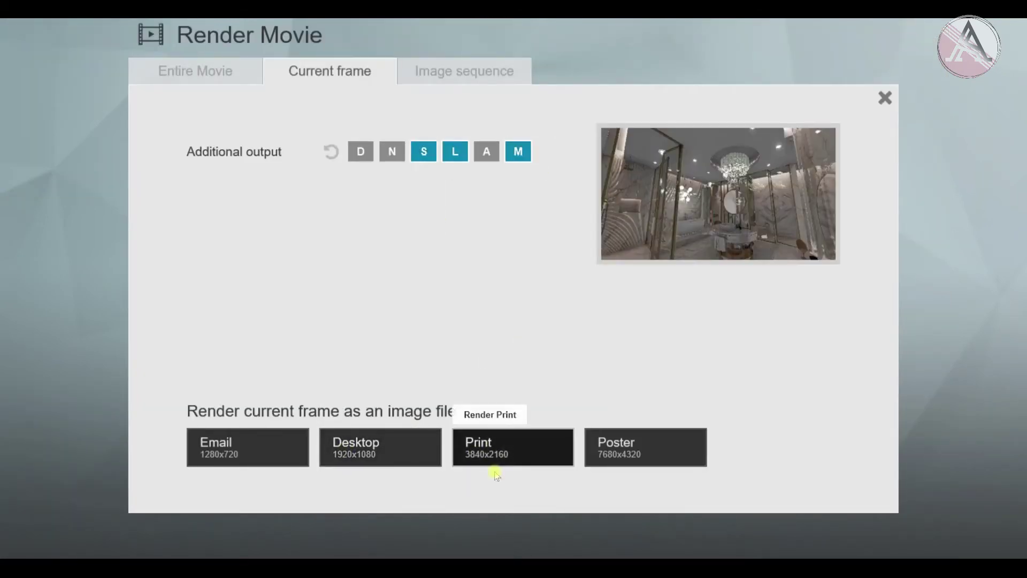
left_click(494, 460)
Create a folder named FINAL IMAGES inside the 07-BATH ROOM project folder and open it.
left_click(118, 34)
double_click(512, 210)
double_click(216, 278)
double_click(454, 103)
double_click(155, 95)
right_click(157, 257)
mouse_move(214, 418)
left_click(332, 249)
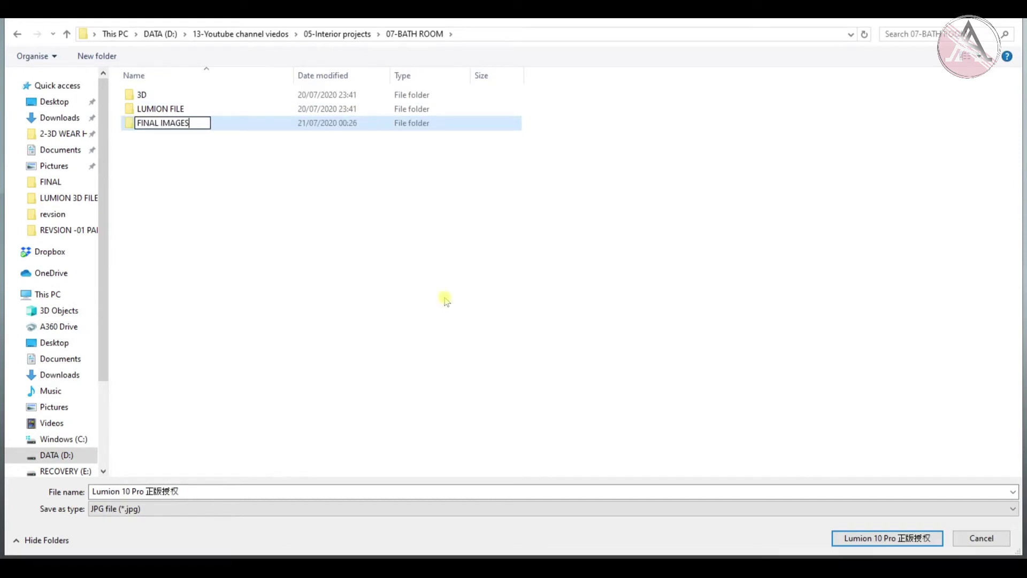
key("Return")
key("Return")
Save the render as a JPG file named 01.
left_click(196, 492)
type("01")
key("Return")
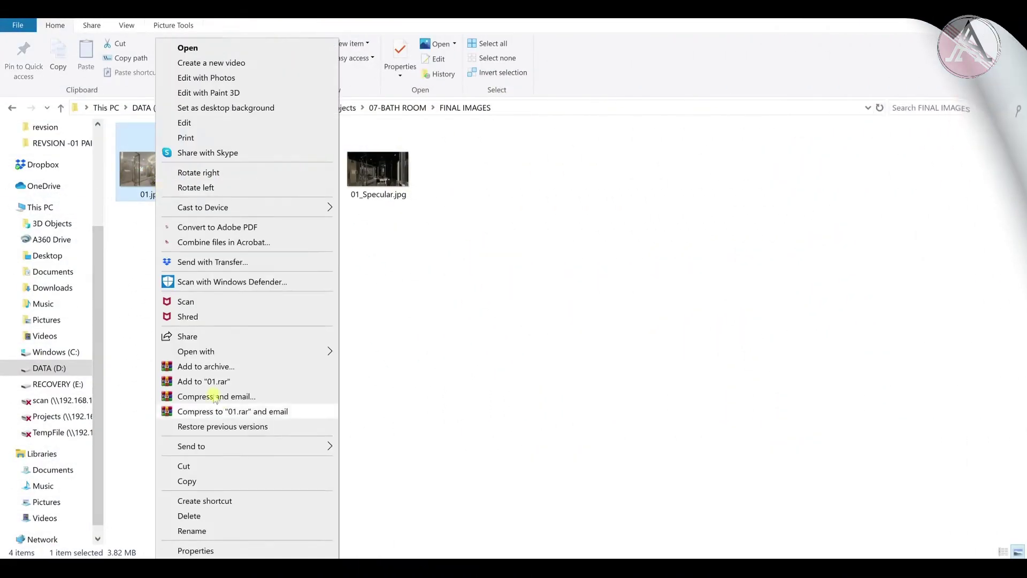
Open 01.jpg in Photoshop and place the 01_Lighting, 01_MatID and 01_Specular images as layers above it.
left_click(351, 369)
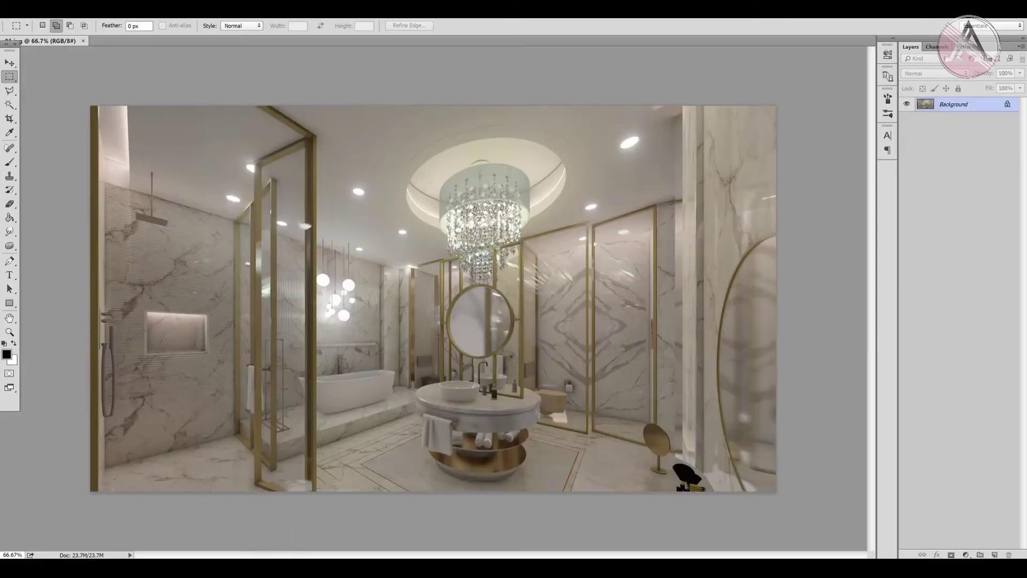
left_click_drag(230, 126, 412, 268)
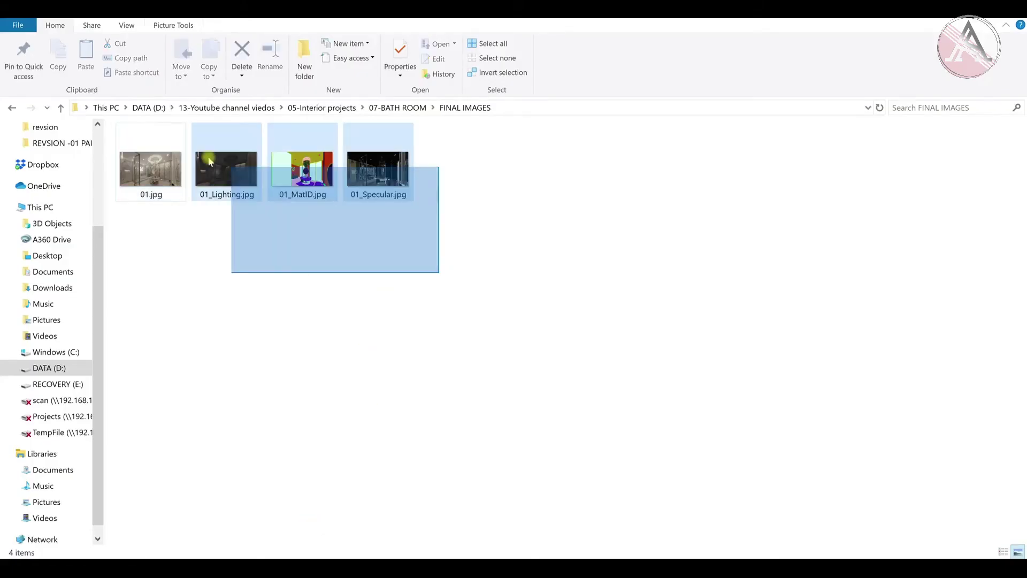
left_click_drag(305, 165, 393, 315)
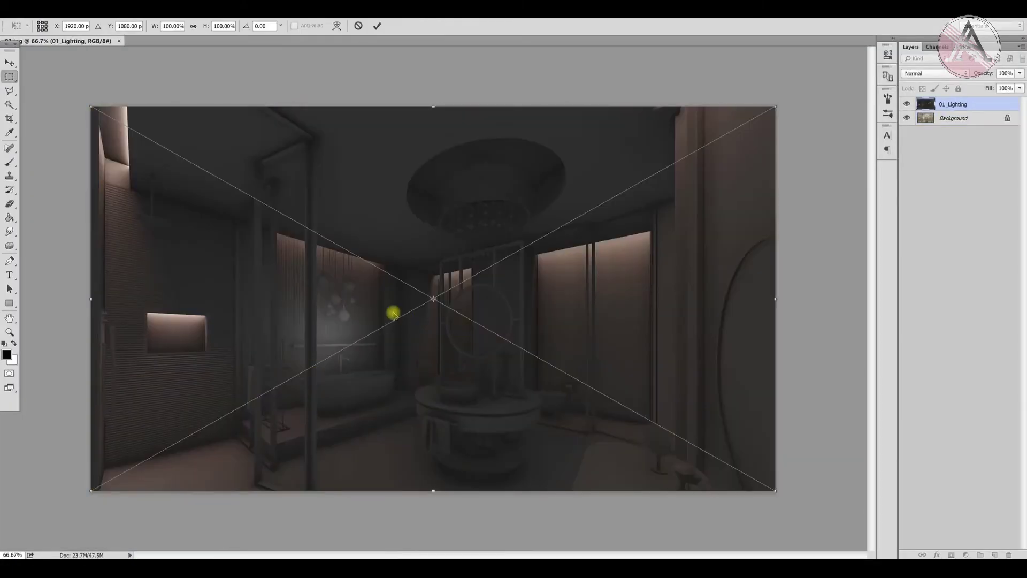
key("Return")
key("Return")
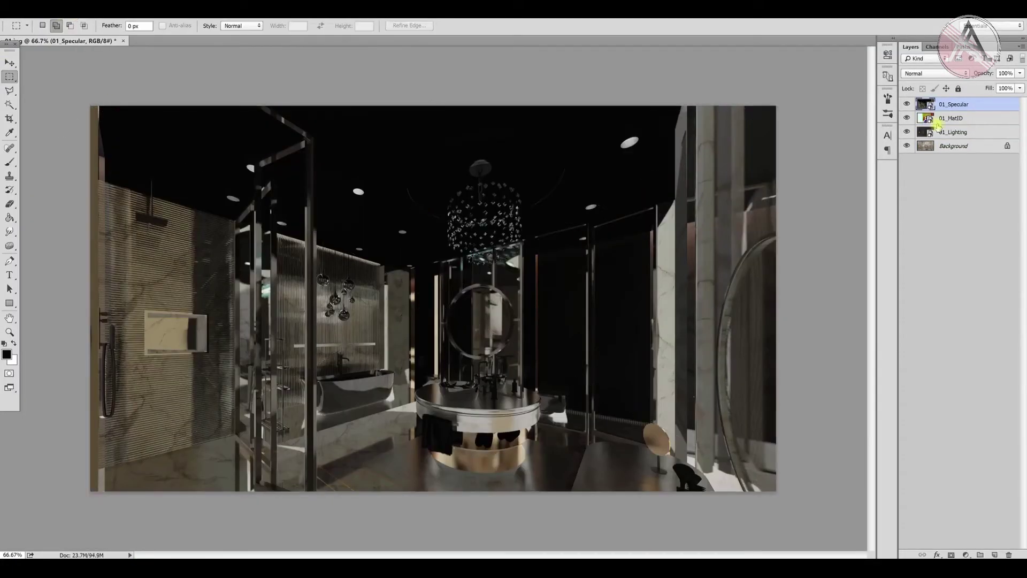
Hide the 01_Specular and 01_MatID layers and move 01_MatID to the top of the layer stack.
left_click(907, 103)
left_click(906, 117)
key("v")
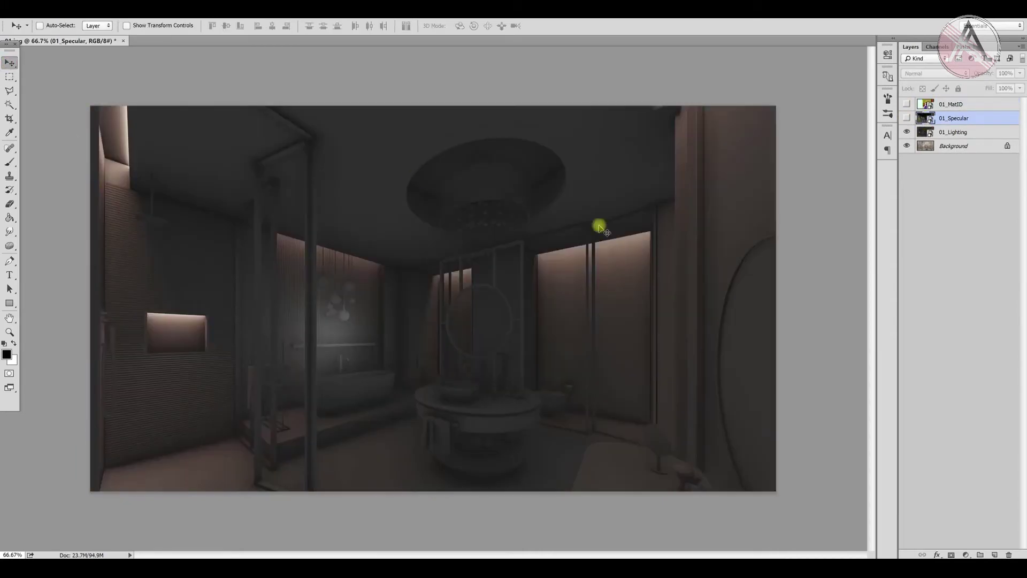
Set the 01_Lighting layer to Overlay blending with 50% opacity and 20% fill.
key("shift+plus")
key("shift+plus")
key("shift+plus")
key("shift+plus")
key("shift+plus")
key("shift+plus")
key("shift+plus")
key("shift+minus")
left_click(907, 132)
left_click(907, 131)
left_click(918, 74)
left_click(910, 148)
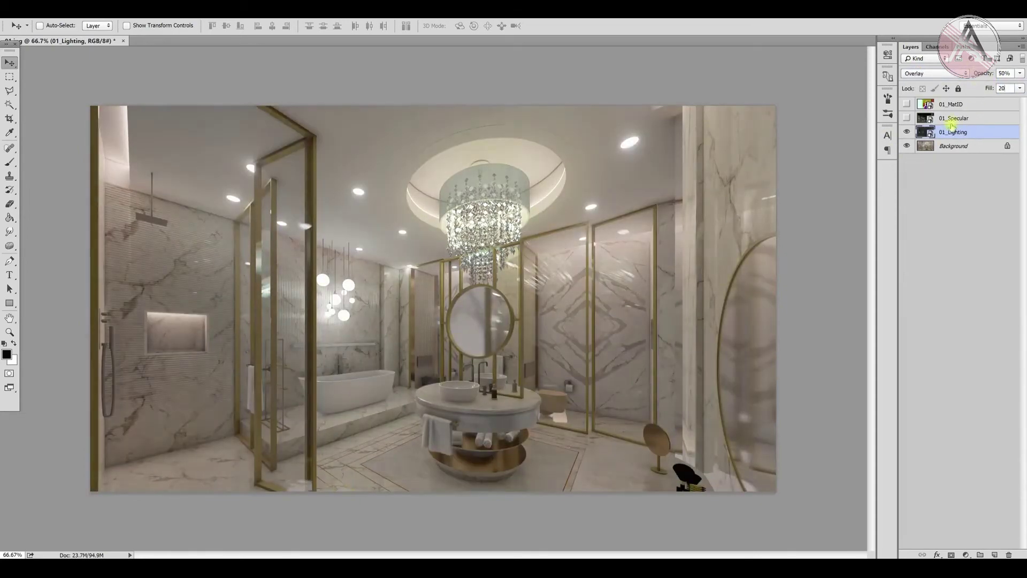
Show the 01_Specular layer, cycle through its blend modes and set it to Lighten.
left_click(958, 117)
left_click(907, 118)
key("shift+plus")
key("shift+plus")
key("shift+plus")
key("shift+plus")
key("shift+plus")
key("shift+plus")
key("shift+plus")
key("shift+plus")
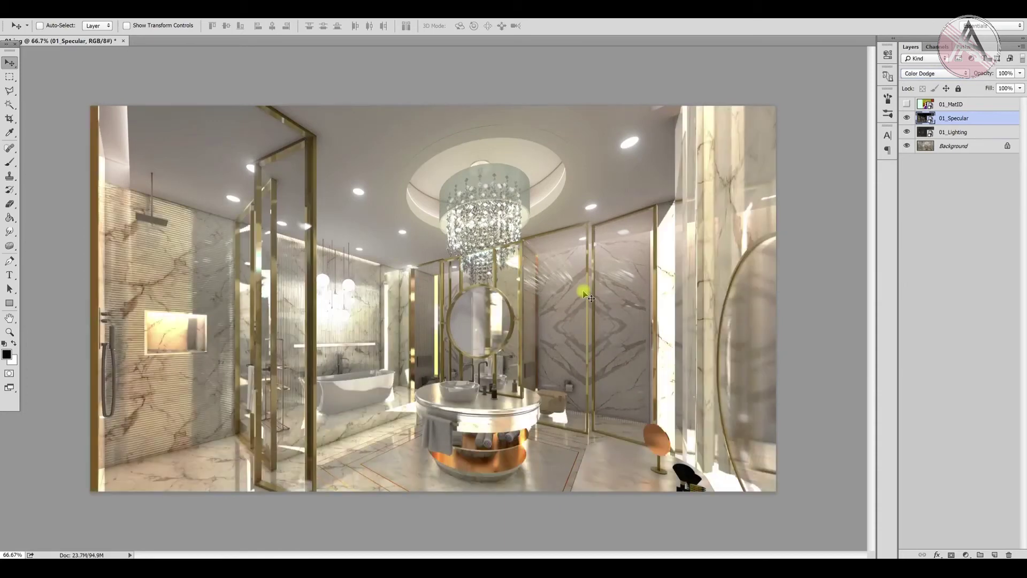
key("shift+minus")
key("shift+minus")
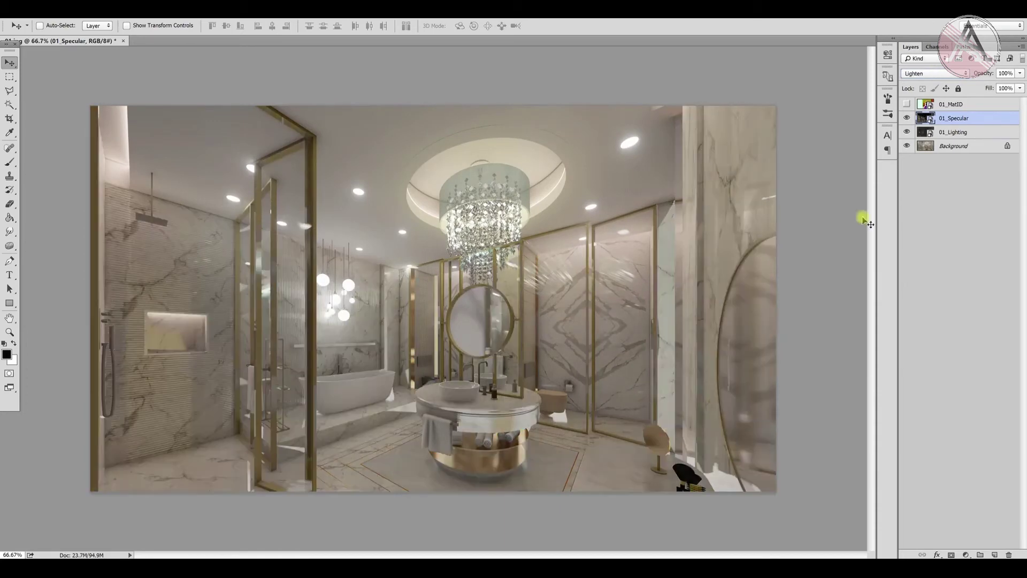
Reduce the opacity and fill of the 01_Specular layer, comparing the image with and without it.
mouse_move(1020, 73)
left_mouse_down()
mouse_move(1002, 84)
mouse_move(1011, 100)
left_mouse_up()
left_click(907, 118)
left_click(907, 118)
left_click(907, 119)
left_click(907, 118)
left_click(907, 118)
left_click(907, 118)
left_click_drag(1019, 89, 999, 103)
left_click(907, 119)
left_click(907, 118)
Duplicate the Background layer and open the copy in the Camera Raw filter.
scroll(509, 271, "down", 3, "alt")
scroll(511, 289, "up", 2, "alt")
left_click(933, 152)
key("ctrl+j")
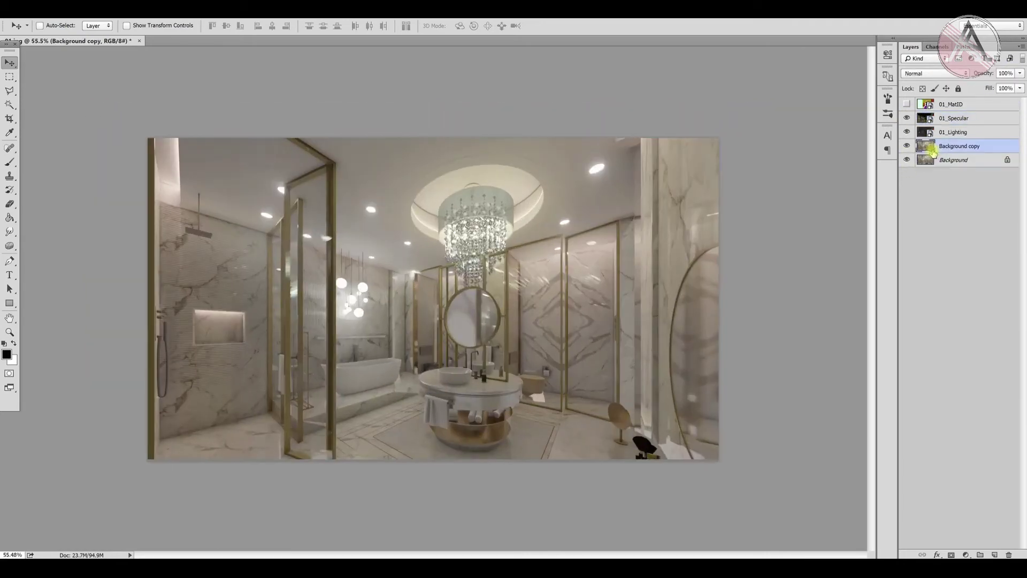
left_click(168, 13)
left_click(209, 83)
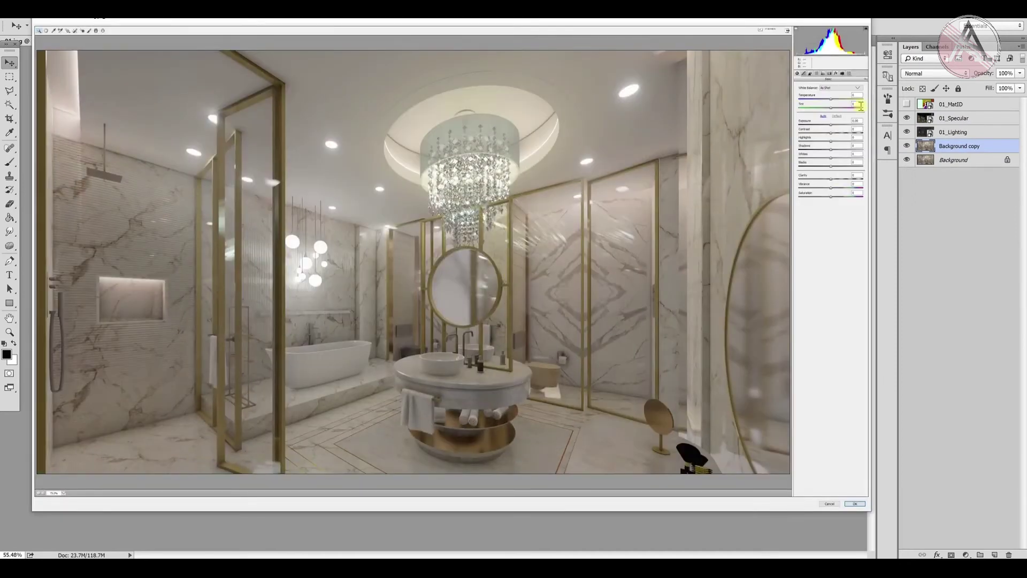
Adjust white balance, exposure, contrast, highlights, shadows, whites, blacks, clarity and vibrance in Camera Raw, and apply them to the Background copy.
left_click(824, 117)
left_click(837, 117)
left_click_drag(831, 100, 823, 150)
left_click(833, 133)
left_click(836, 159)
left_click(835, 166)
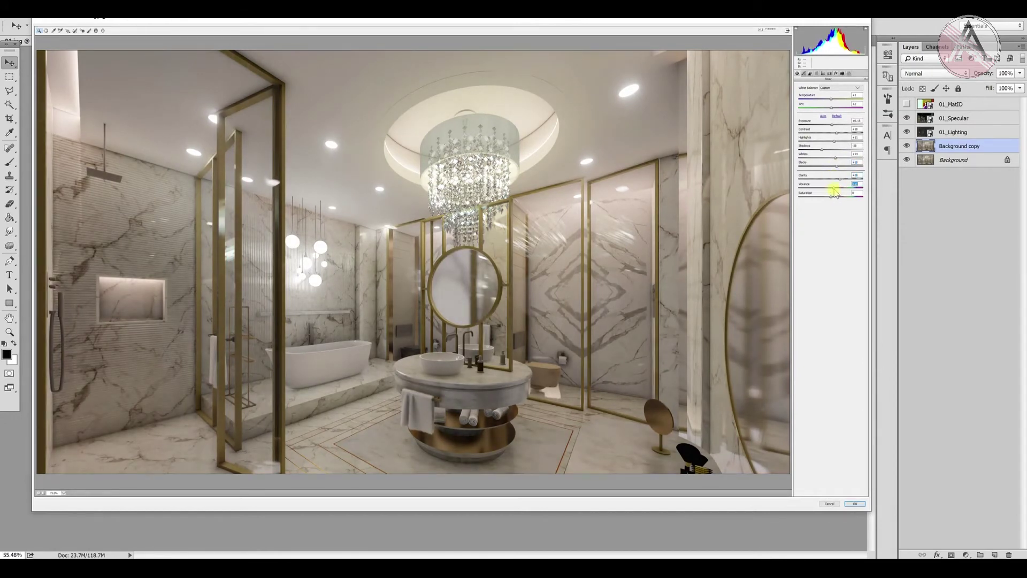
left_click(856, 503)
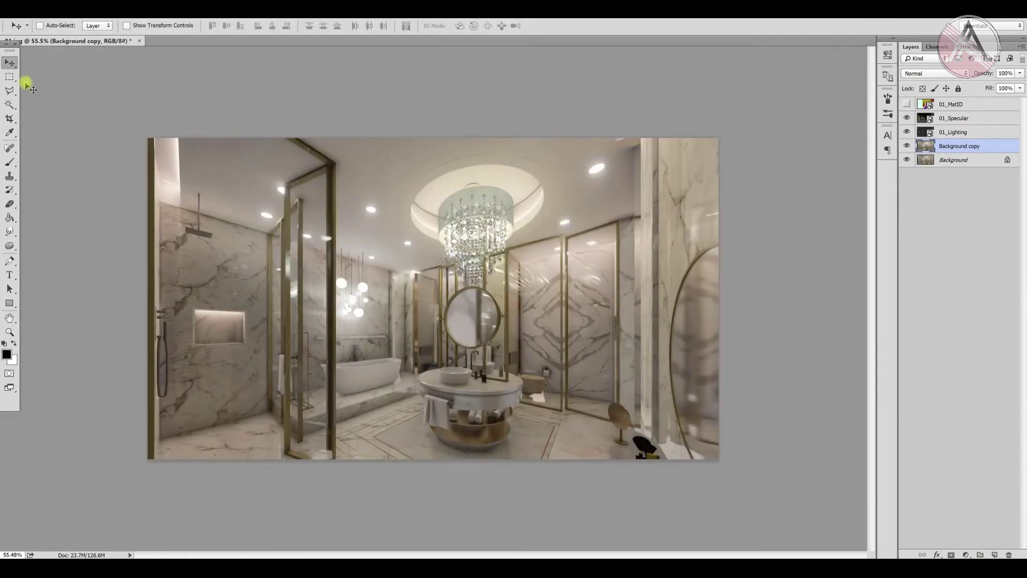
Select the chandelier crystals by their dark green colour in 01_MatID with the Magic Wand and copy them from Background copy to a new layer.
left_click(10, 105)
left_click(926, 104)
left_click(907, 104)
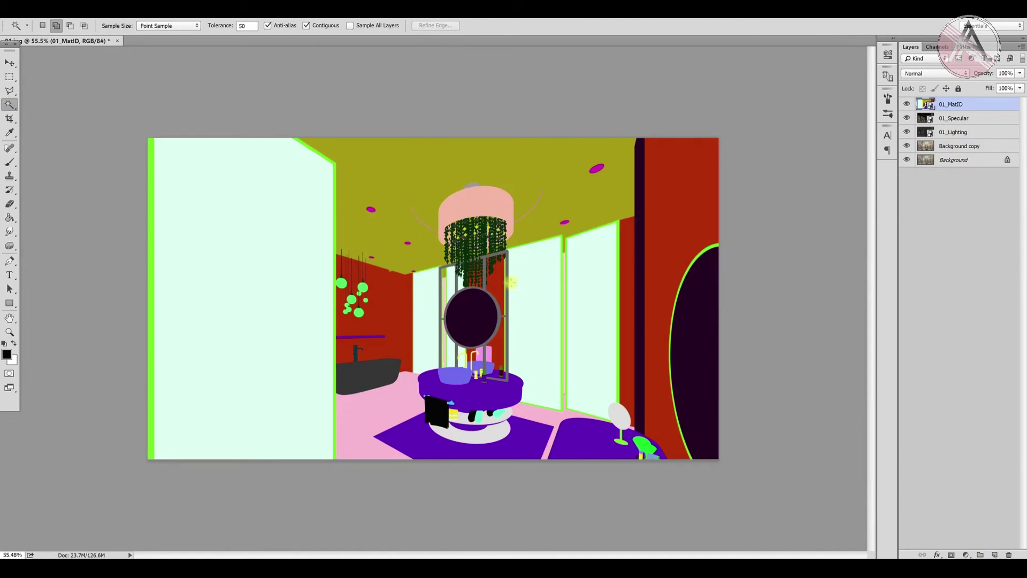
left_click(470, 252)
scroll(492, 257, "up", 8, "alt")
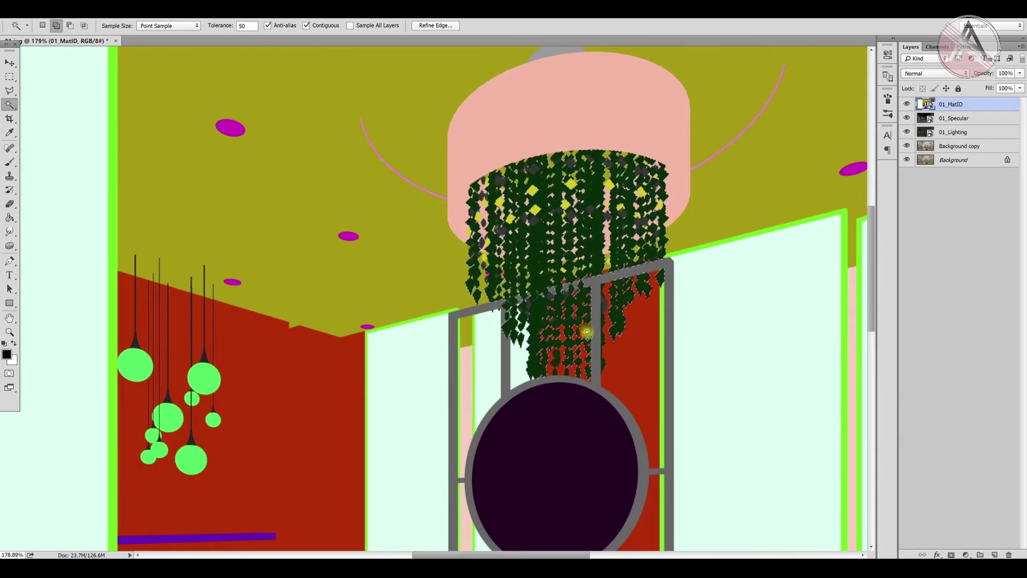
scroll(602, 316, "down", 3, "alt")
left_click(907, 104)
left_click(957, 146)
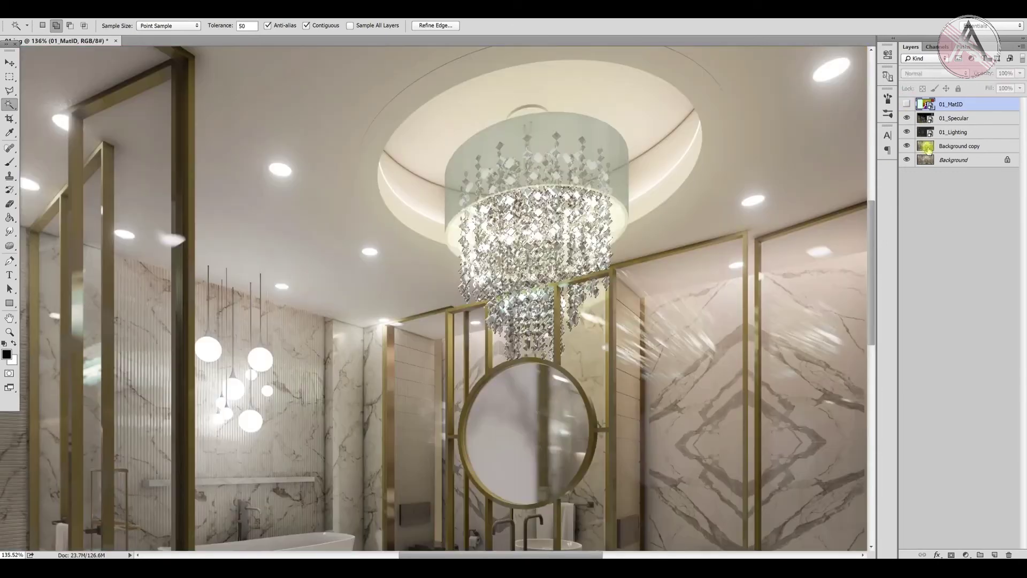
key("ctrl+j")
Change the blend mode of the chandelier crystal layer and shift its colours with Color Balance.
key("shift+alt+m")
left_click(9, 64)
scroll(557, 294, "down", 7, "alt")
scroll(557, 294, "up", 5, "alt")
left_click(906, 145)
left_click(907, 145)
left_click_drag(431, 266, 400, 248)
key("ctrl+b")
mouse_move(712, 93)
left_mouse_down()
mouse_move(690, 94)
mouse_move(741, 109)
mouse_move(711, 105)
left_mouse_up()
mouse_move(711, 116)
left_mouse_down()
mouse_move(731, 124)
mouse_move(703, 124)
left_mouse_up()
left_click(826, 68)
Compare the image with and without the chandelier crystal layer and reduce that layer's opacity.
left_click(907, 146)
left_click(907, 146)
left_click(906, 146)
left_click(907, 147)
left_click(1019, 74)
left_click(1003, 83)
left_click(797, 150)
Select the round and the large wall mirror glass using 01_MatID and copy them from Background copy to a new layer.
scroll(798, 150, "down", 3)
left_click(944, 104)
key("w")
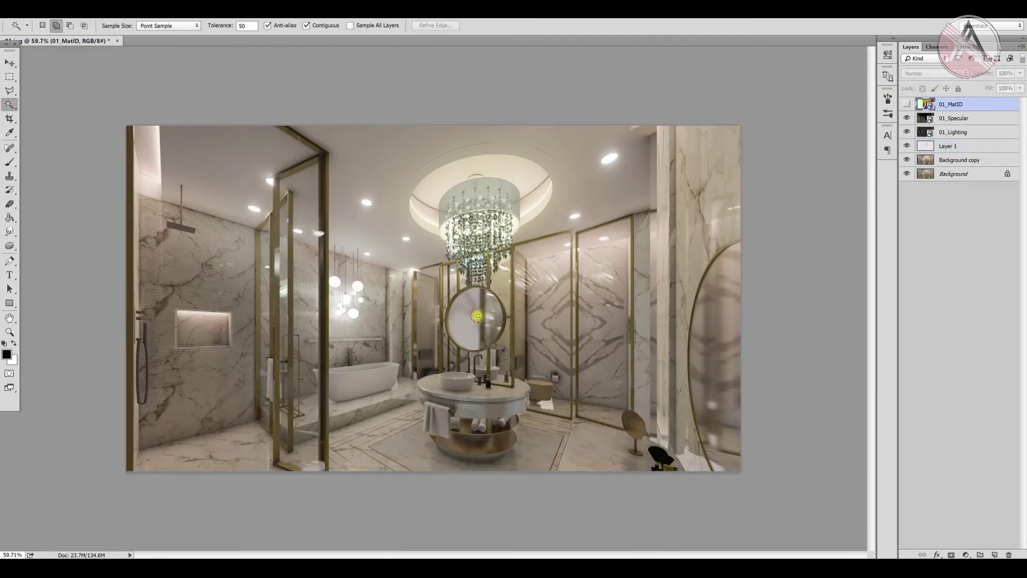
left_click(732, 340)
left_click(944, 160)
key("ctrl+j")
Try several blend modes on the mirror layer, set it to Overlay and compare the image with and without it.
left_click(937, 75)
left_click(934, 97)
key("Down")
key("Down")
key("Down")
key("Down")
key("Down")
key("Down")
key("Down")
key("Down")
key("Down")
key("Down")
key("Down")
key("Up")
key("Up")
key("Down")
left_click(907, 160)
left_click(907, 160)
Adjust the mirror layer with Hue/Saturation.
key("ctrl+u")
left_click_drag(840, 158, 813, 164)
key("Return")
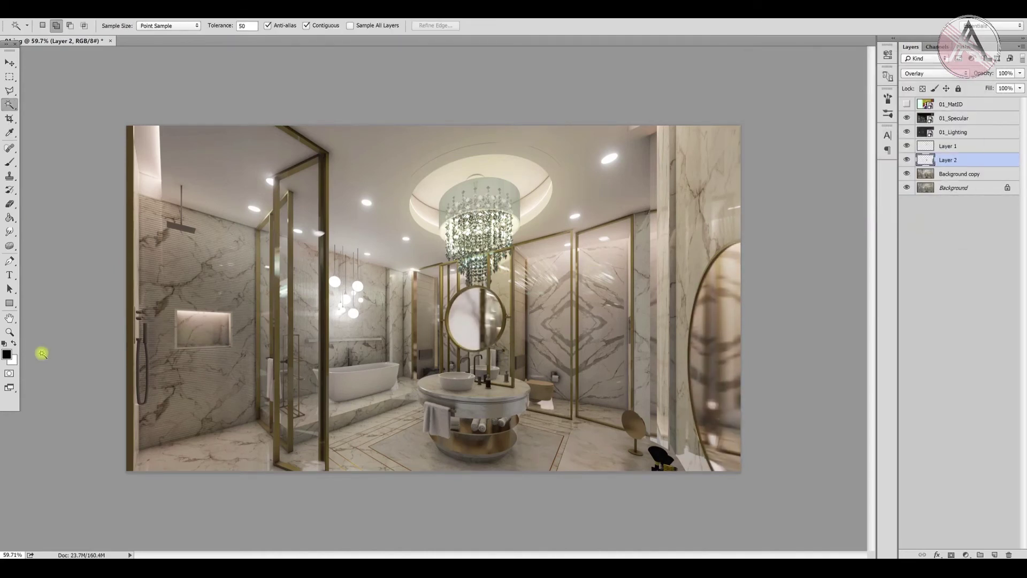
Crop a narrow strip off the right edge of the image.
left_click(9, 119)
left_click_drag(742, 344, 734, 345)
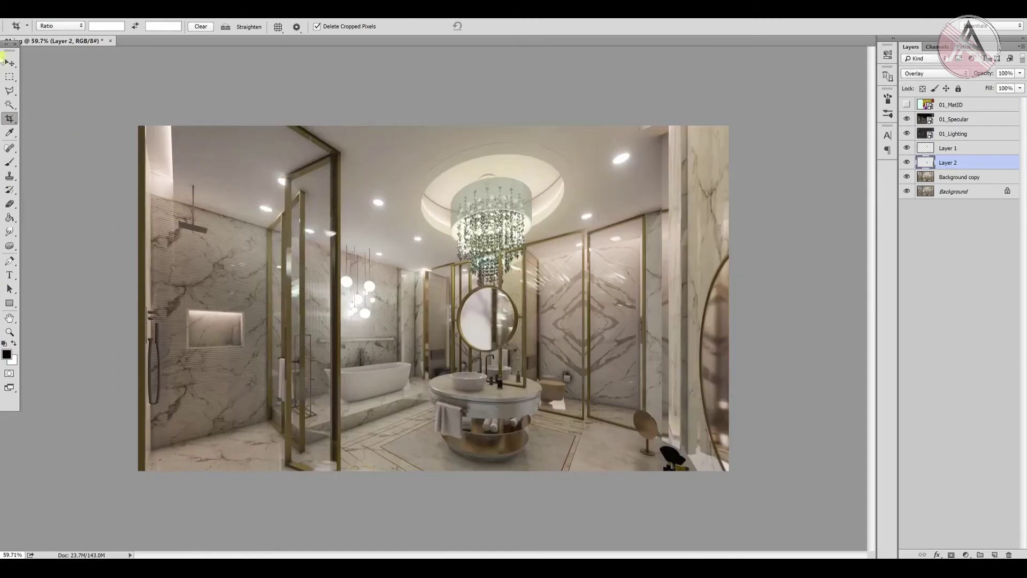
Add a Brightness/Contrast adjustment layer above 01_Specular and adjust its values slightly.
left_click(972, 554)
left_click(1001, 359)
left_click_drag(797, 106, 801, 110)
left_click(857, 50)
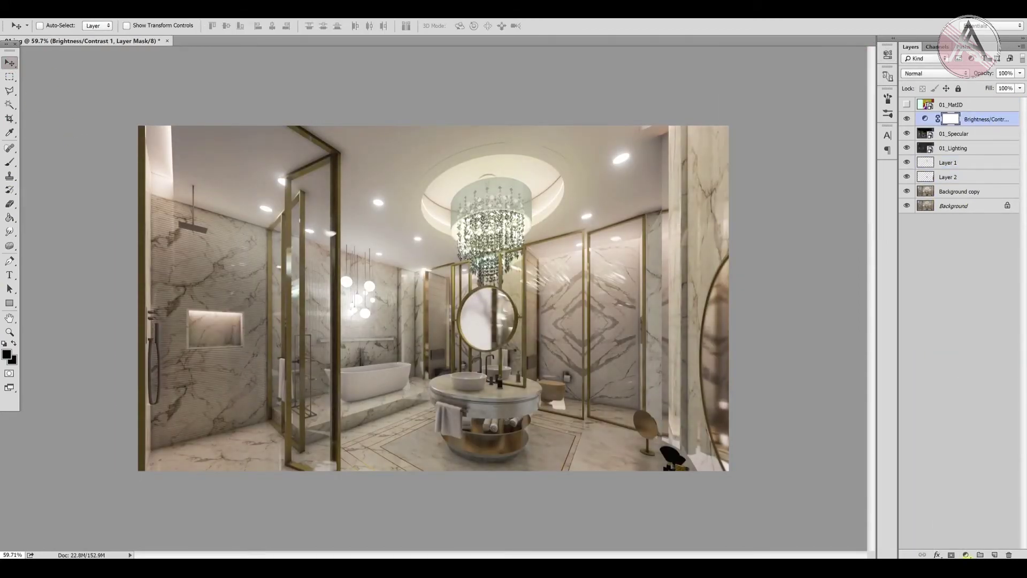
Add a Levels adjustment layer, raise the Blue channel's black input level to 15 and shift its midtones.
left_click(966, 555)
left_click(958, 367)
key("alt+5")
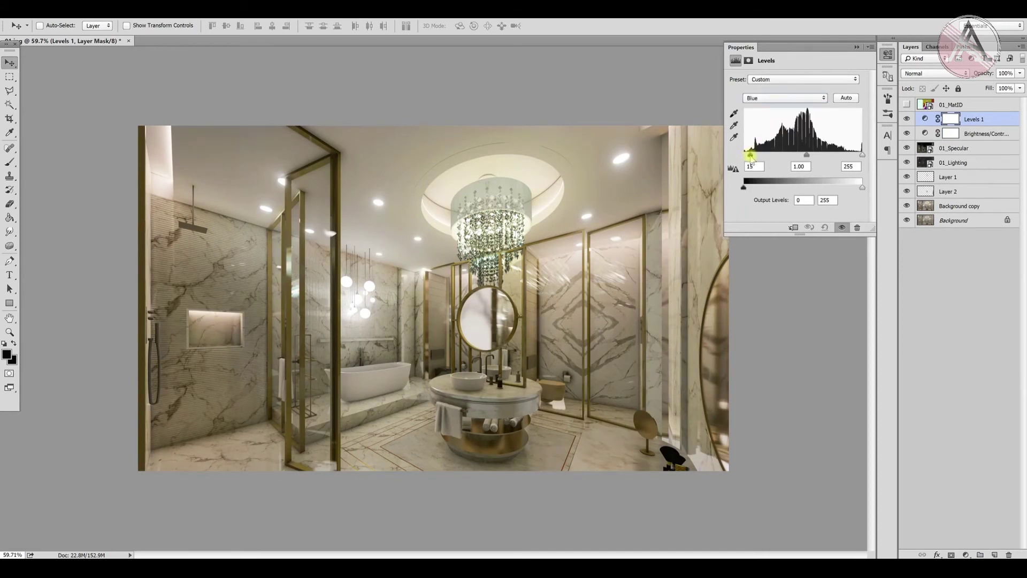
left_click_drag(804, 155, 802, 156)
Set the Green channel's input levels to 7, 0.97, 255 with output black 10, and the Red channel's input levels to 10, 0.95, 247.
key("alt+4")
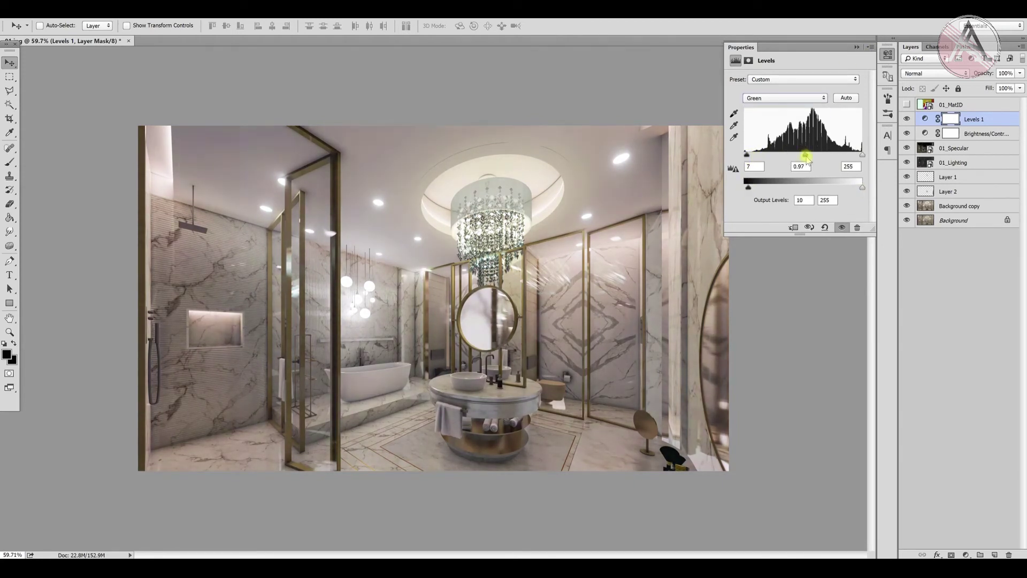
key("alt+3")
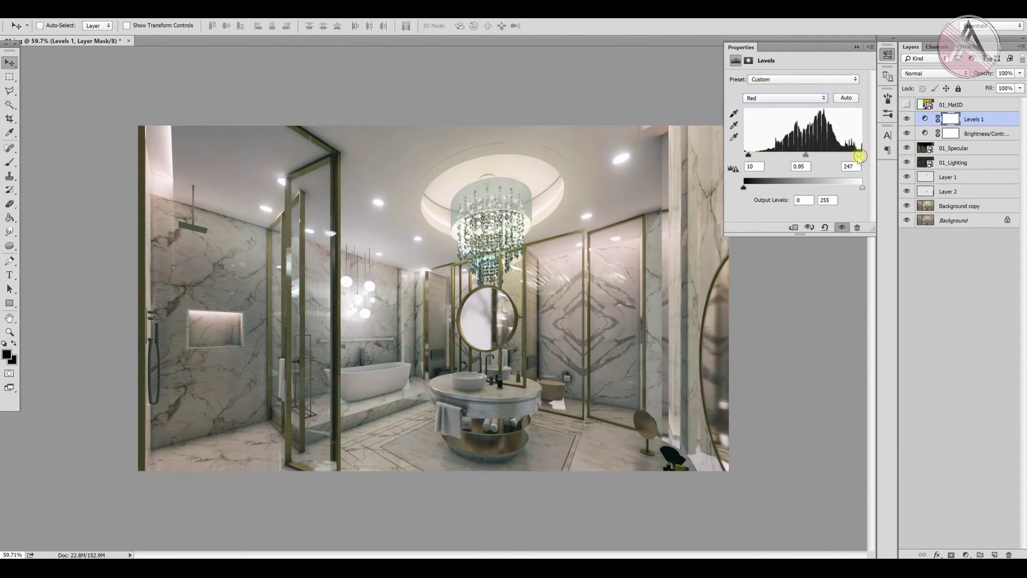
left_click(856, 47)
Add a Selective Color adjustment layer with Reds at cyan +65, magenta +66, yellow -30 and black +19.
left_click(967, 555)
left_click(961, 546)
left_click_drag(796, 117, 837, 141)
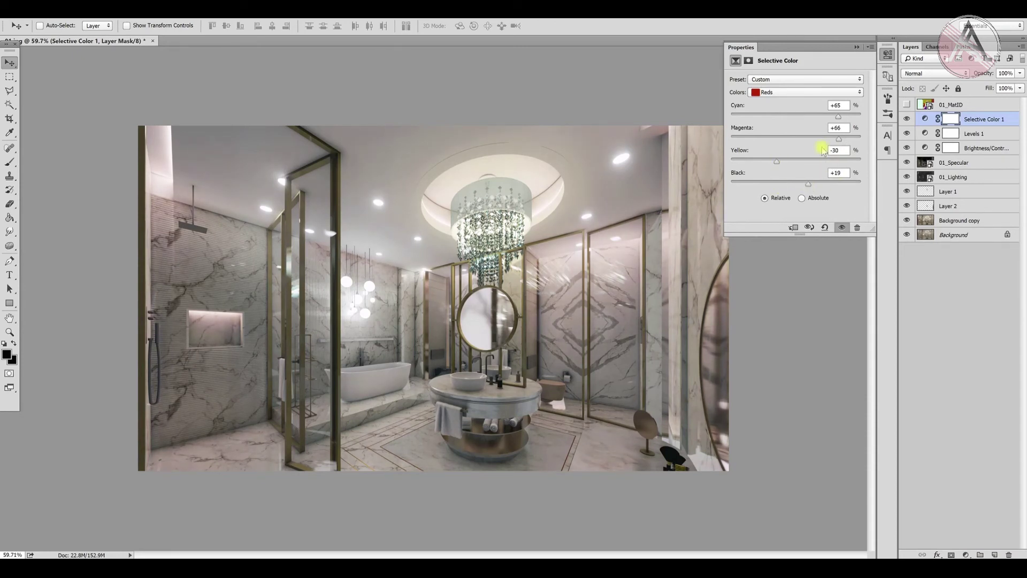
Switch the Selective Color adjustment to the Whites and shift their cyan and yellow amounts.
left_click(805, 93)
left_click(787, 102)
left_click(805, 92)
left_click(792, 150)
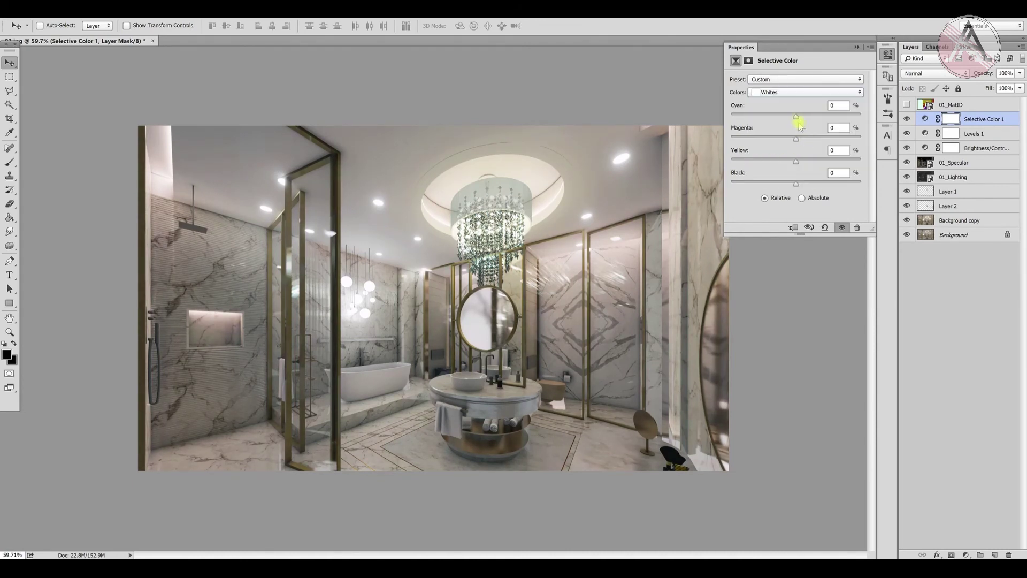
left_click_drag(819, 116, 787, 163)
Set the Blacks in the Selective Color adjustment to cyan +2, magenta +5, yellow -18 and black +5.
left_click(789, 92)
left_click(788, 102)
left_click(806, 92)
left_click(789, 171)
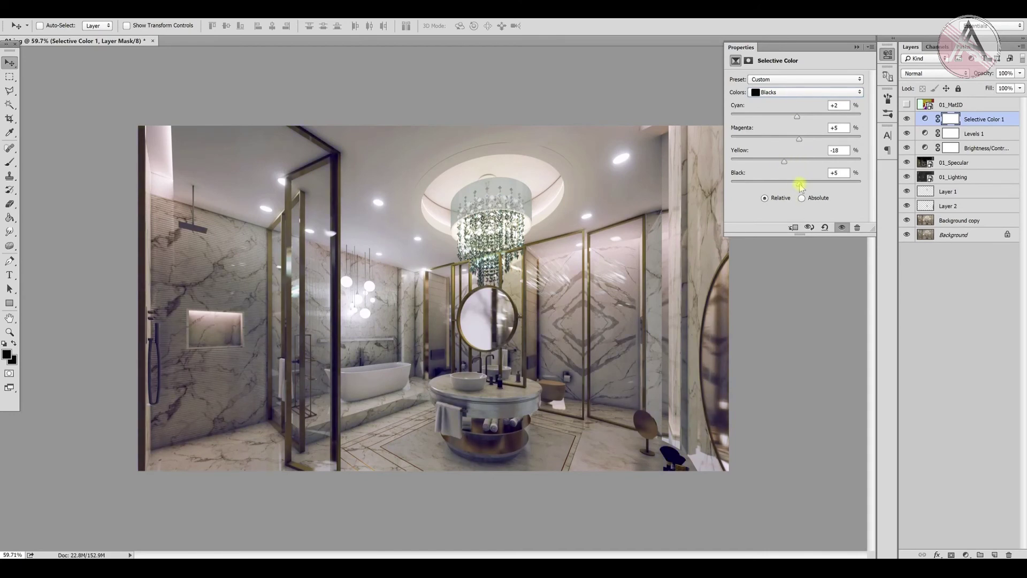
left_click(857, 47)
Compare the image with and without the Selective Color adjustment and inspect the result up close.
left_click(906, 120)
left_click(907, 120)
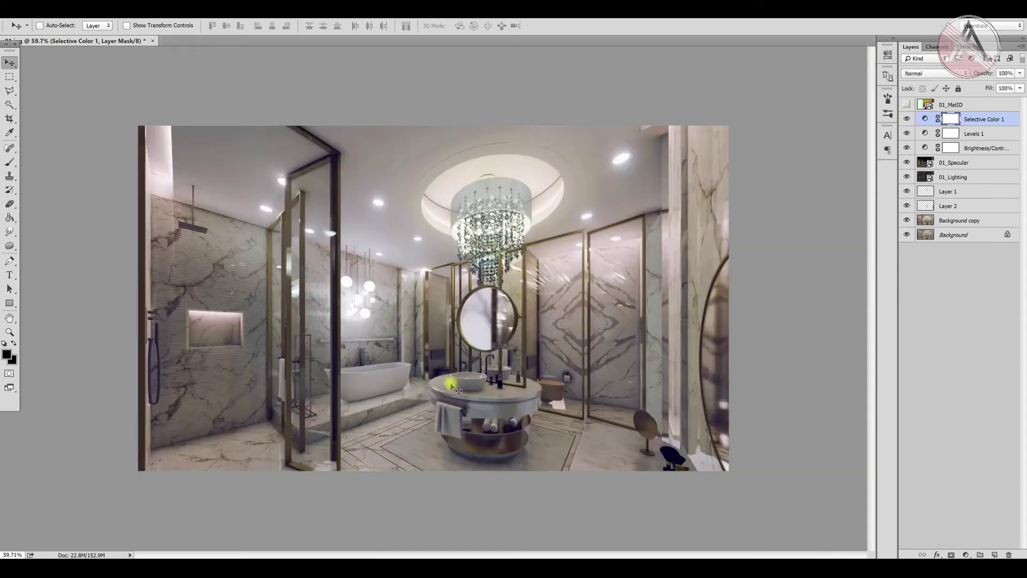
scroll(553, 395, "up", 4, "alt")
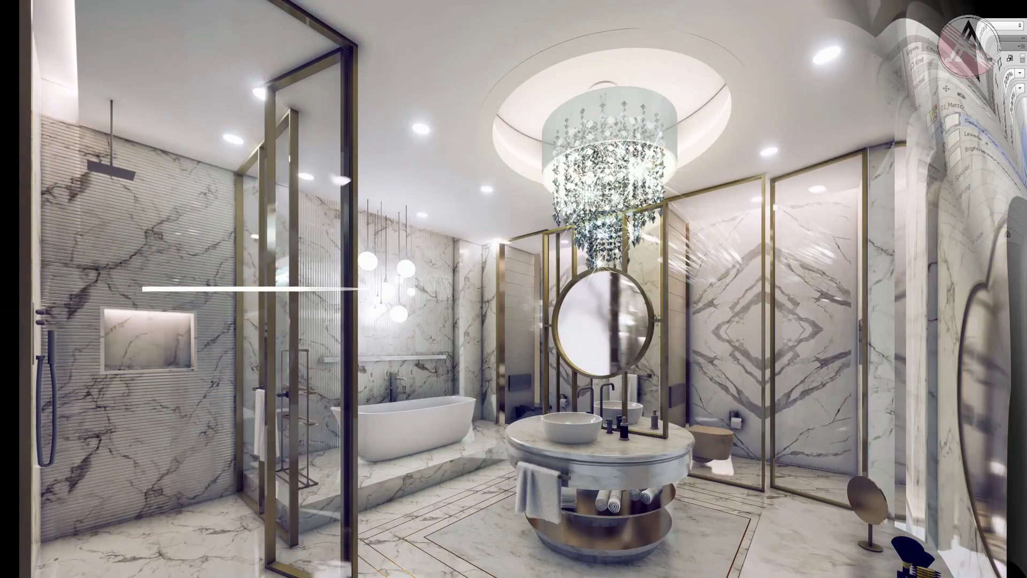